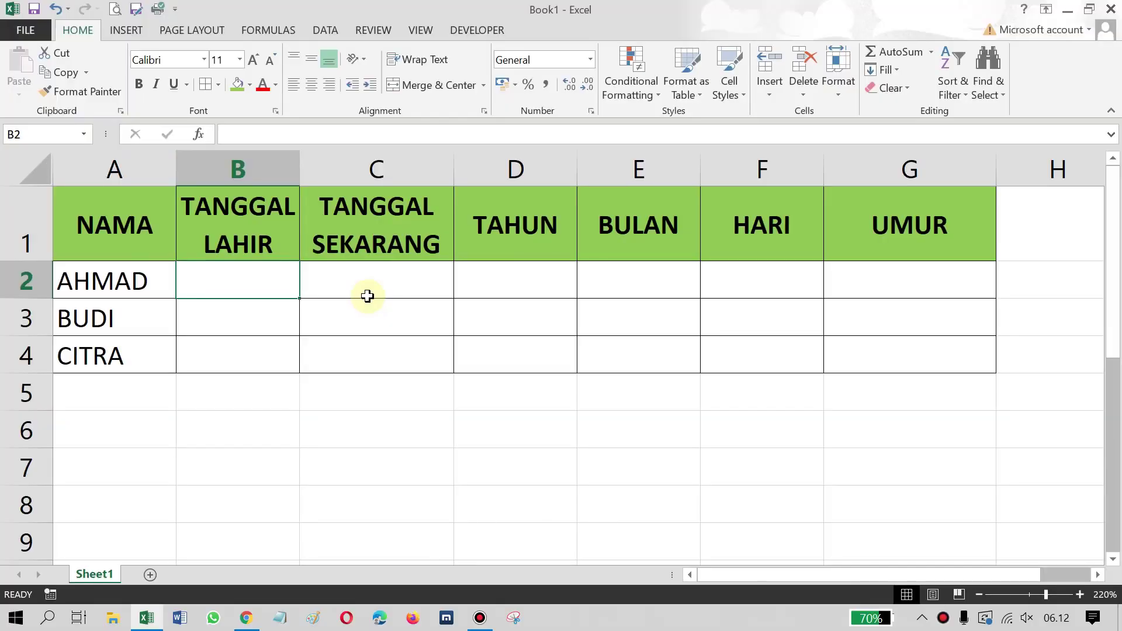
Point out the first person's row, the headers NAMA through UMUR, and the three names.
click(139, 285)
click(235, 278)
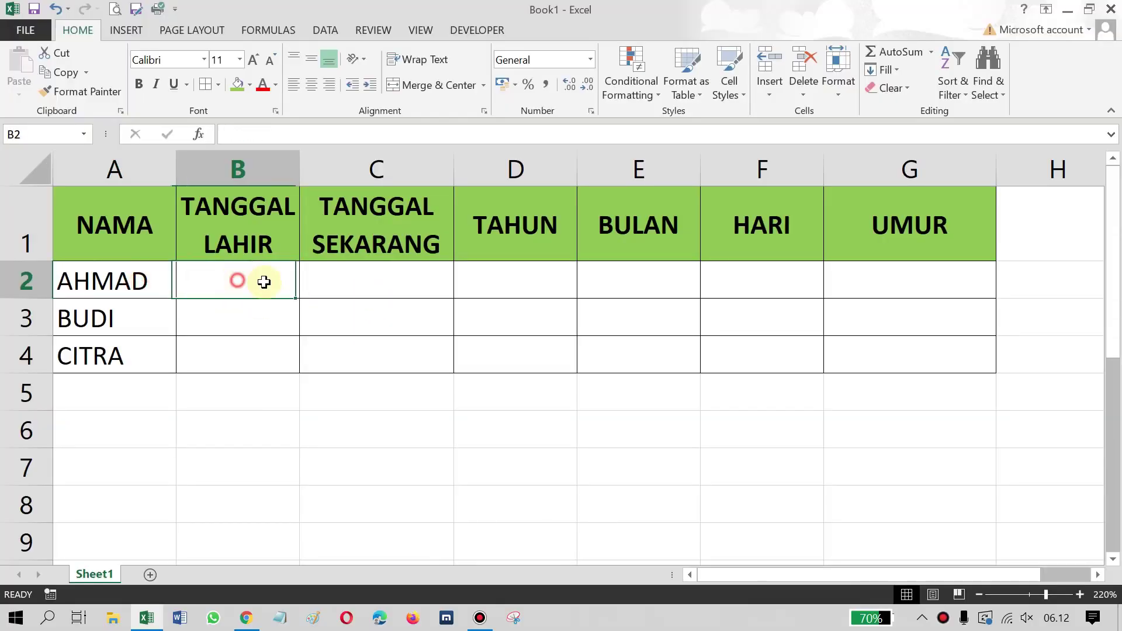
click(336, 284)
click(545, 282)
click(628, 273)
click(803, 282)
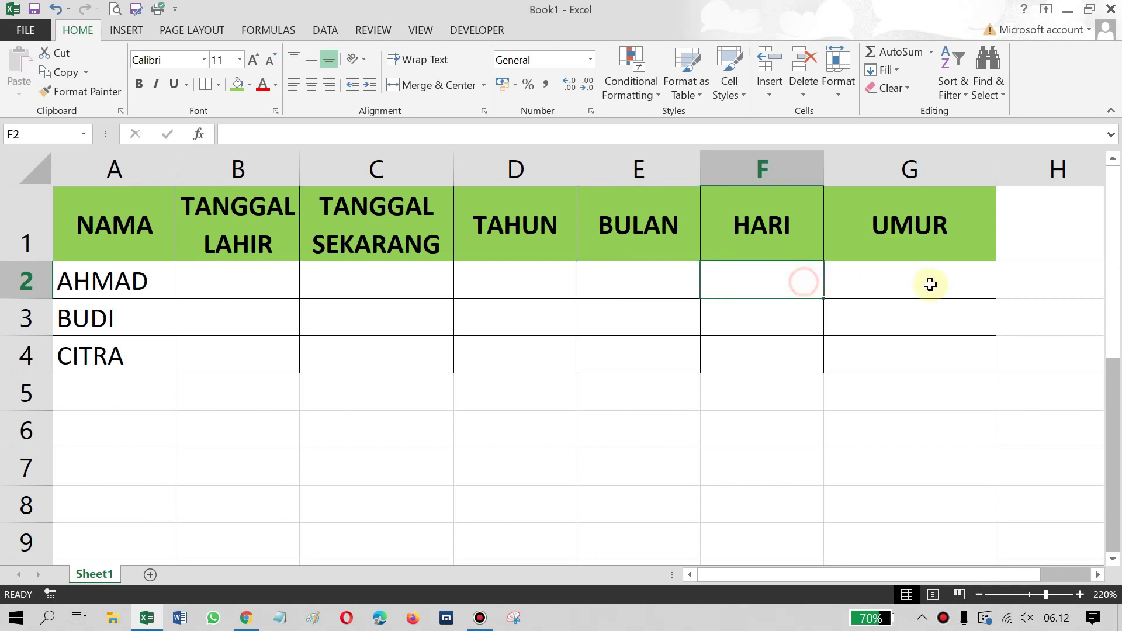
click(927, 284)
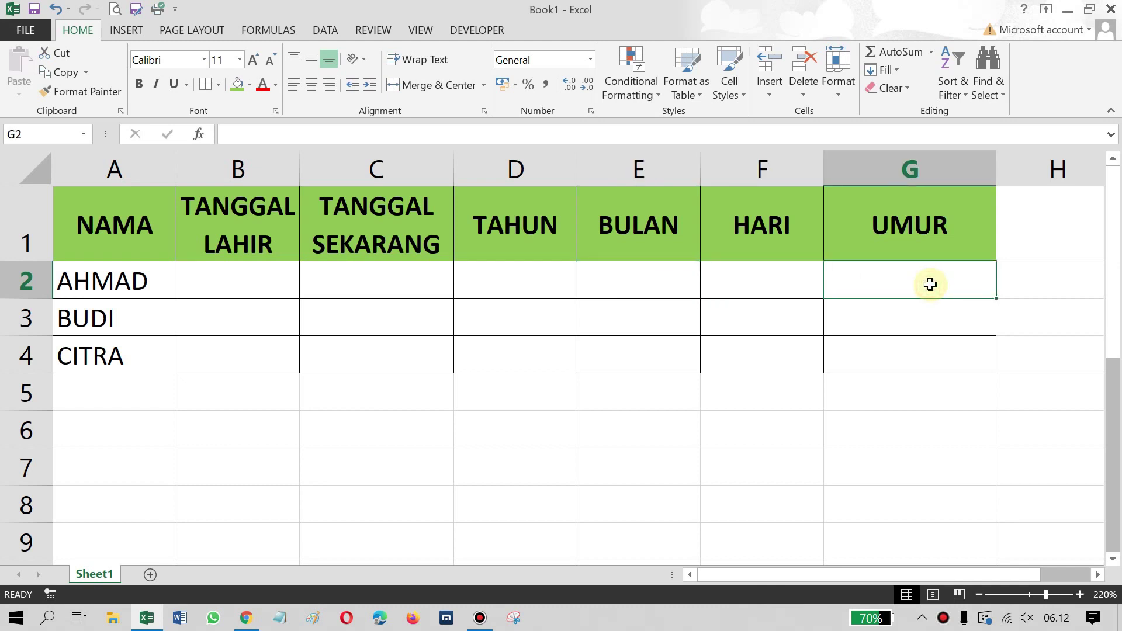
click(891, 218)
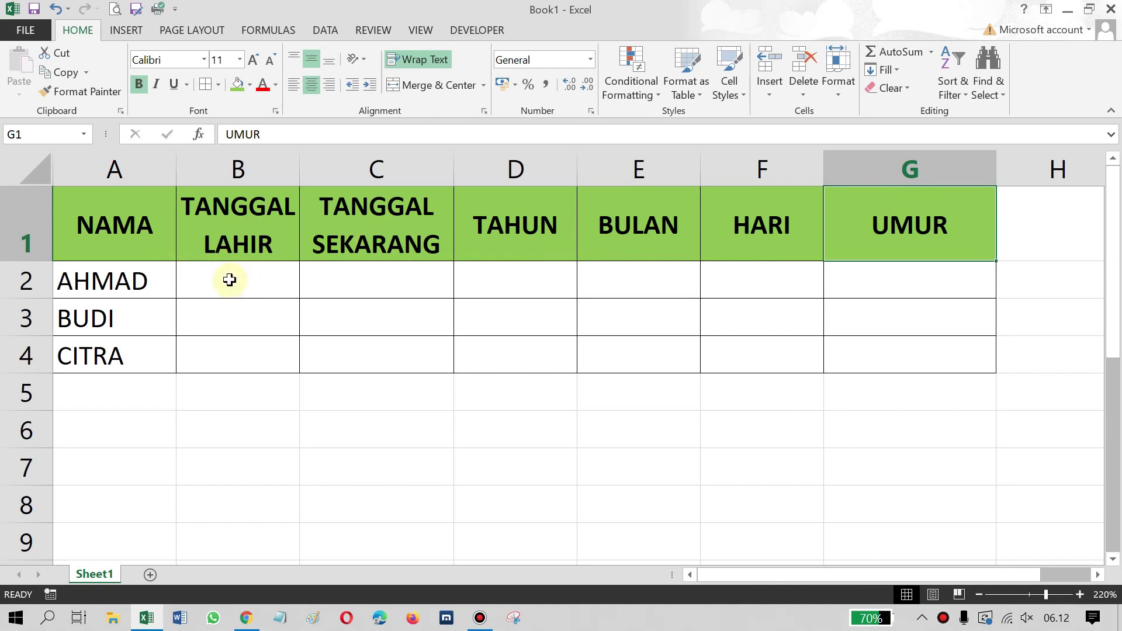
click(118, 300)
click(130, 225)
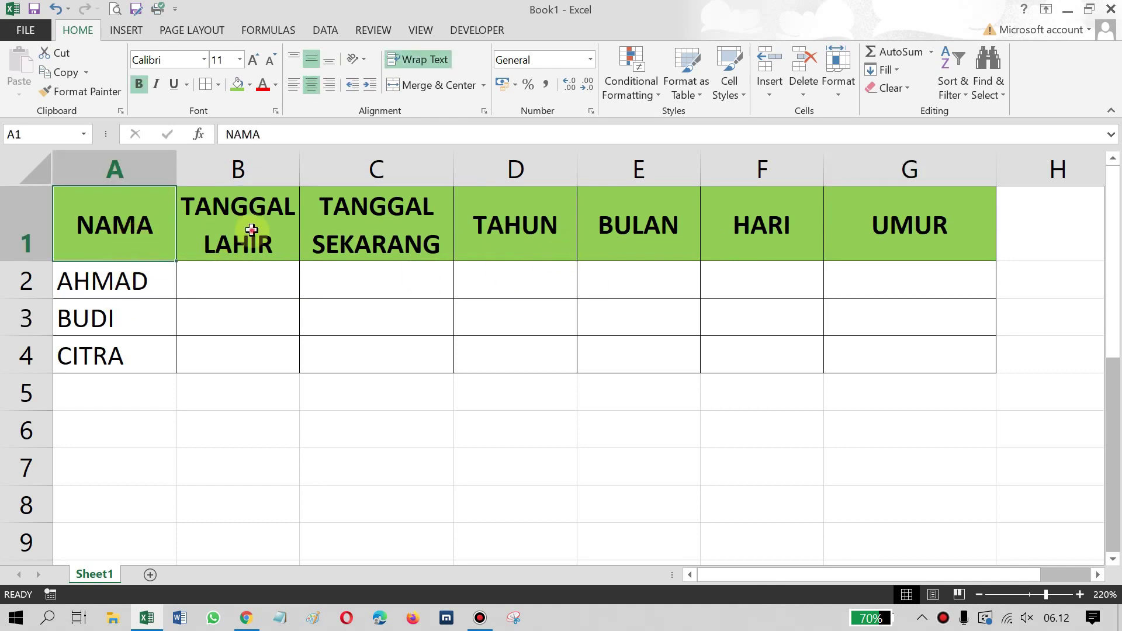
click(250, 233)
click(345, 242)
click(546, 252)
click(626, 246)
click(757, 243)
click(945, 243)
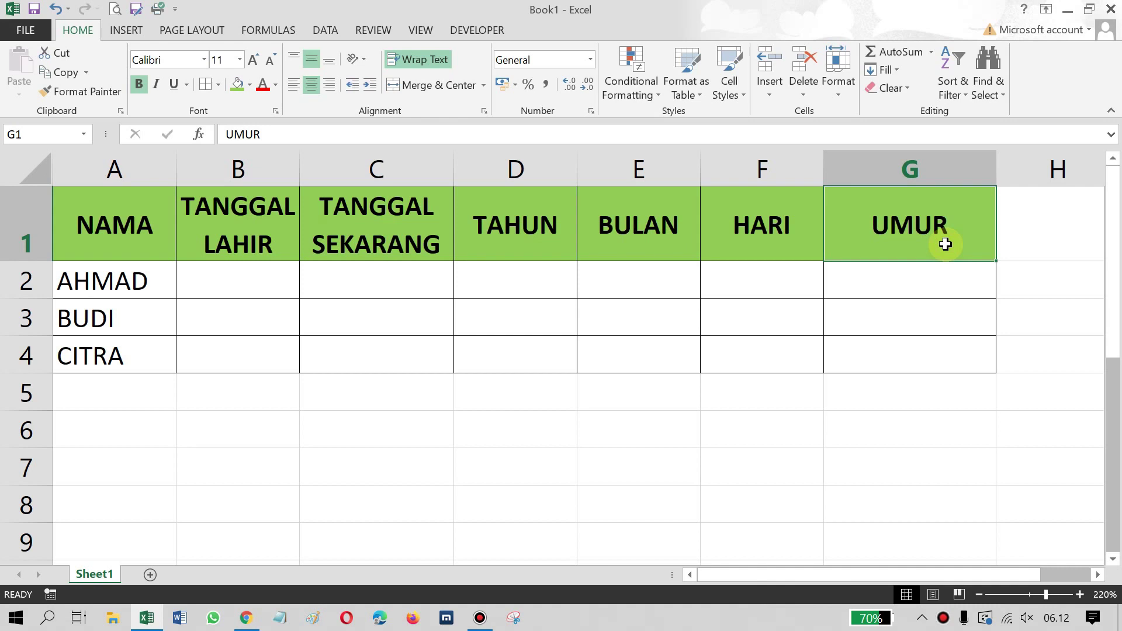
click(136, 285)
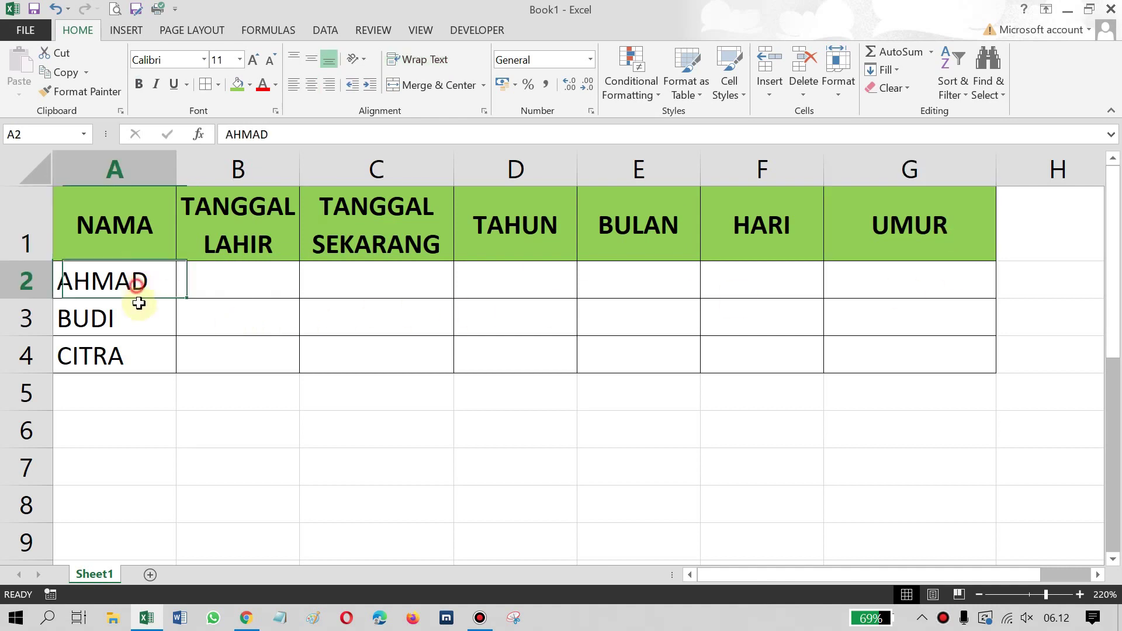
click(139, 320)
click(137, 367)
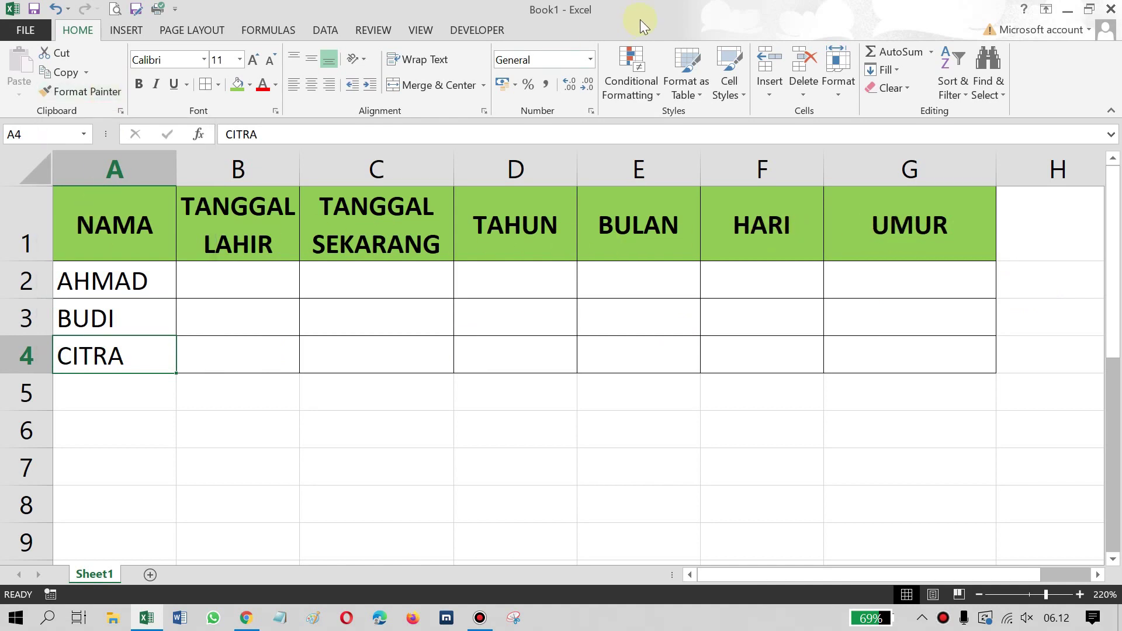
Restore the maximised workbook and select the header row, reviewing each column heading again.
drag(510, 9, 533, 32)
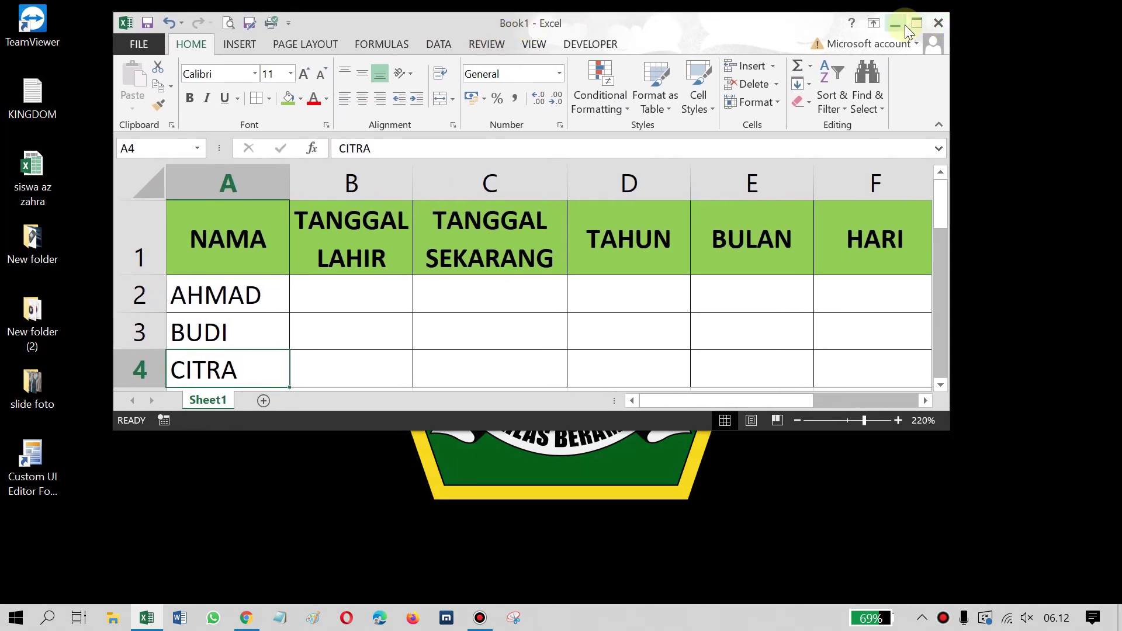
click(916, 23)
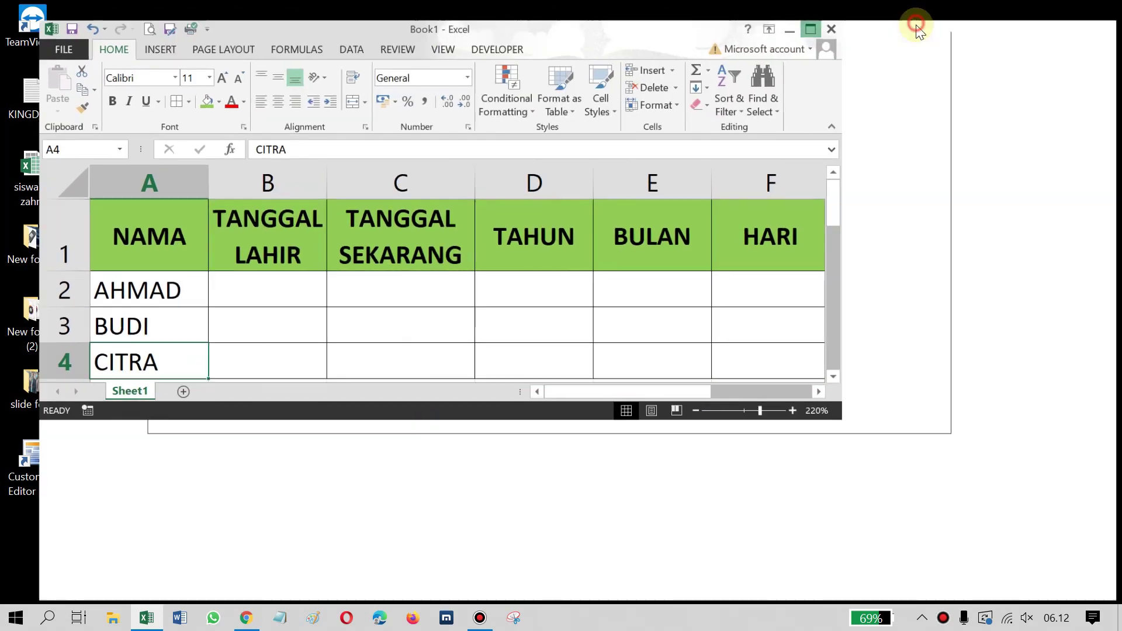
click(140, 243)
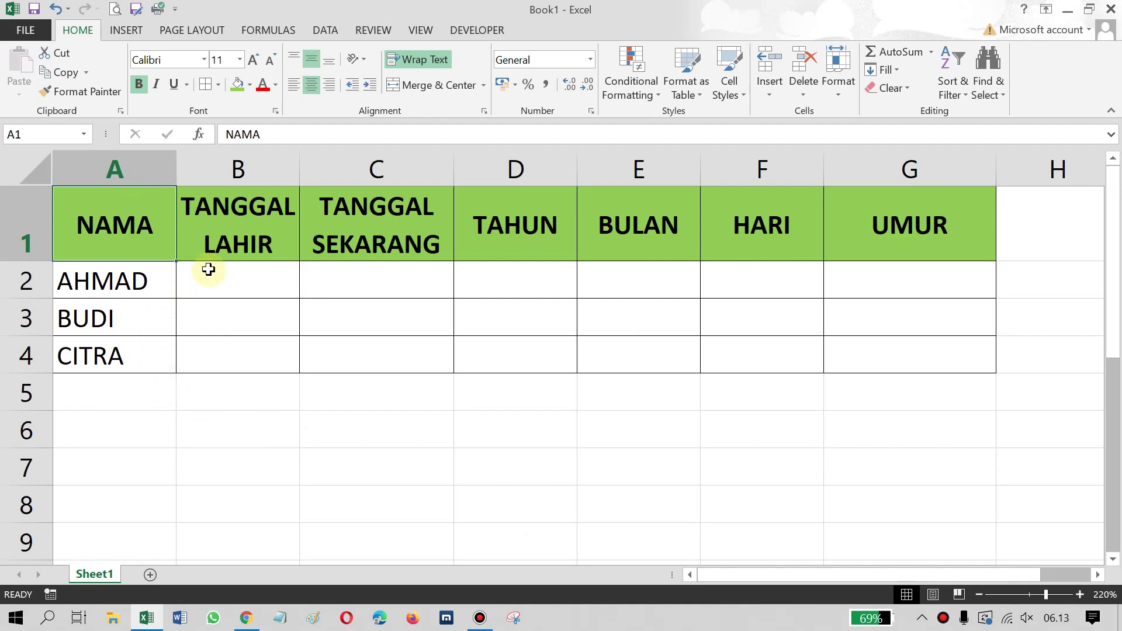
drag(126, 224, 889, 238)
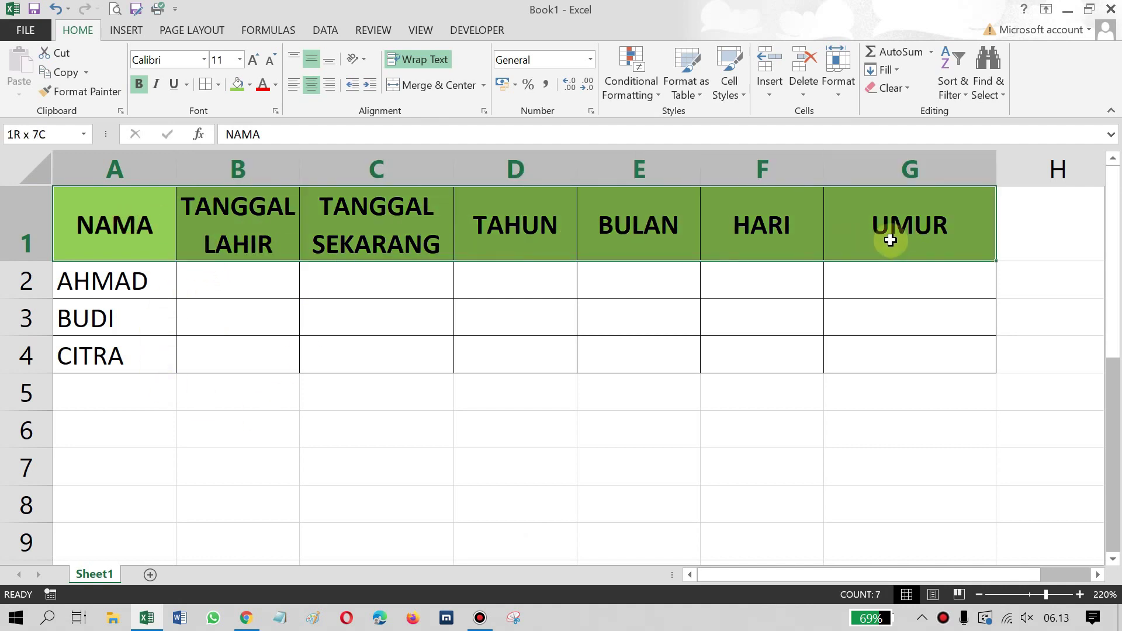
shift+click(450, 243)
click(143, 243)
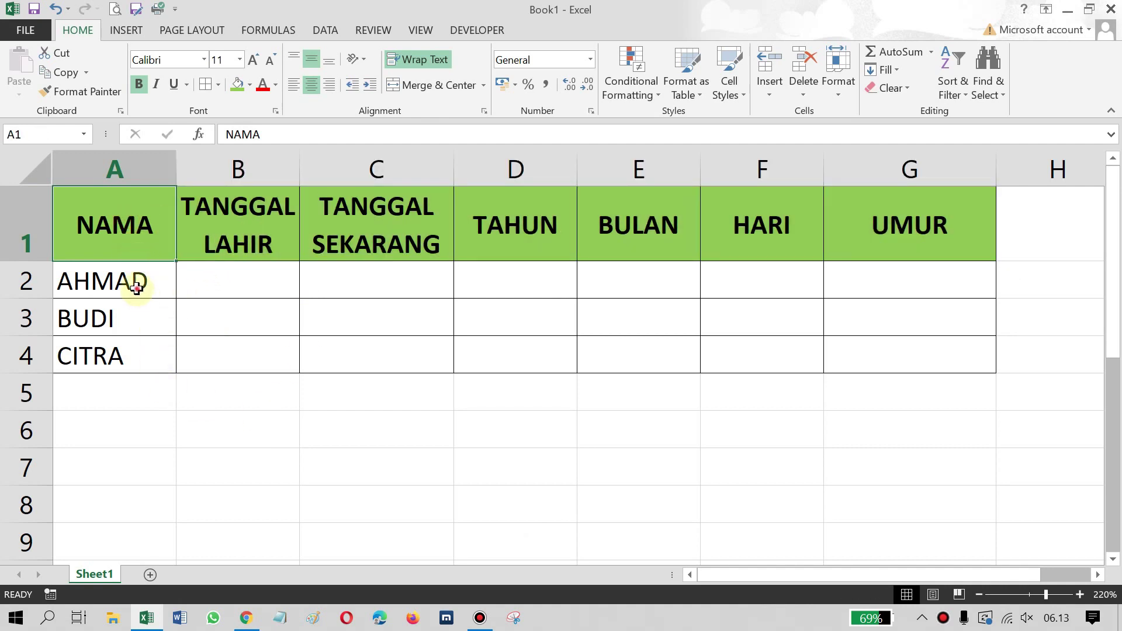
click(138, 283)
click(268, 218)
click(115, 237)
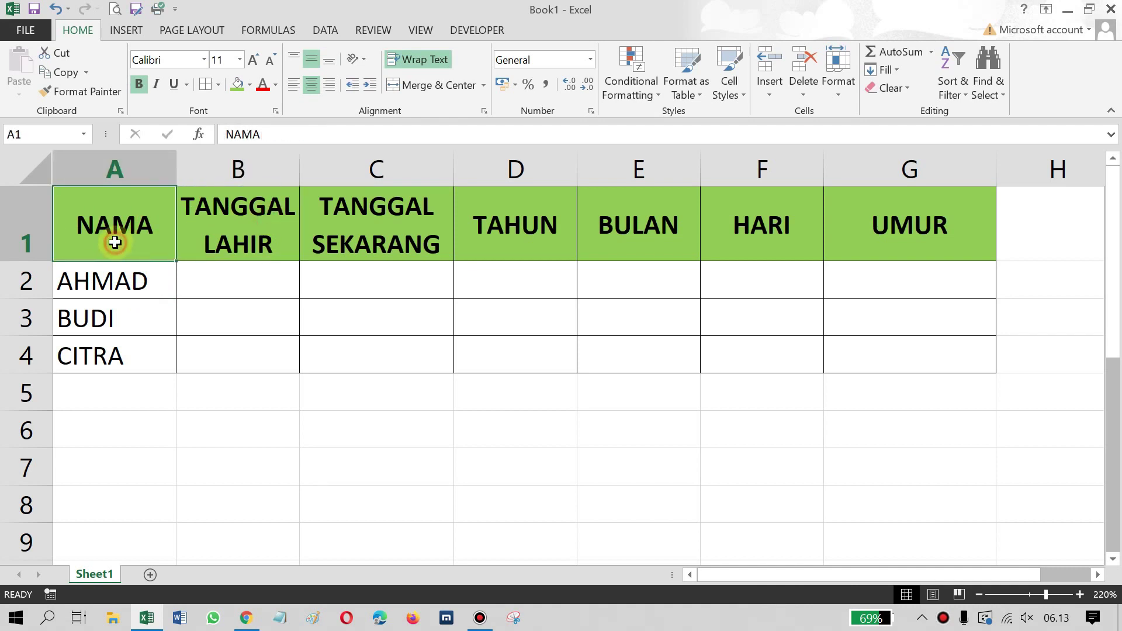
click(249, 241)
click(401, 249)
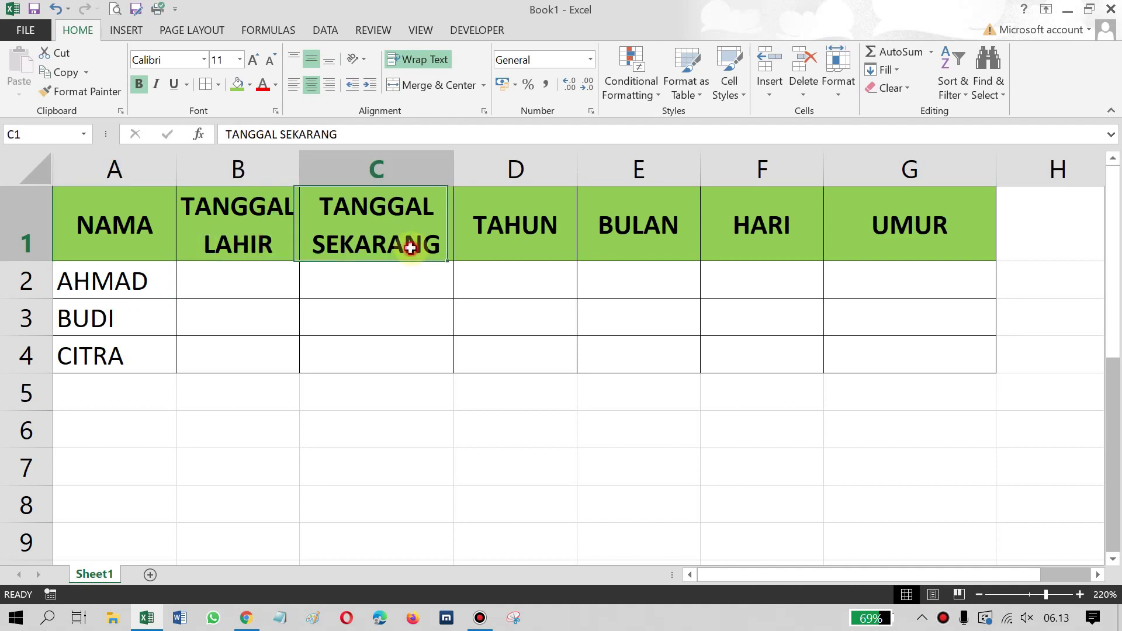
click(530, 245)
click(613, 236)
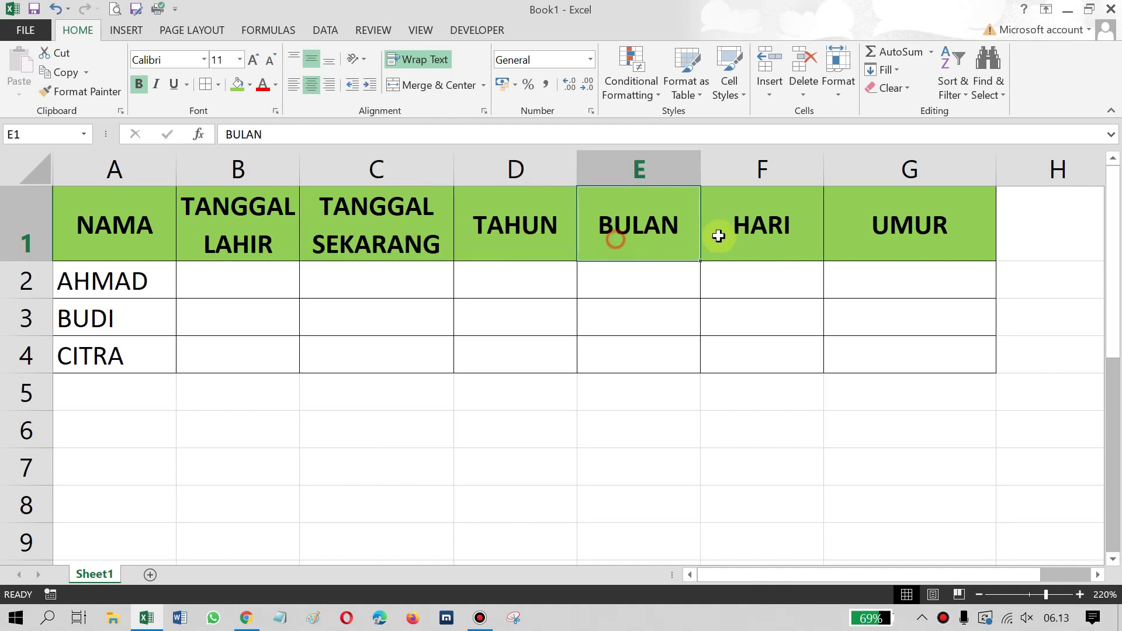
click(762, 233)
click(895, 243)
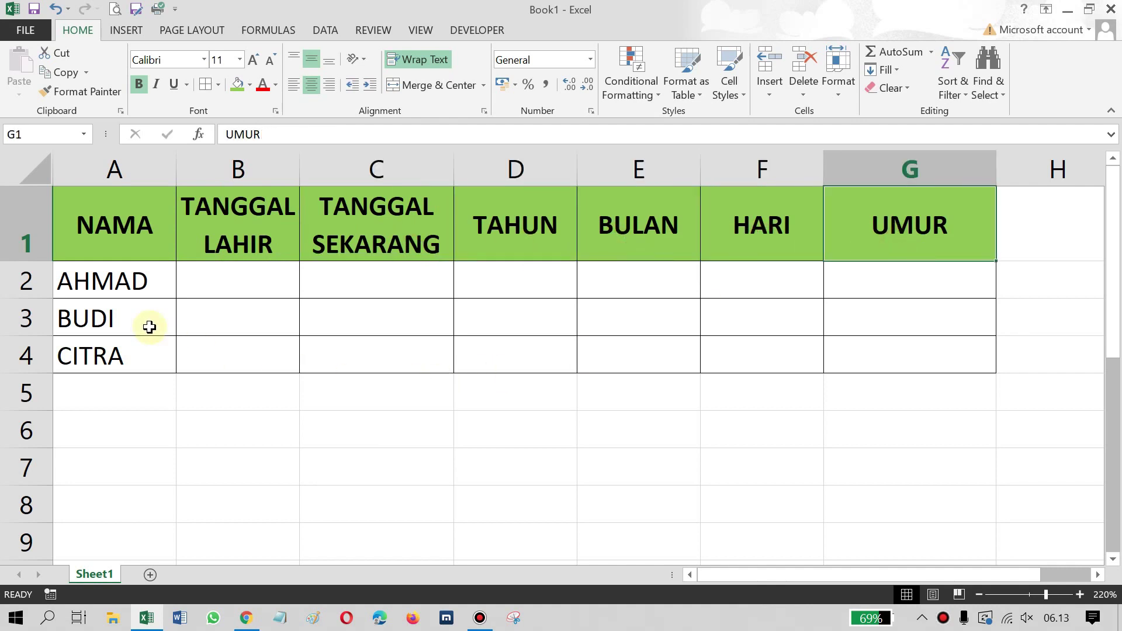
click(122, 290)
click(135, 316)
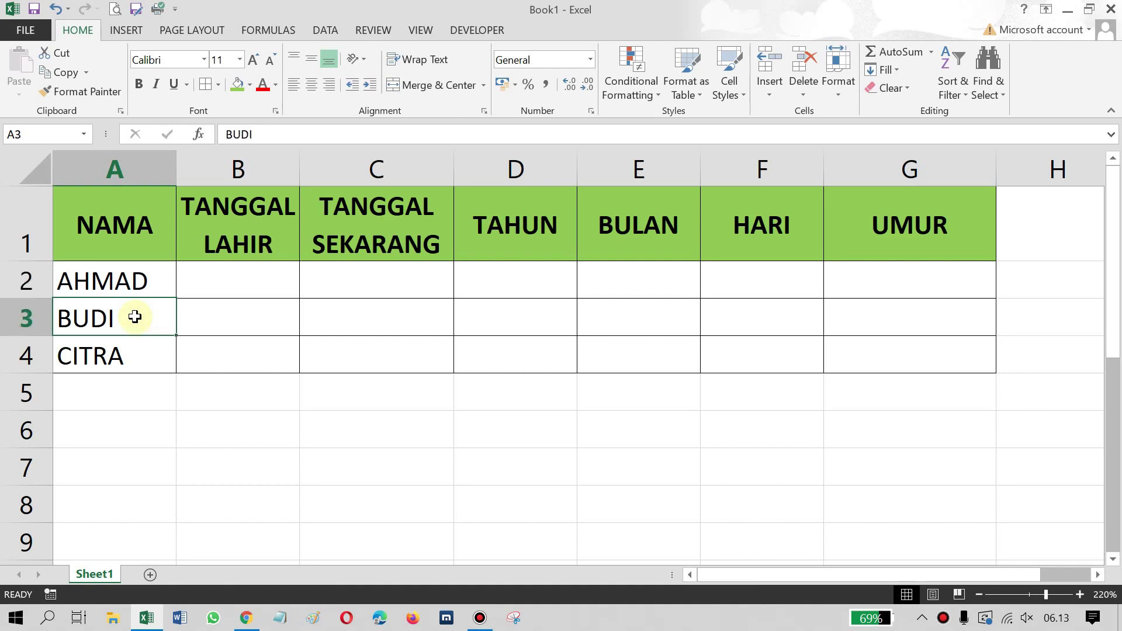
Enter birth dates 1/5/2000, 5/5/1995 and 6/3/1998 in cells B2 to B4.
key(Up)
key(Right)
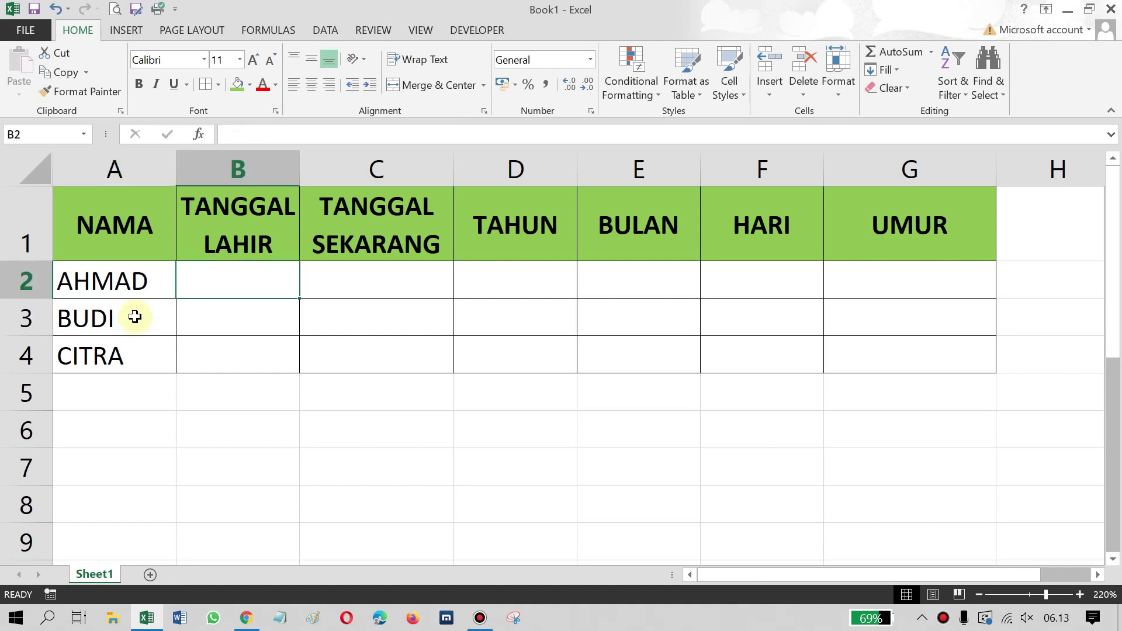
text(1)
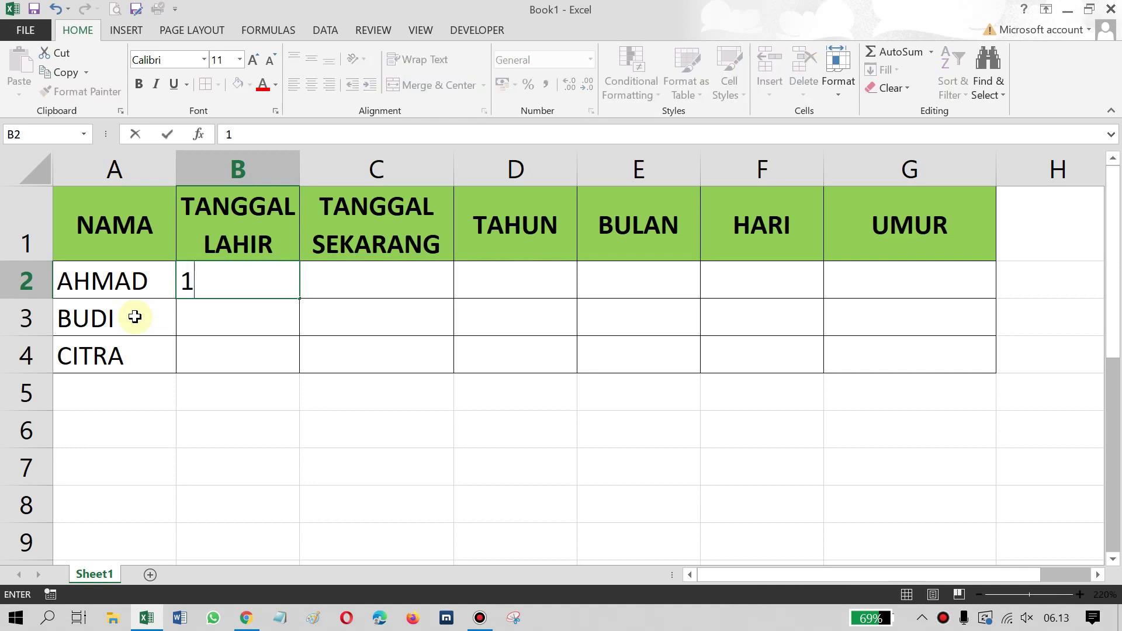
text(/)
text(5)
text(/20)
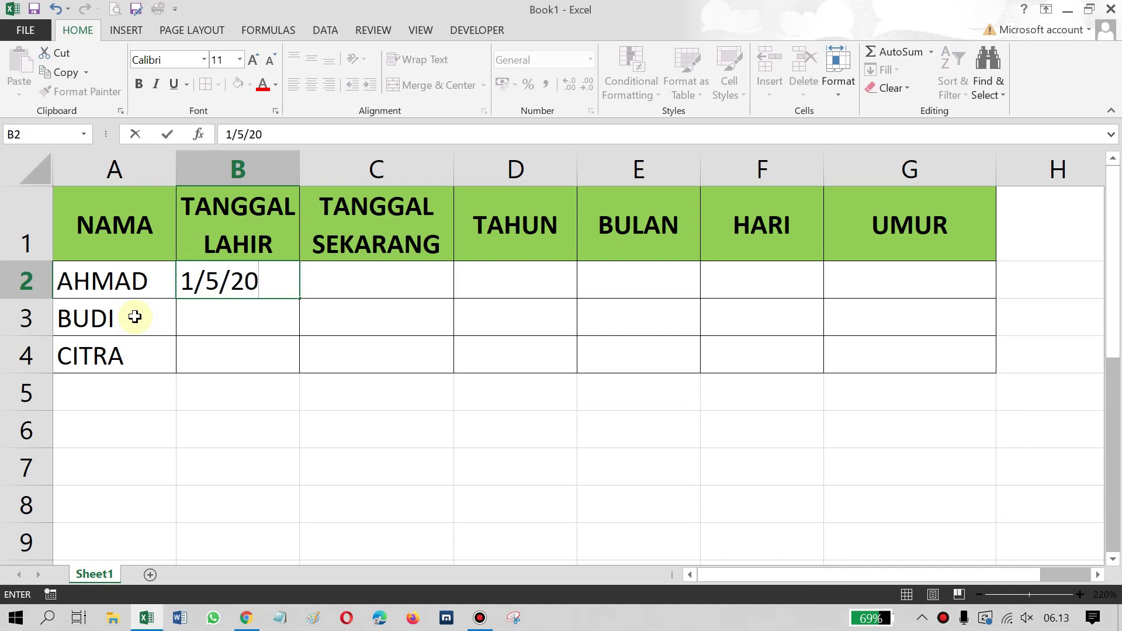
text(02)
key(BackSpace)
key(BackSpace)
text(00)
key(Return)
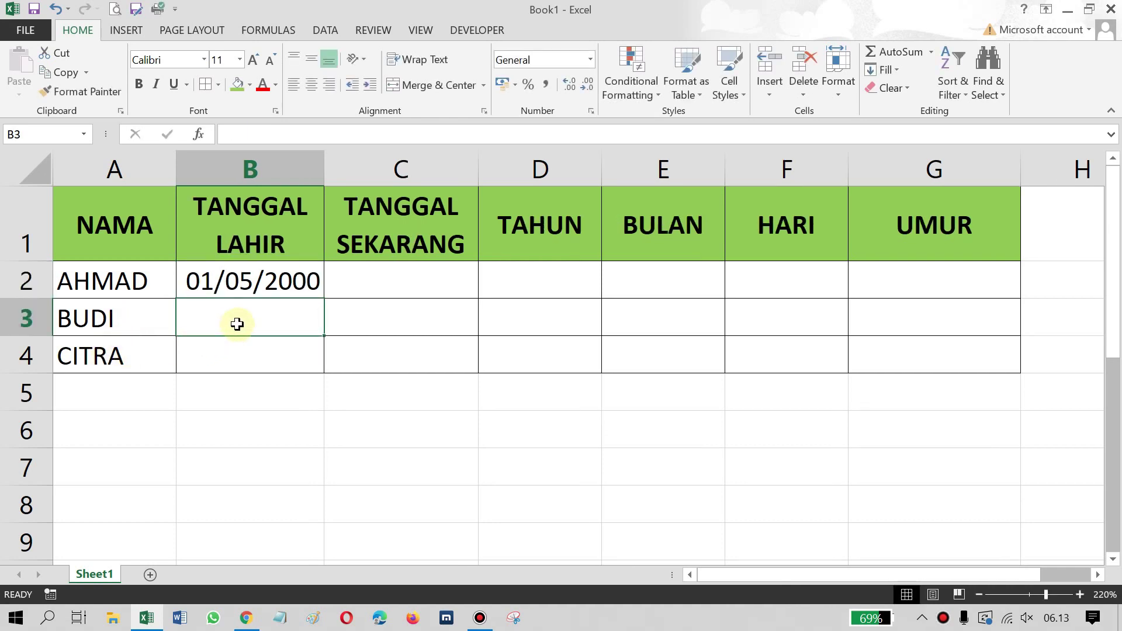
text(5)
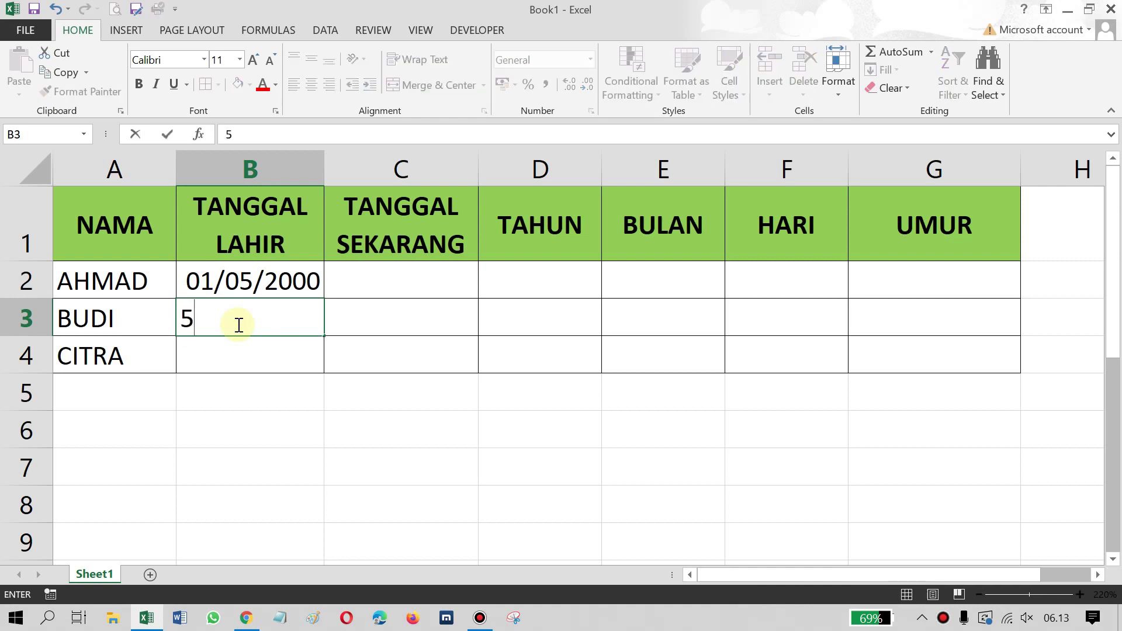
text(/5/)
text(1)
key(BackSpace)
text(199)
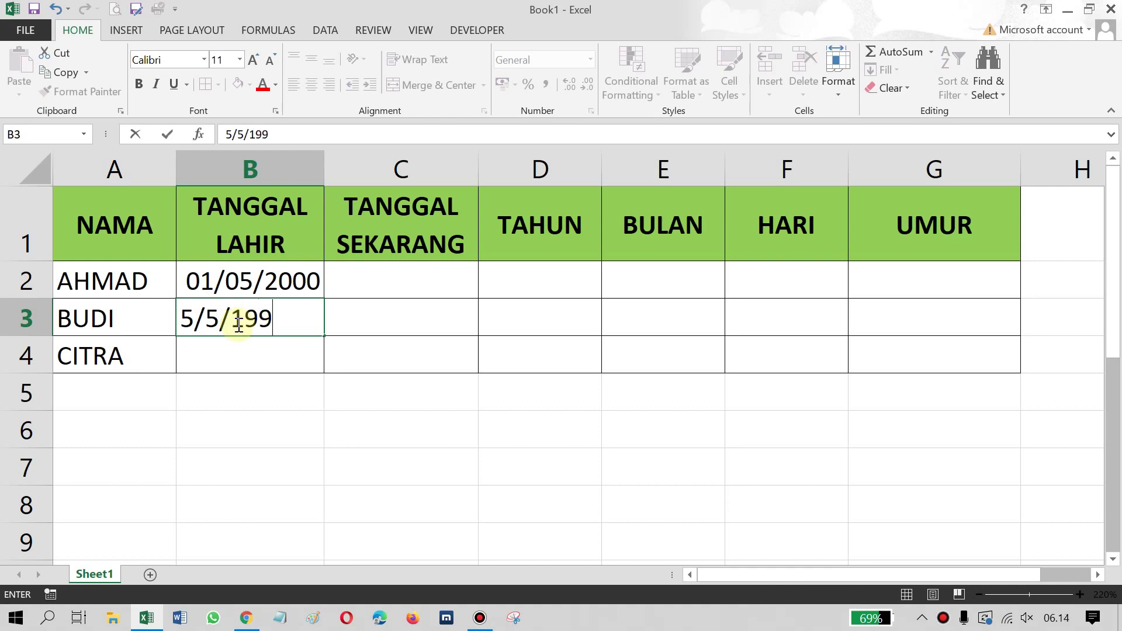
text(5)
key(Return)
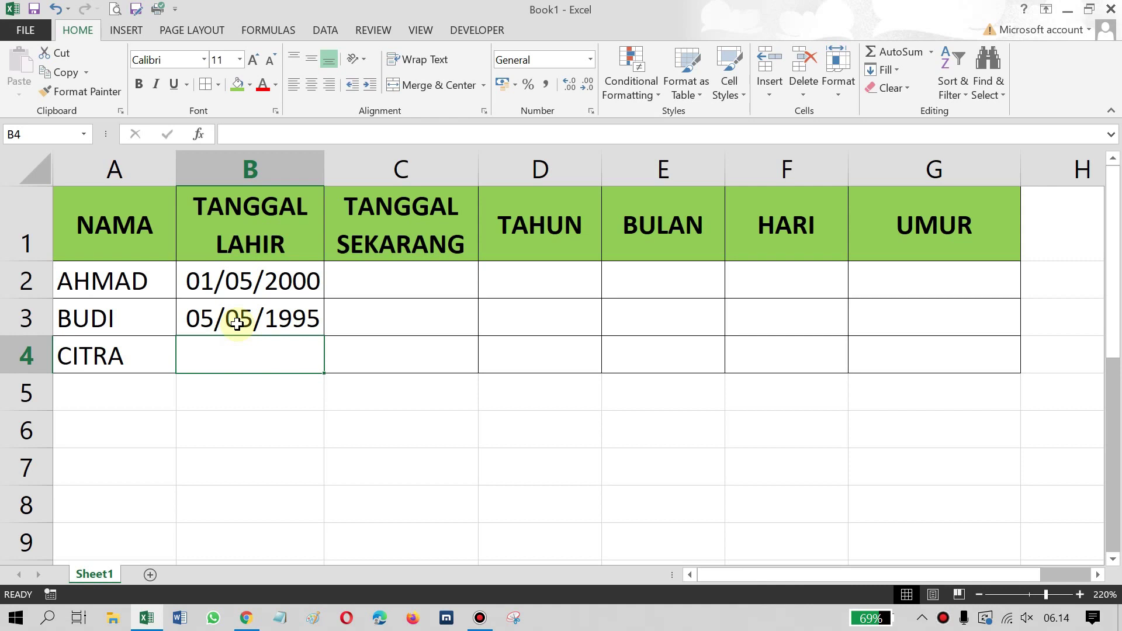
text(6/)
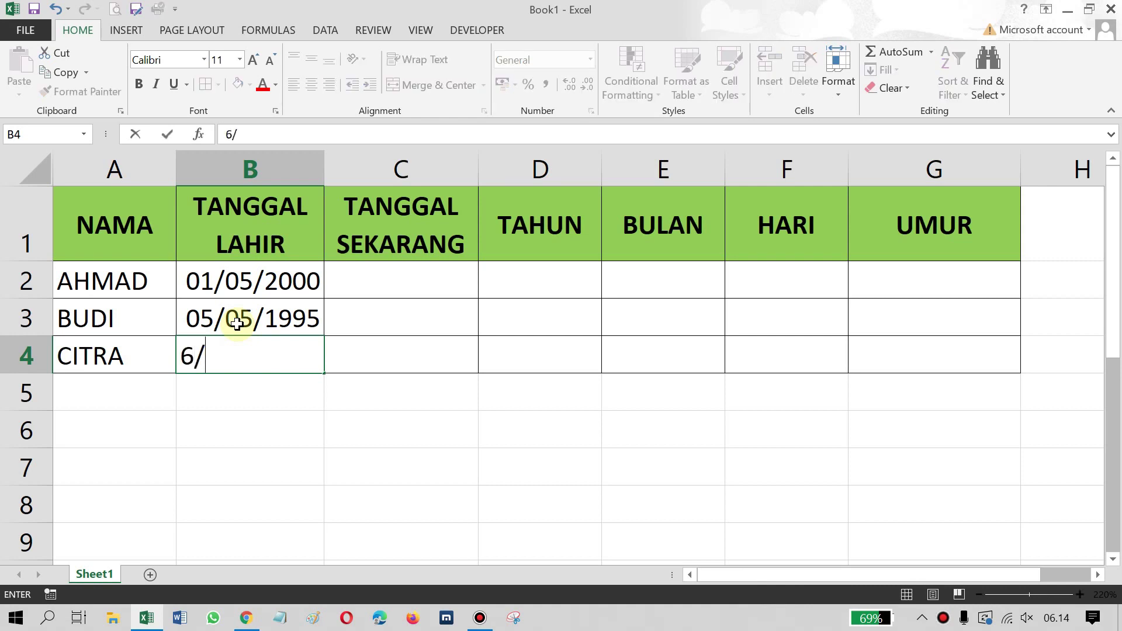
text(3/)
text(1)
text(99)
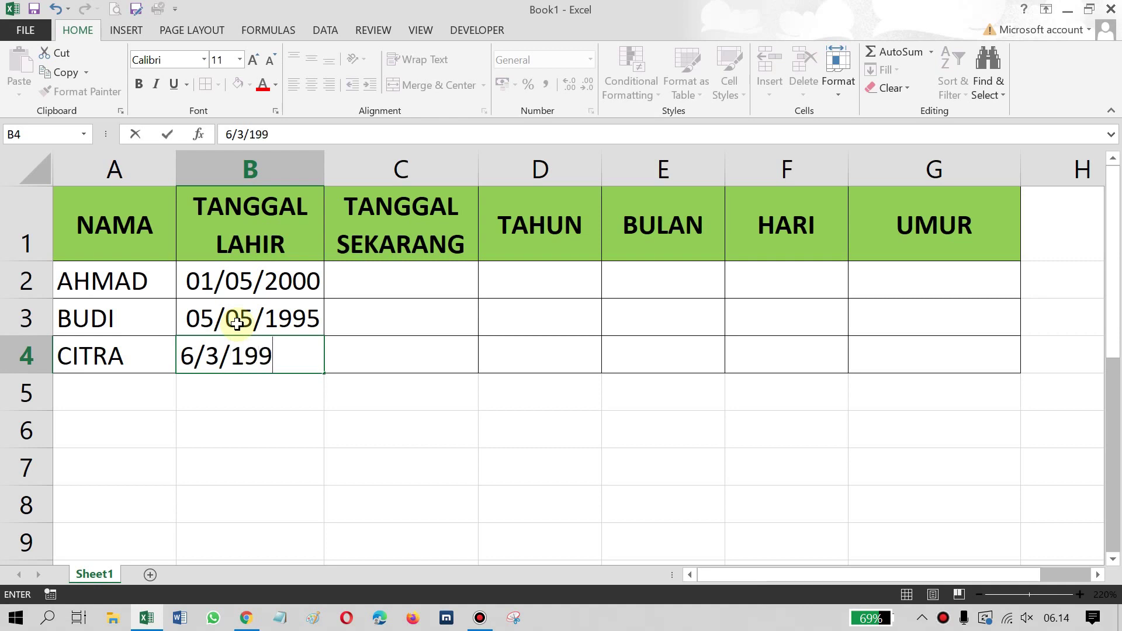
text(8)
key(Tab)
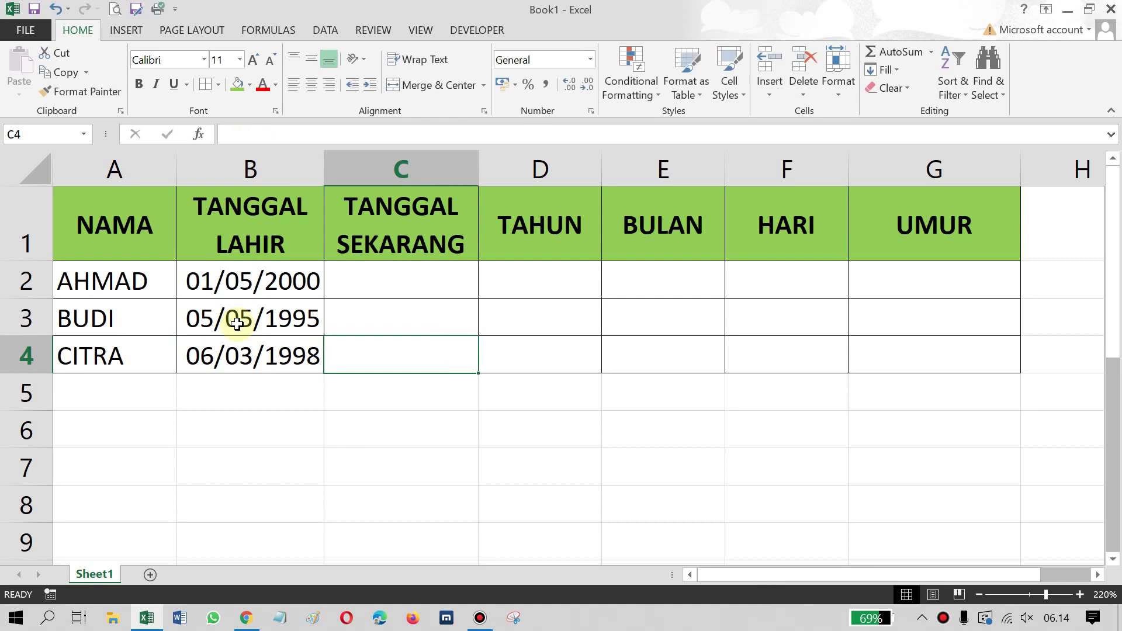
key(Up)
key(Up)
Enter =today() in C2 so AHMAD's current date shows 26/11/2021, then verify the formula.
key(Down)
key(Up)
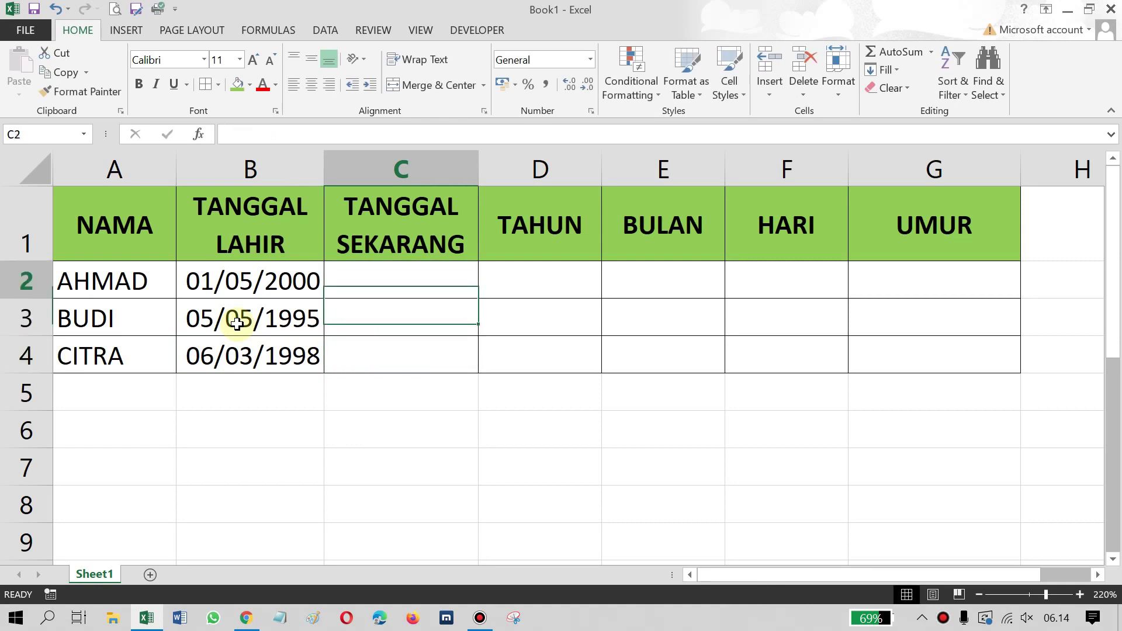
key(Down)
key(Up)
key(Down)
key(Up)
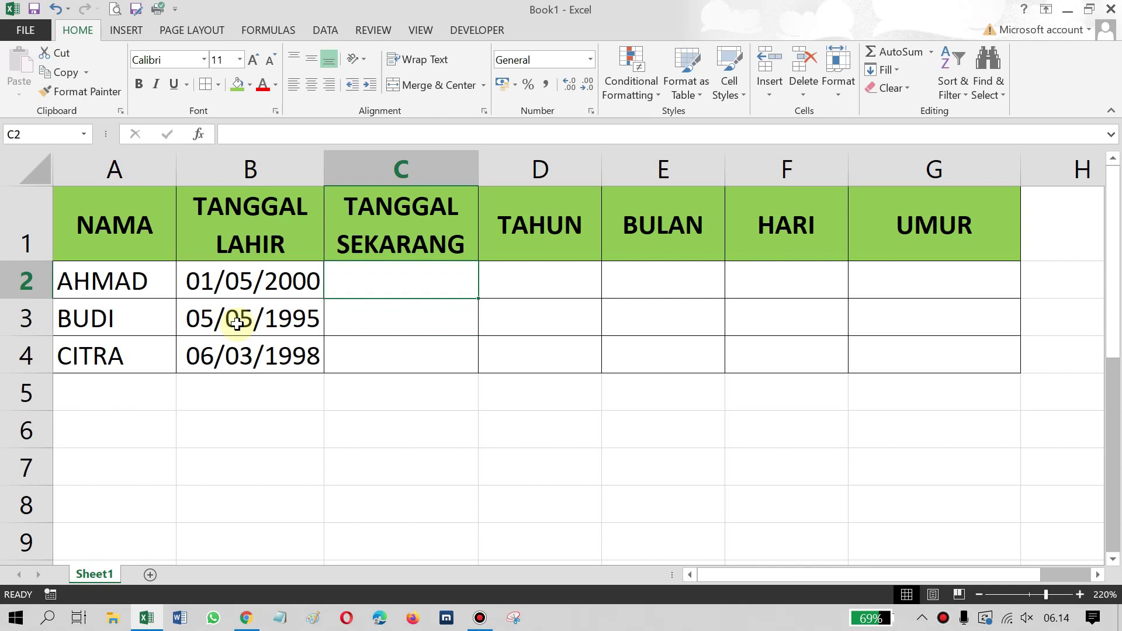
key(Down)
key(Down)
key(Up)
key(Up)
key(Down)
key(Up)
key(Down)
click(122, 435)
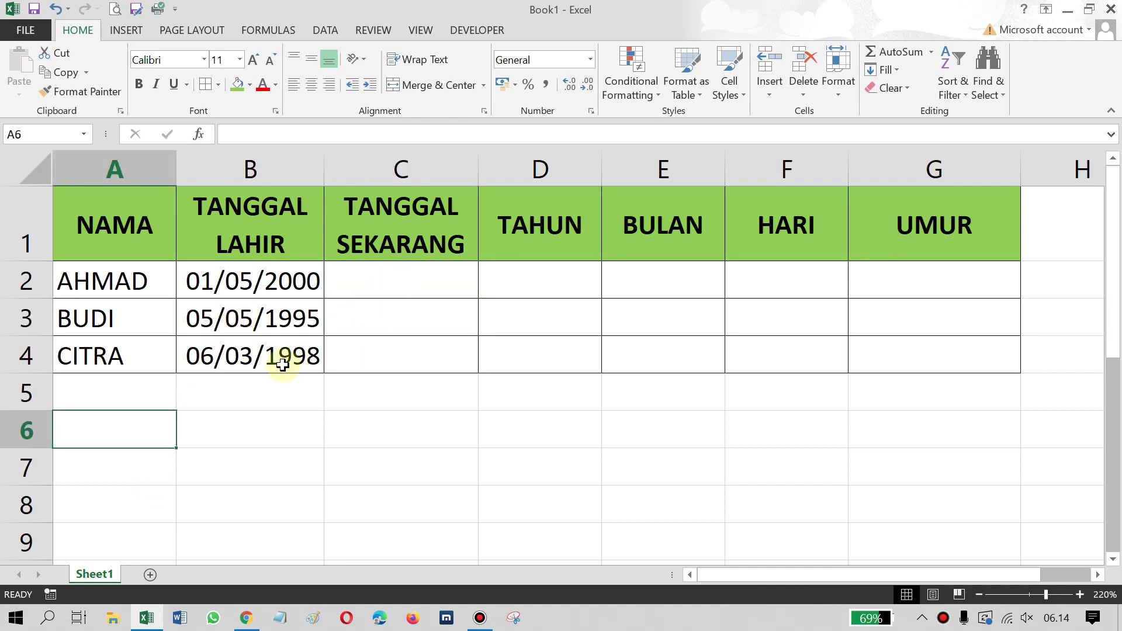
click(362, 280)
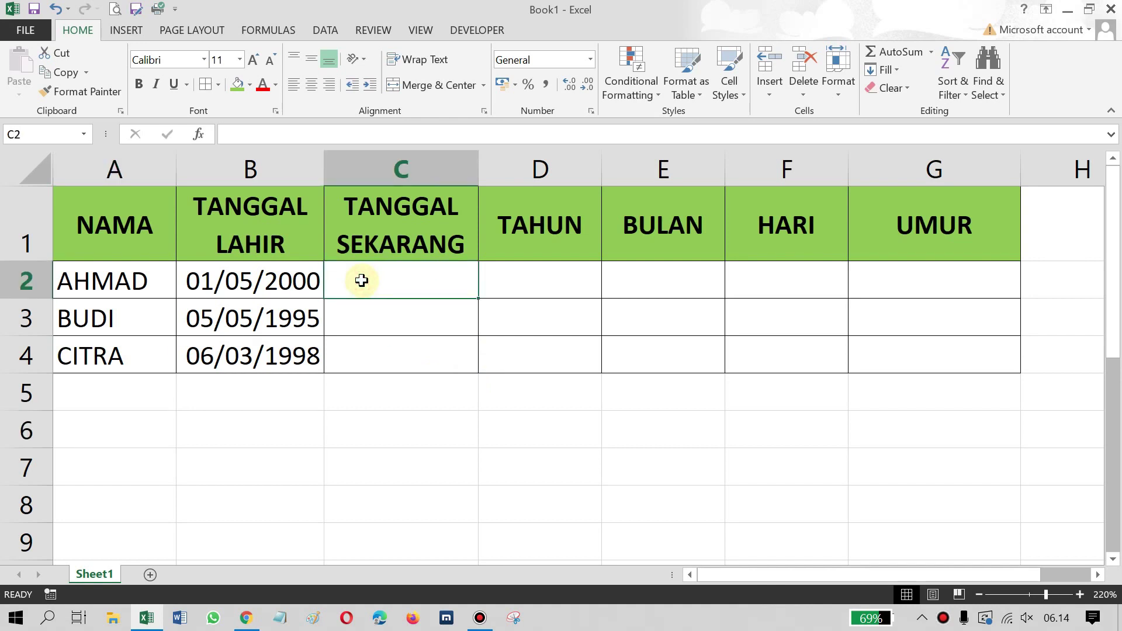
text(=t)
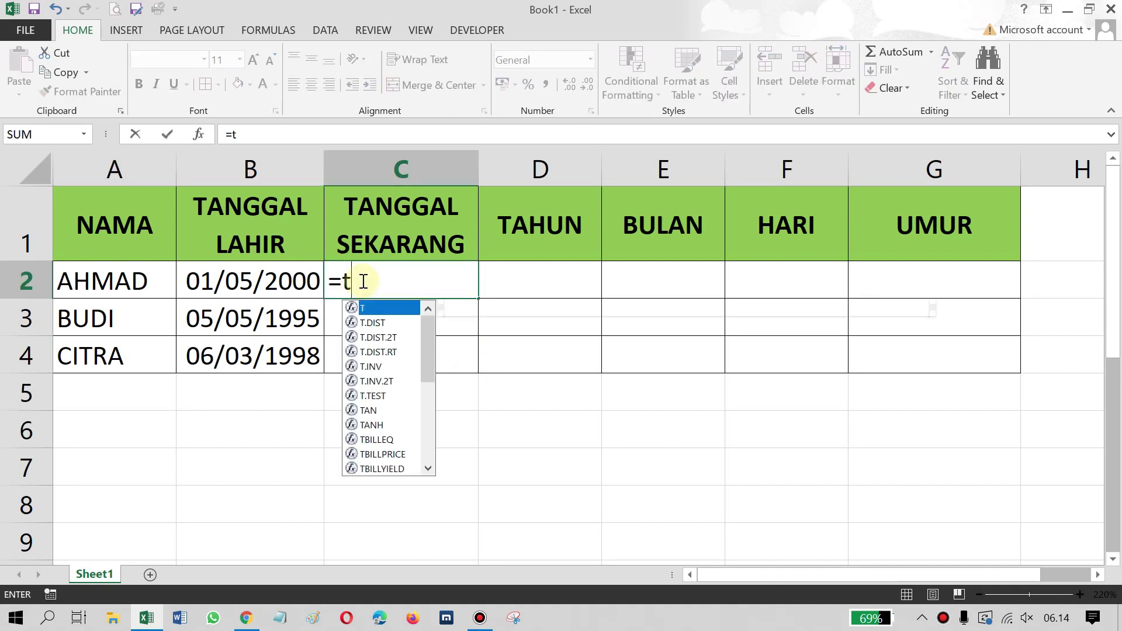
text(oday)
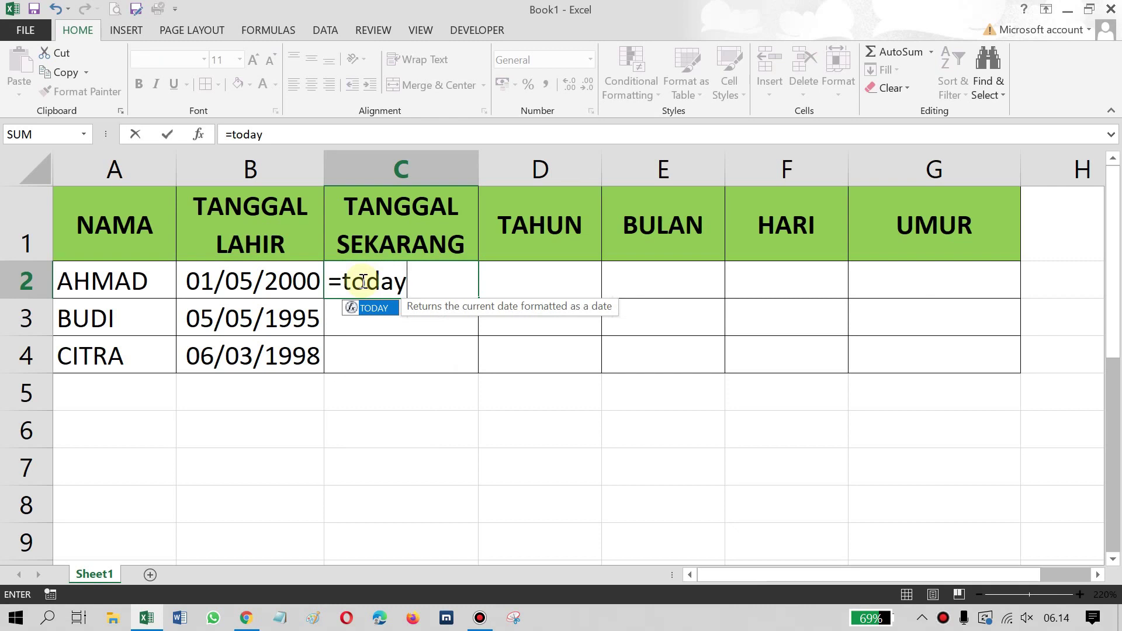
text(())
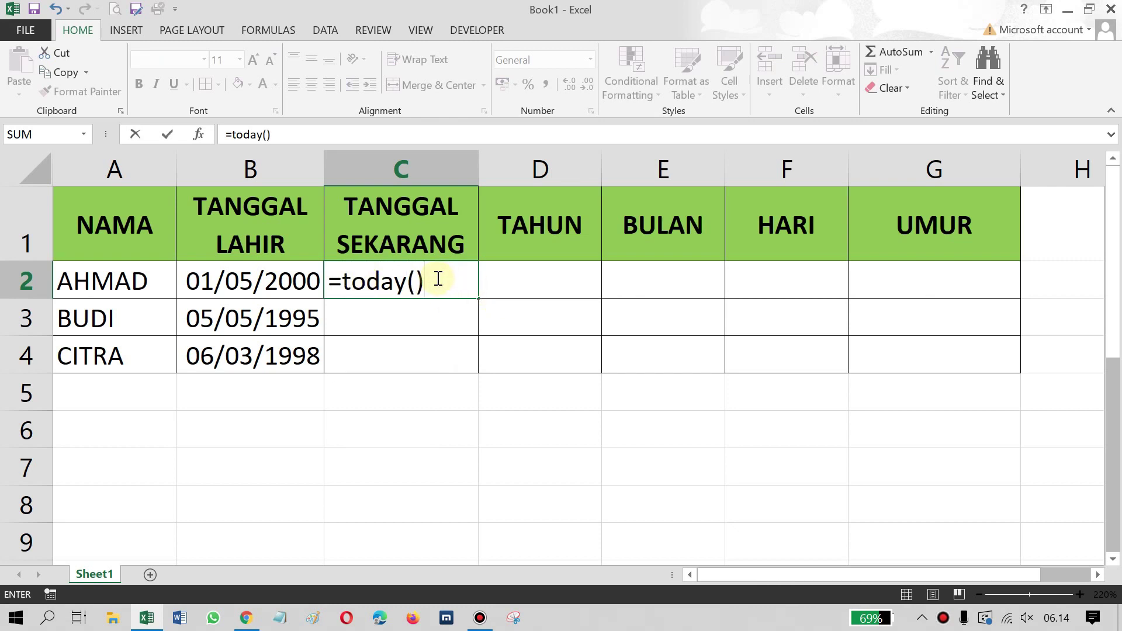
key(Return)
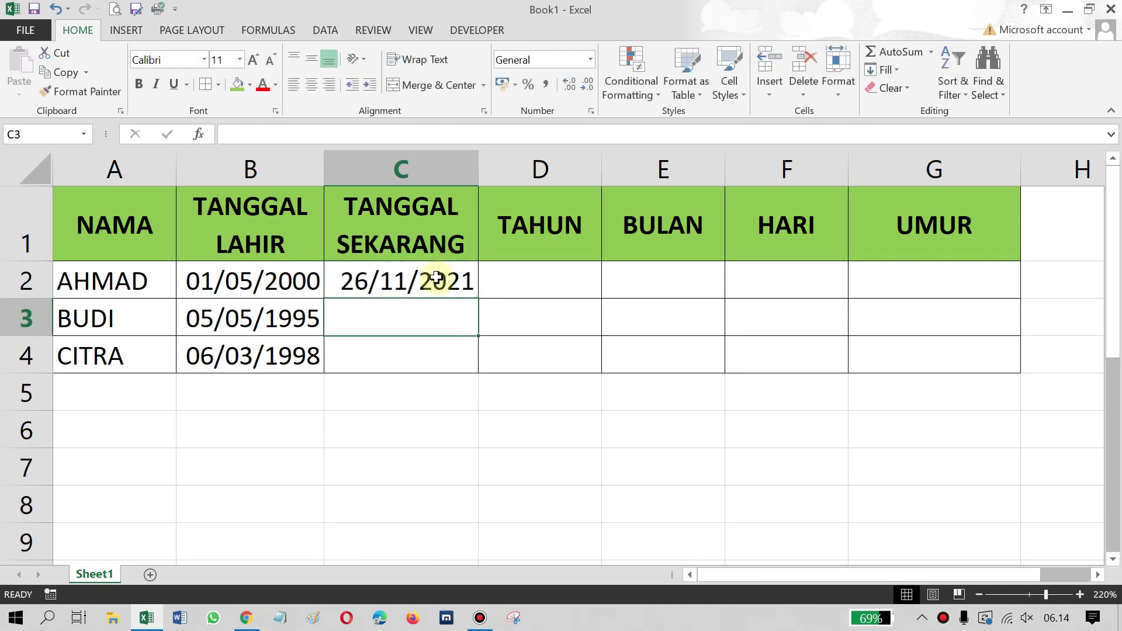
click(404, 281)
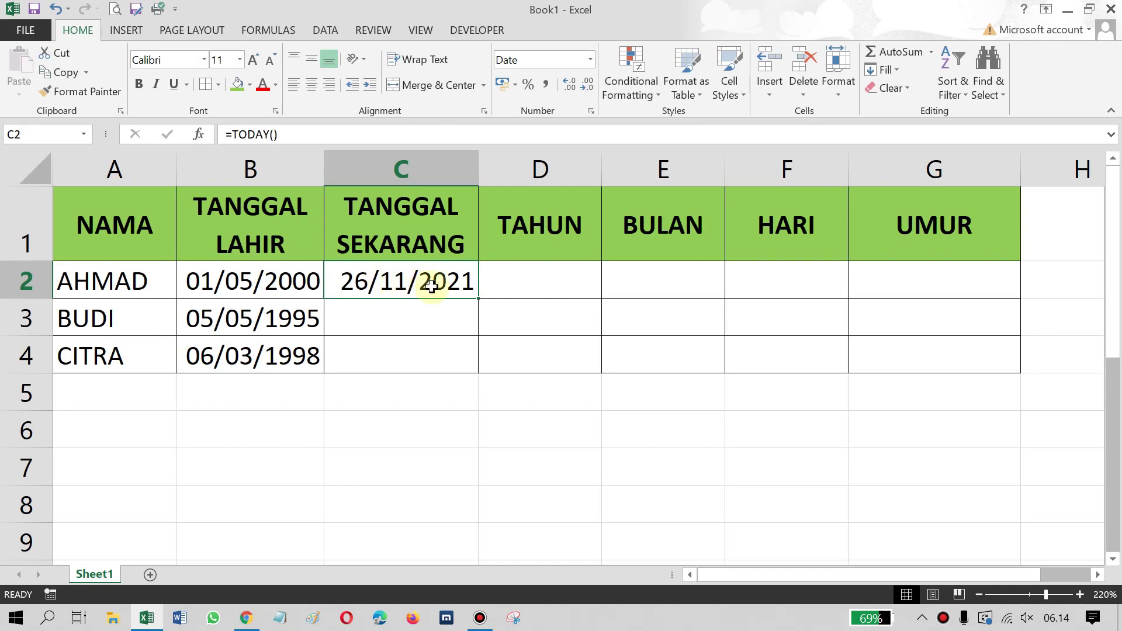
click(378, 321)
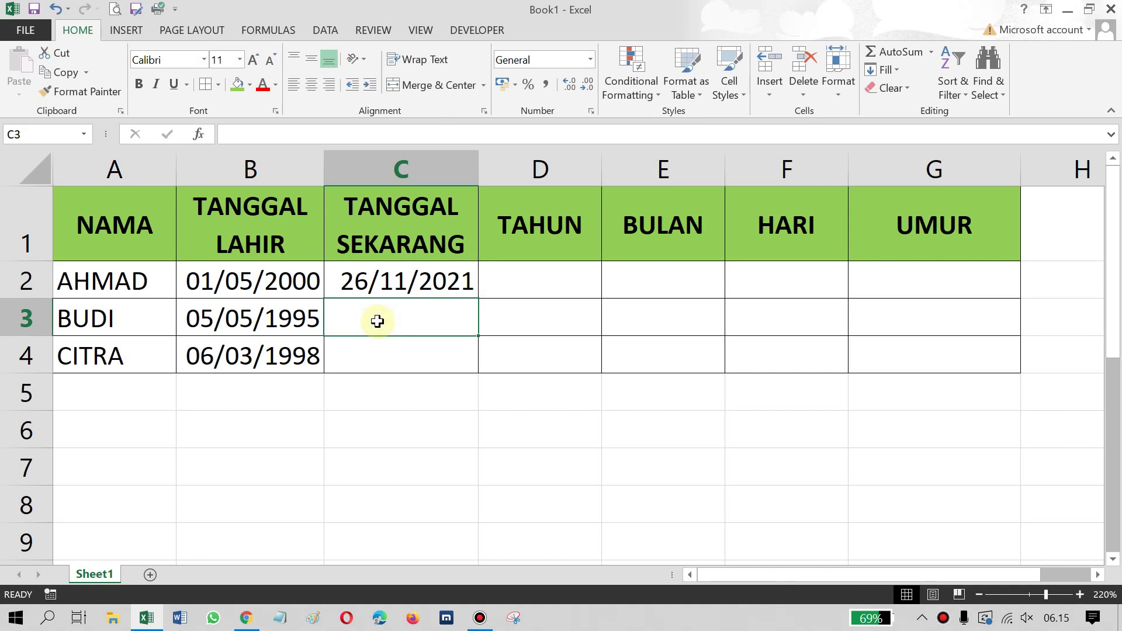
Enter 20/11/2021 as BUDI's current date in C3.
text(20)
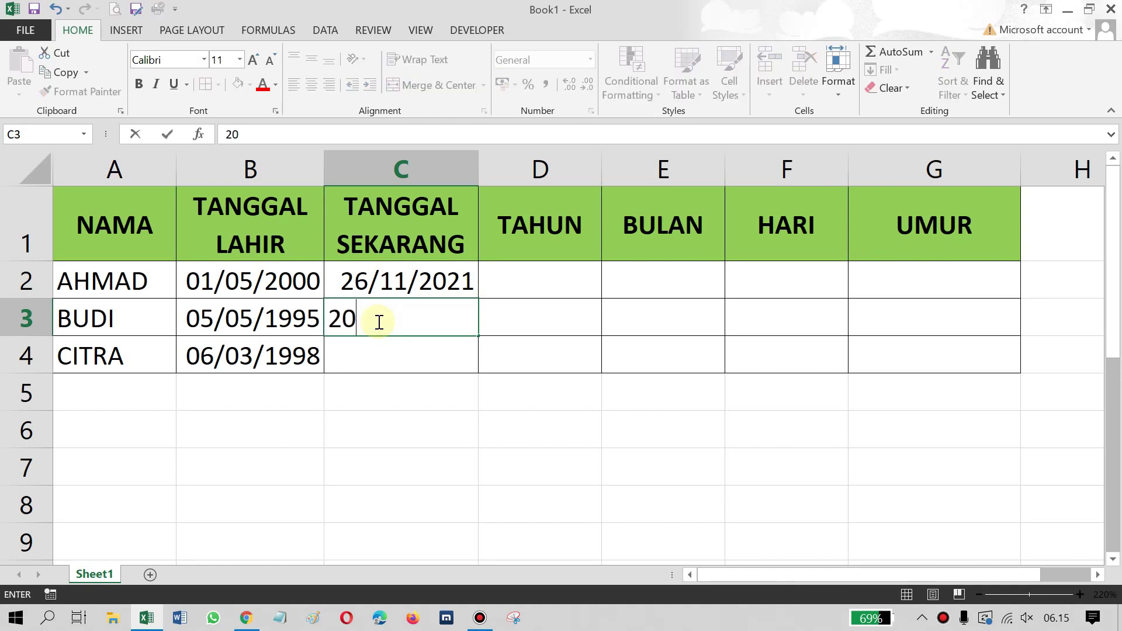
text(/11/2)
text(1)
key(Return)
click(380, 318)
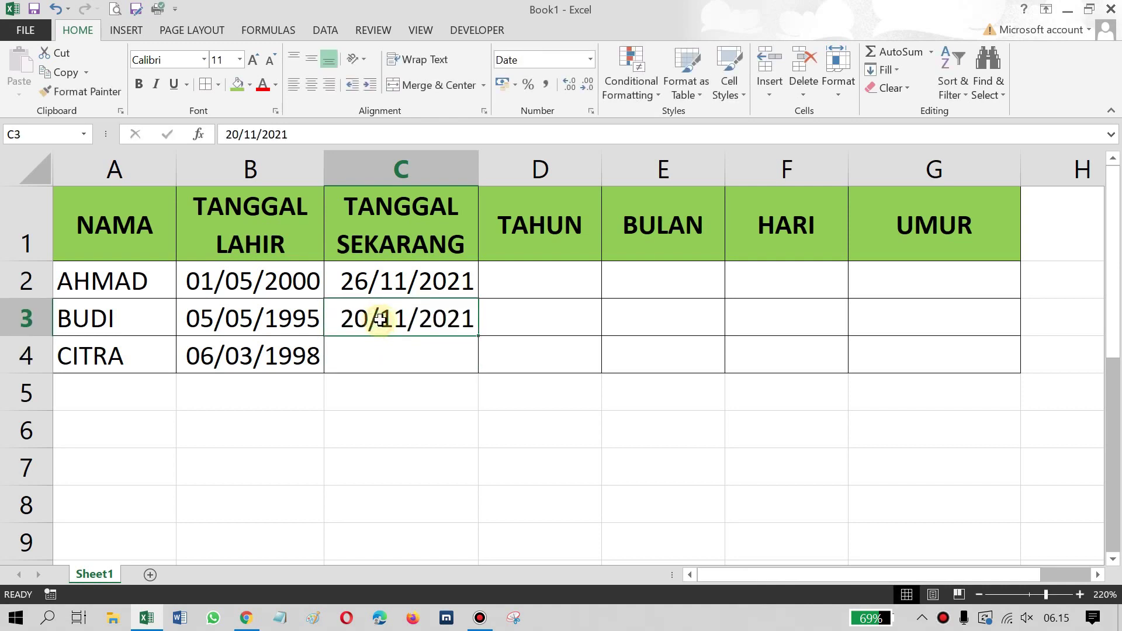
click(390, 350)
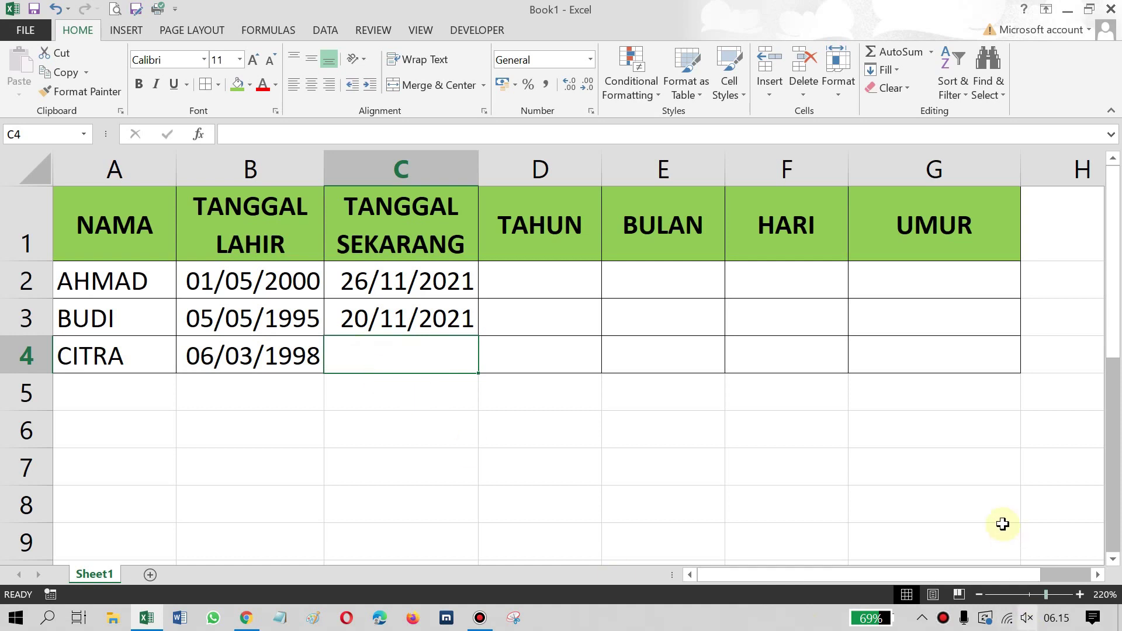
Check the system calendar, then enter 30/11/2021 as CITRA's current date in C4.
click(1046, 618)
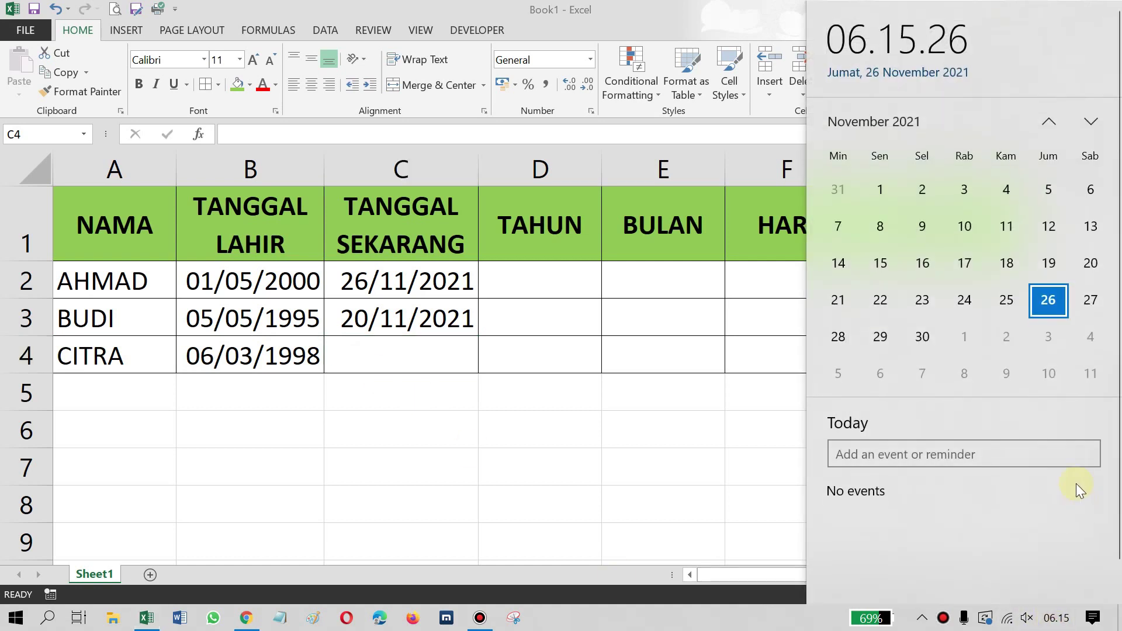
click(377, 344)
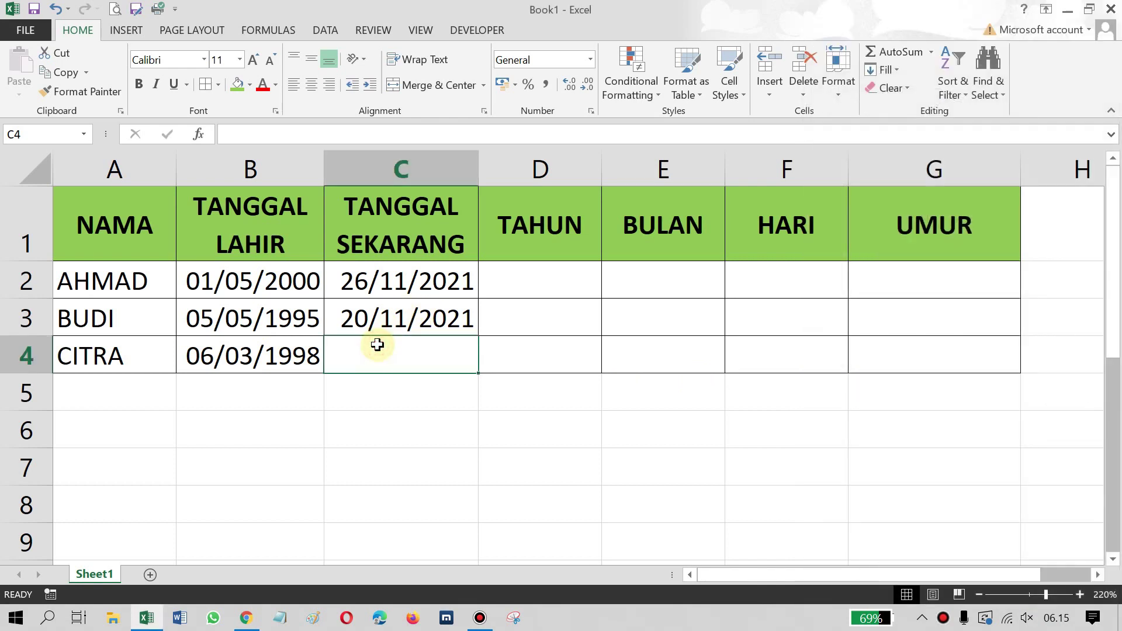
text(30)
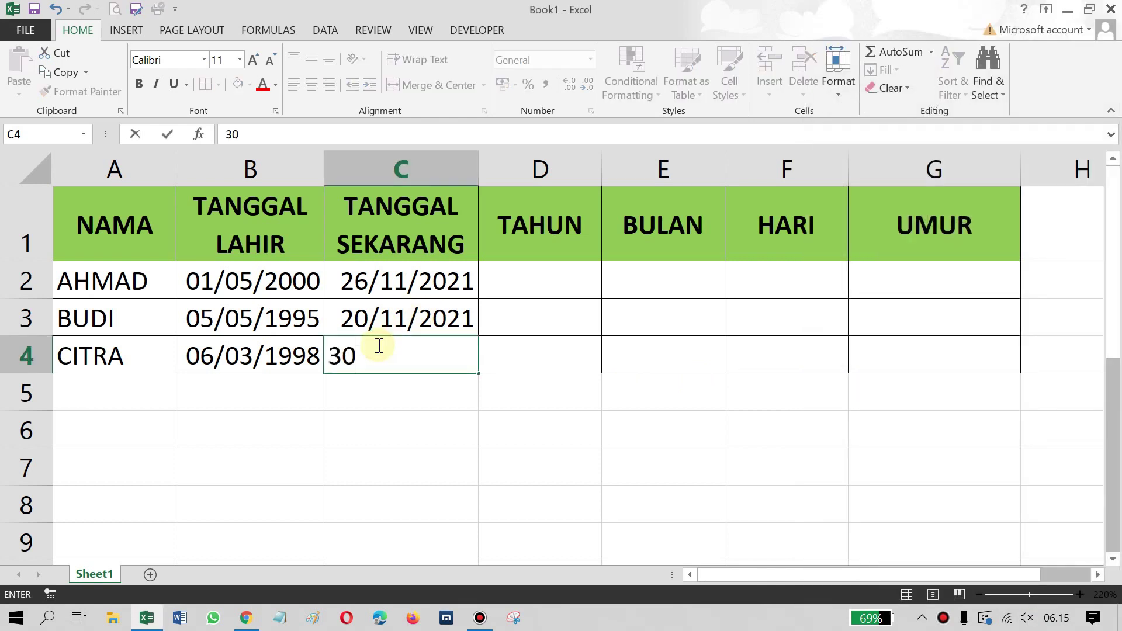
text(/11/21)
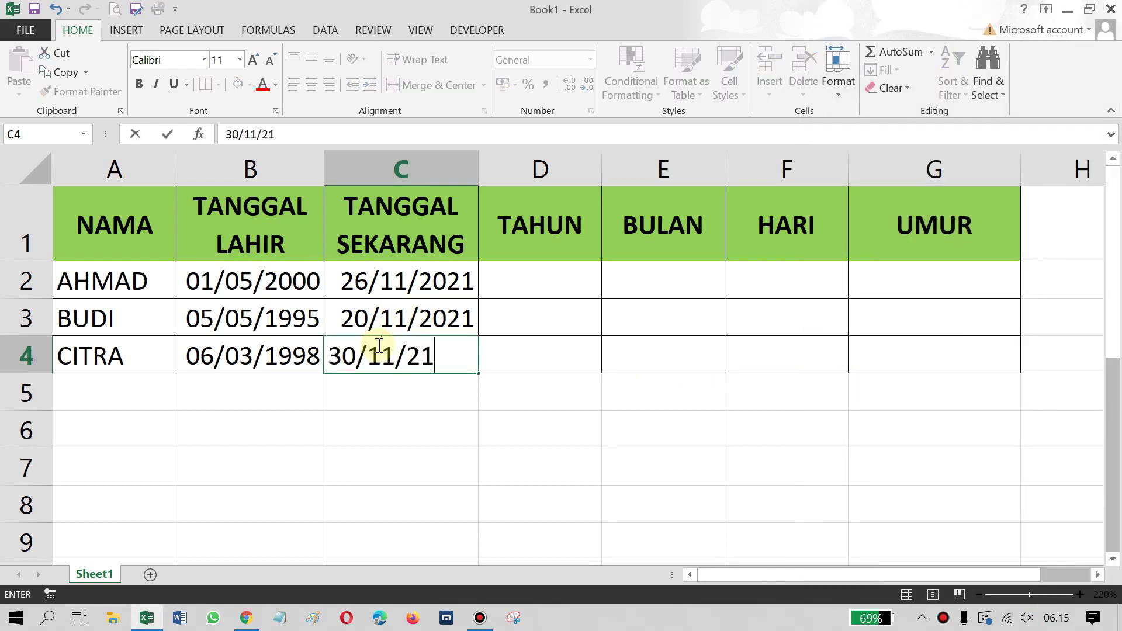
key(Return)
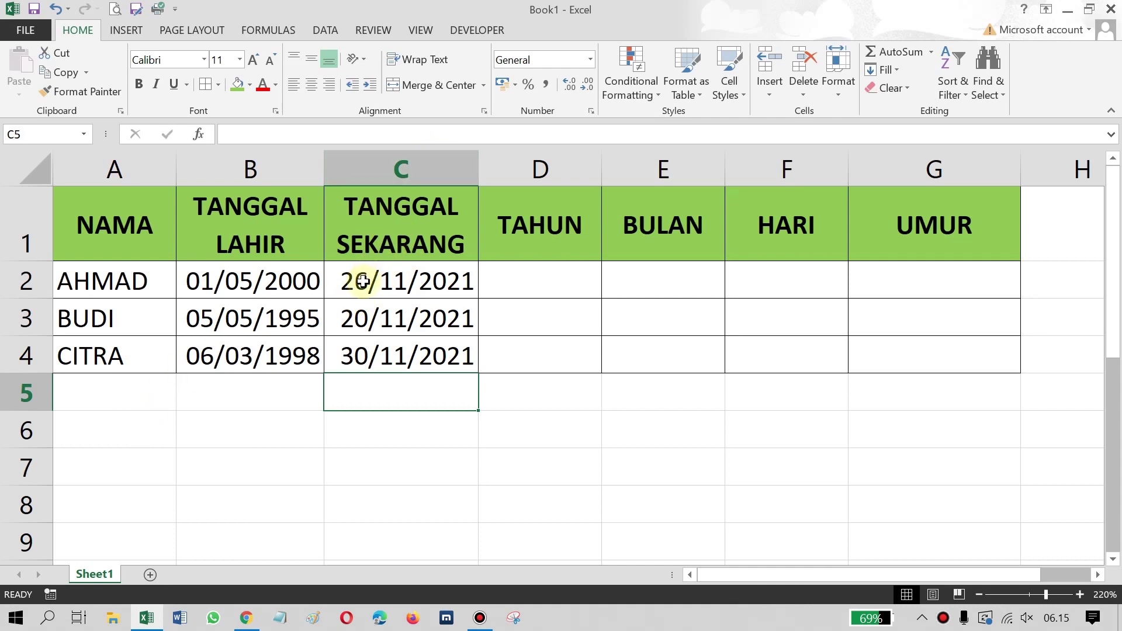
Type C2 in A6 and the text '=TODAY() in B6.
click(129, 427)
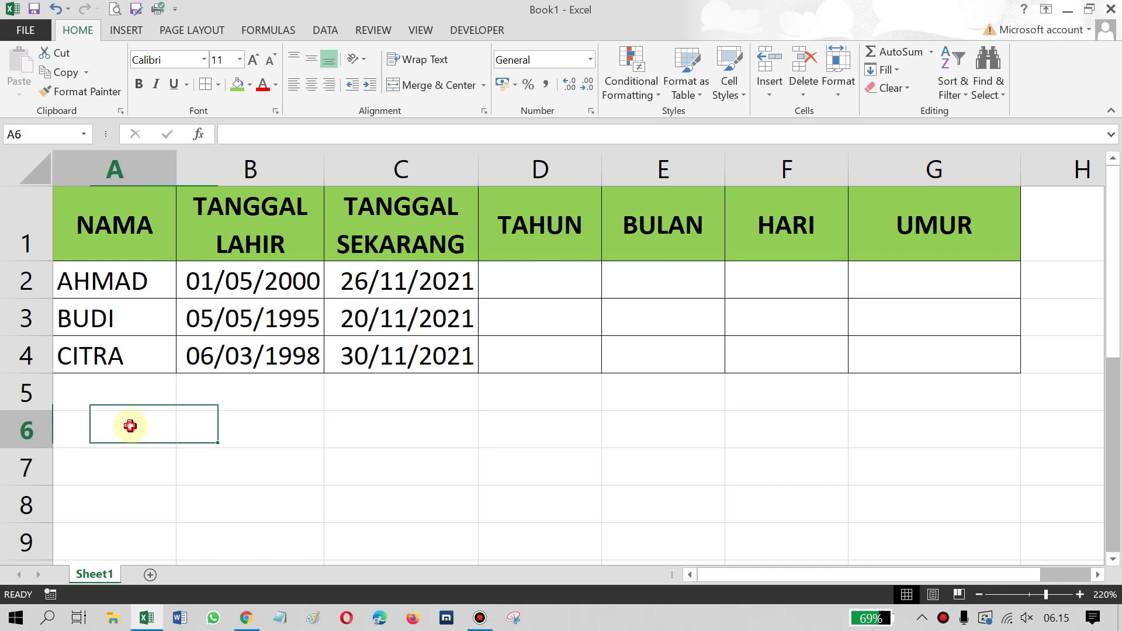
text(C)
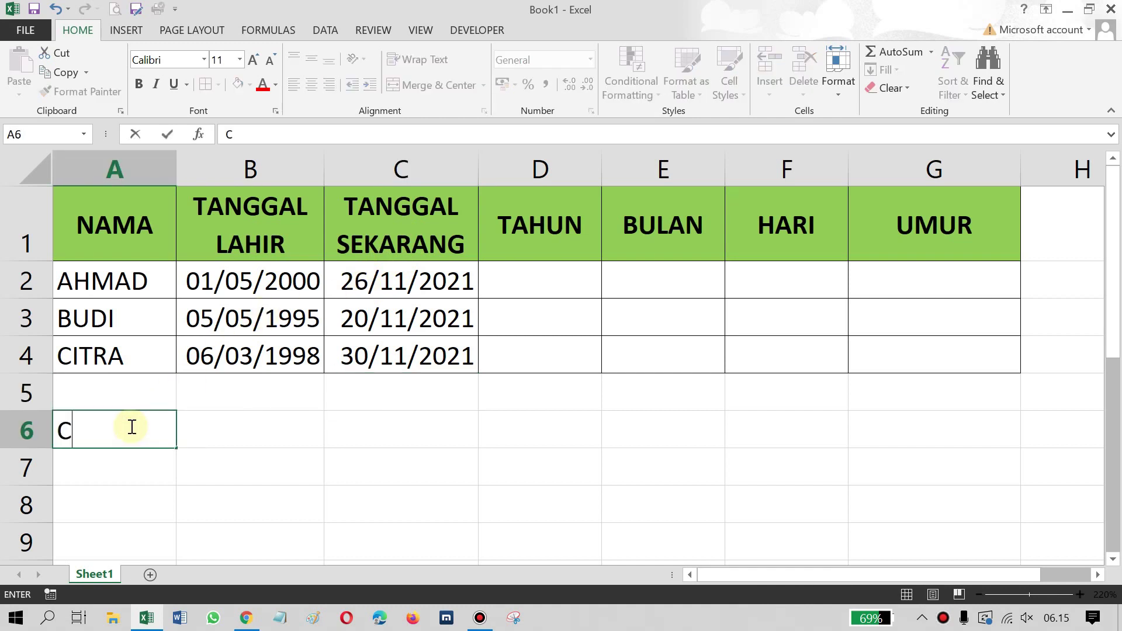
text(2)
key(Tab)
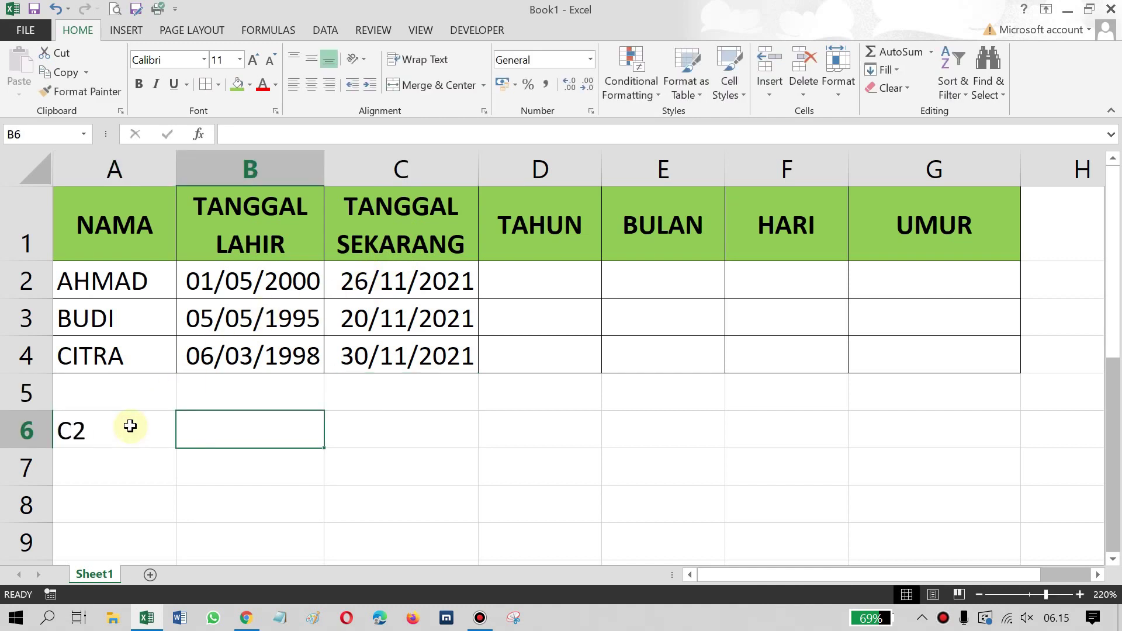
text(')
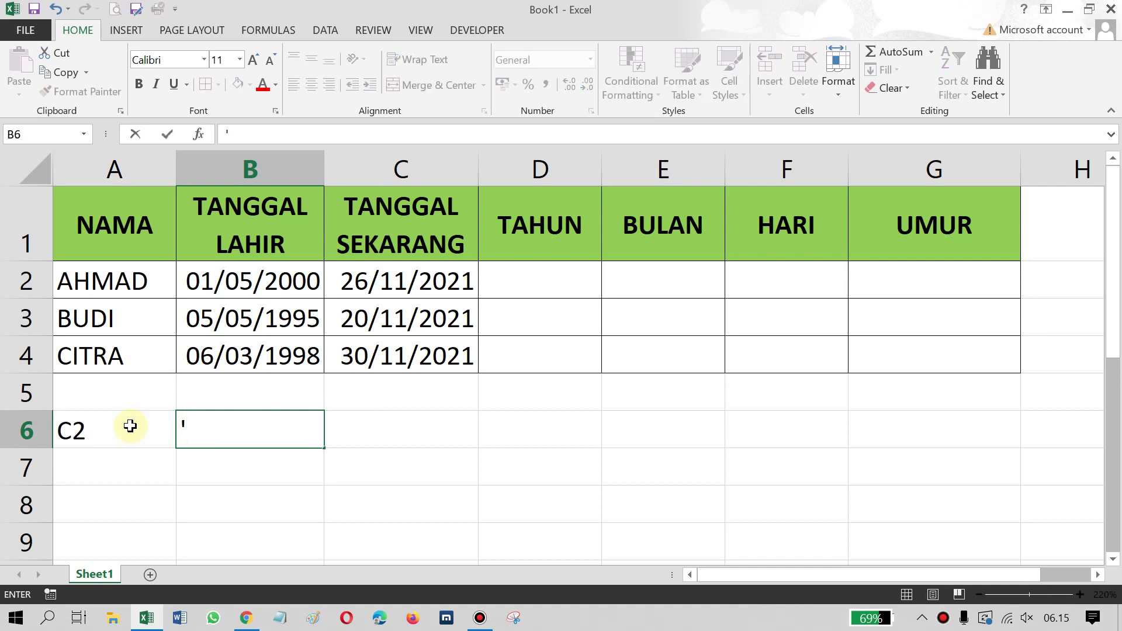
text(=)
text(TODAY)
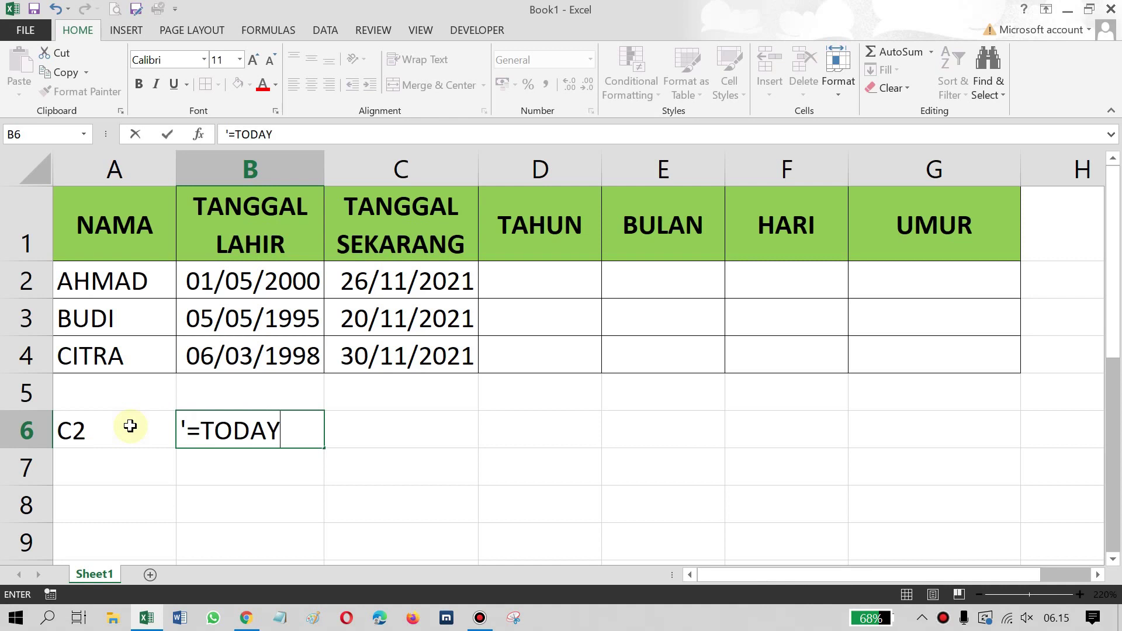
text(())
key(Return)
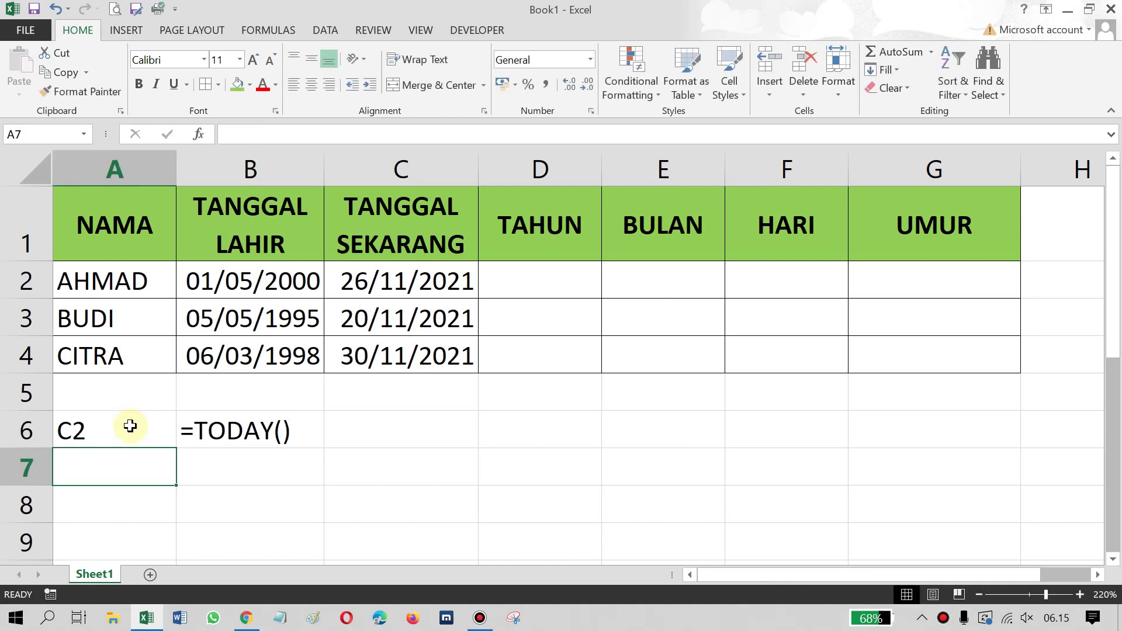
Fill the note cells A6 and B6 with green.
drag(113, 426, 289, 424)
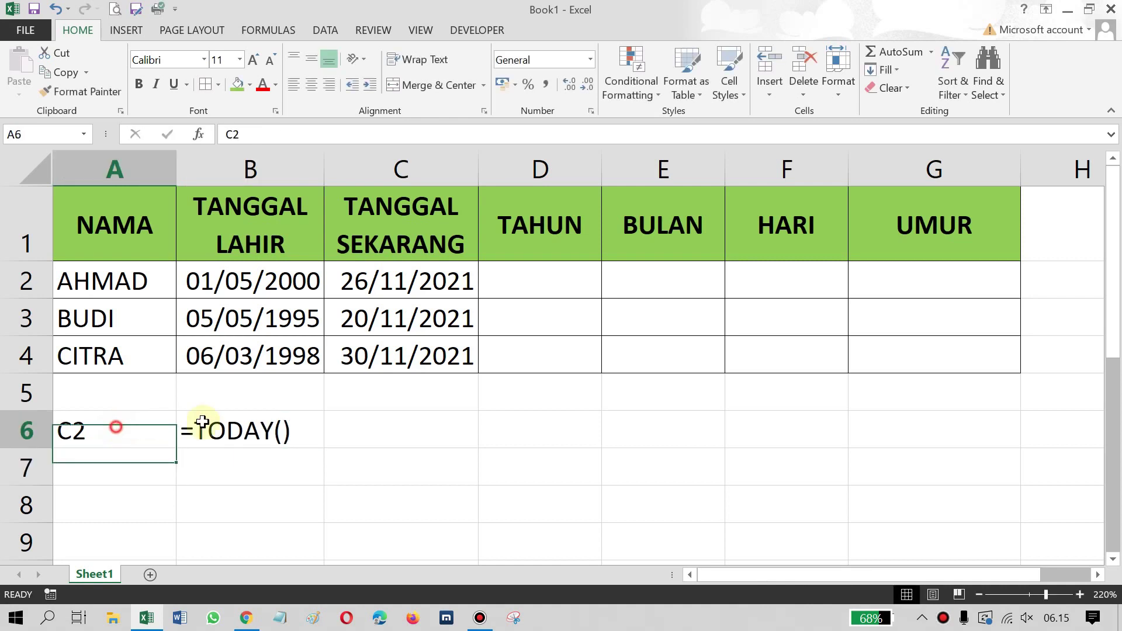
click(289, 423)
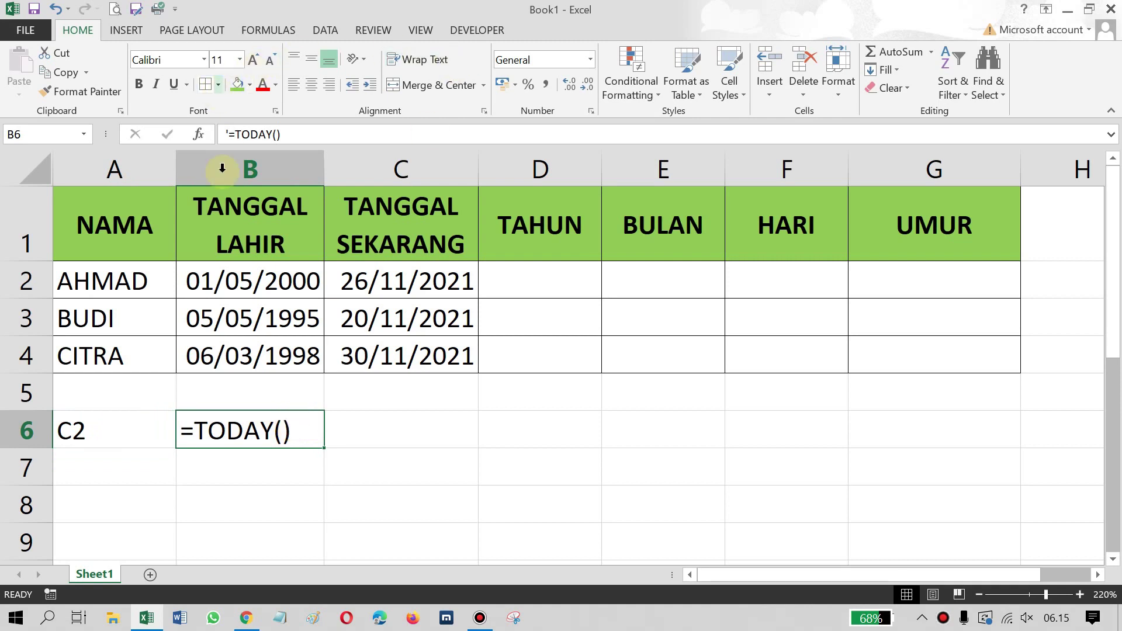
click(237, 84)
drag(92, 433, 281, 430)
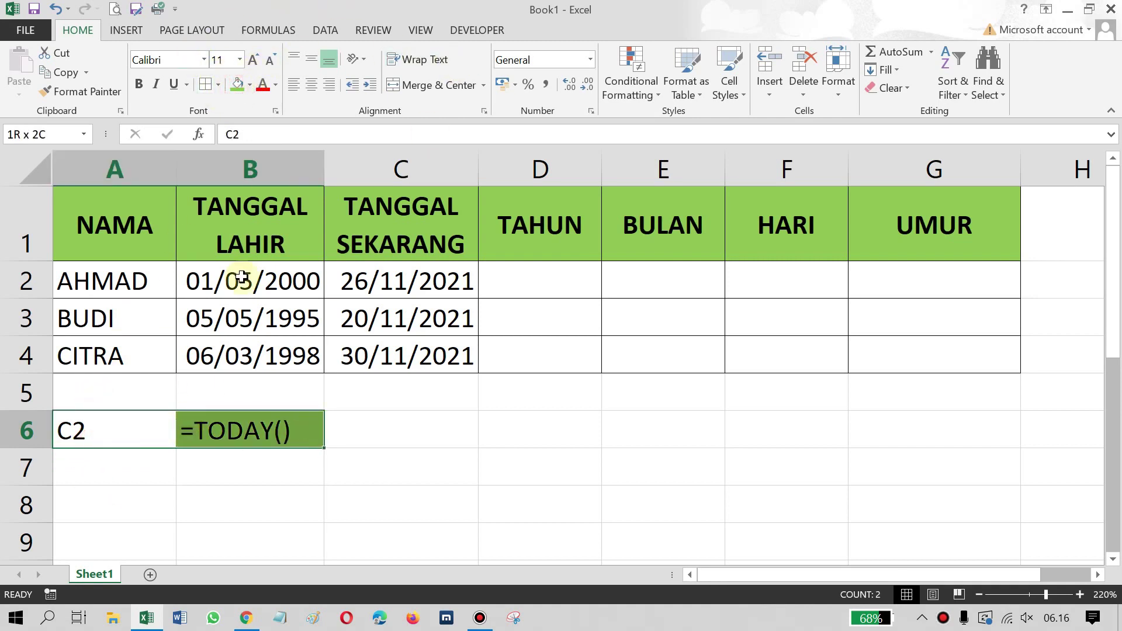
click(237, 84)
click(252, 460)
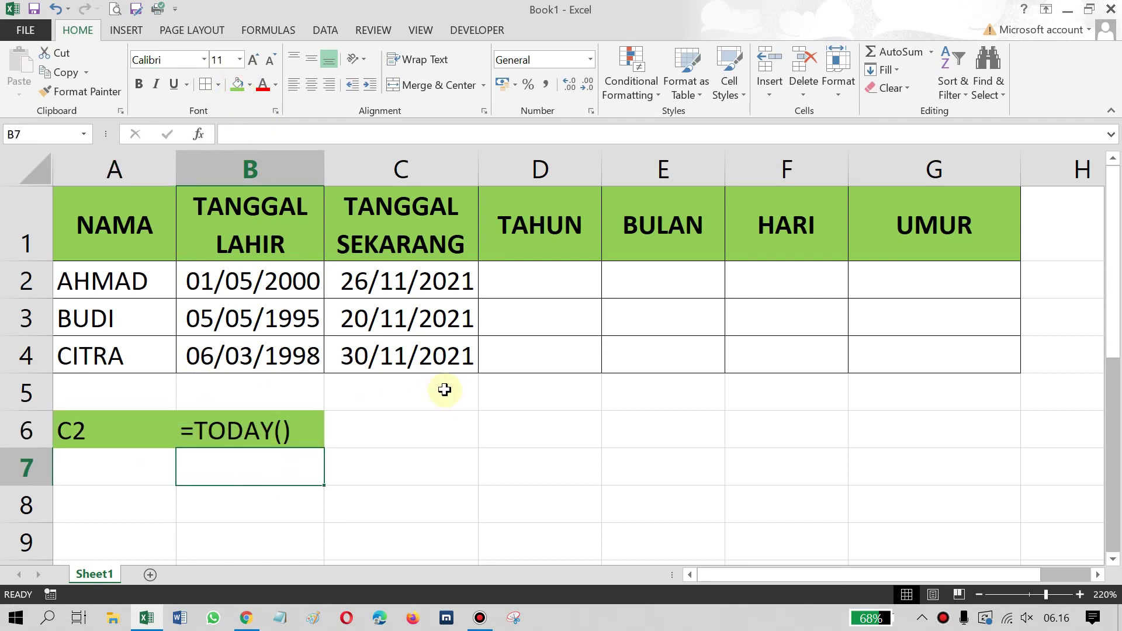
Inspect the TODAY formula in C2 and the birth date in B2 before moving to D2.
click(403, 282)
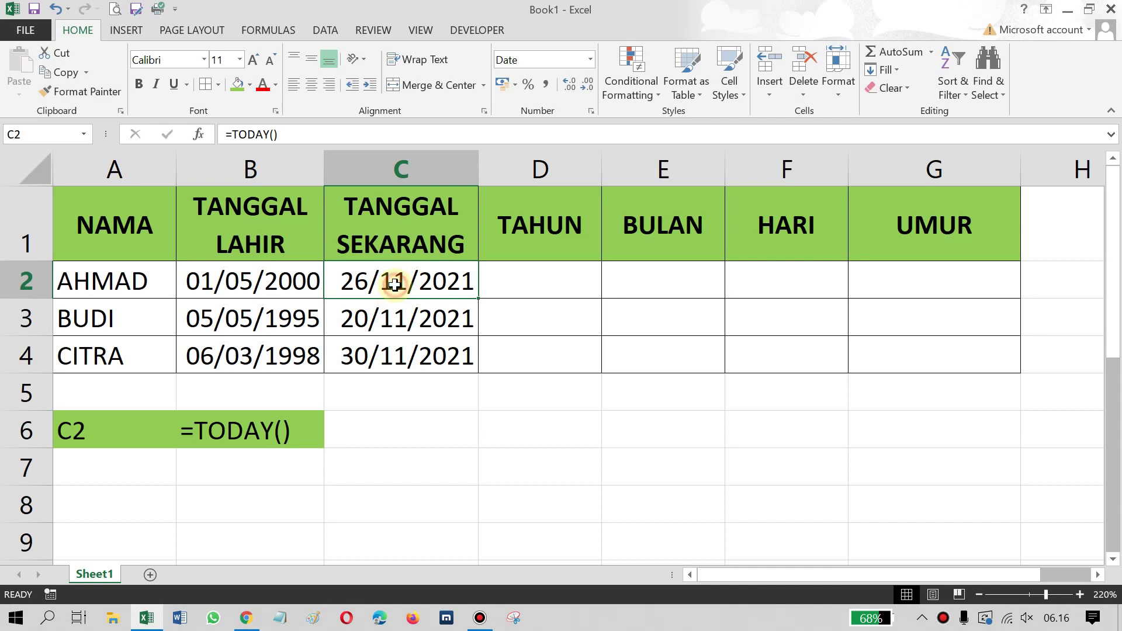
key(Right)
key(Left)
key(Right)
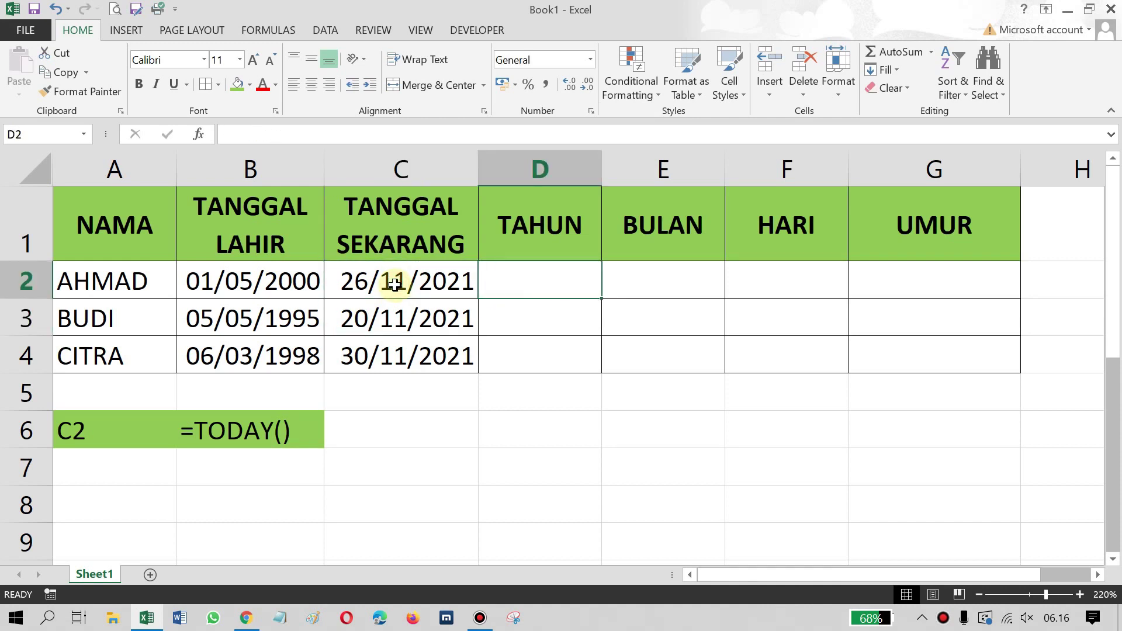
key(Right)
key(Left)
key(Left)
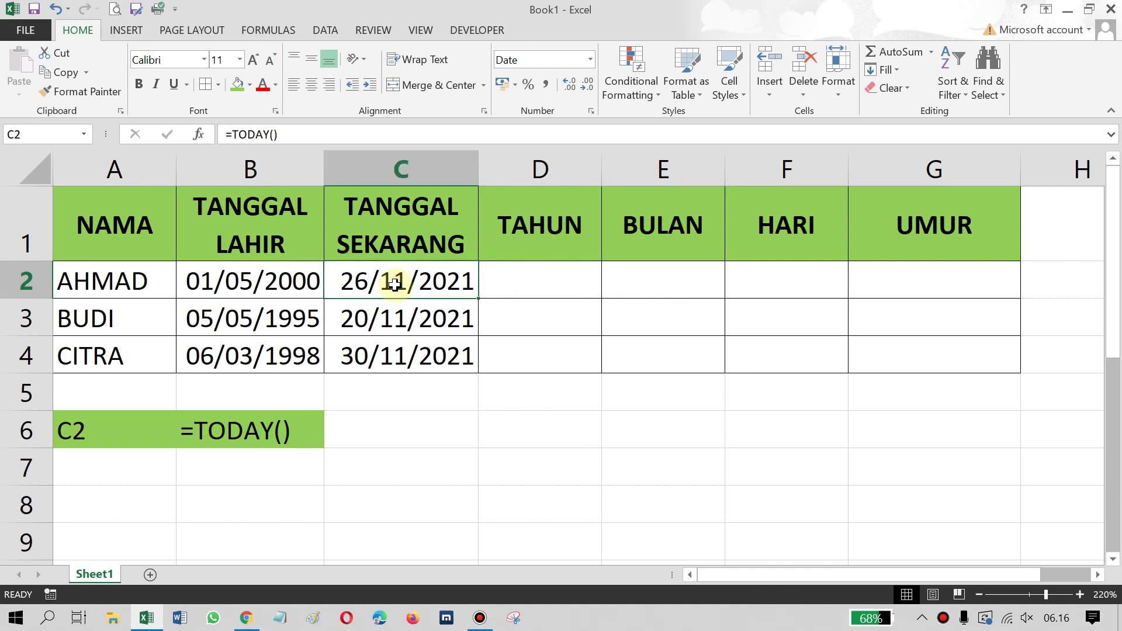
key(Right)
key(Left)
key(Left)
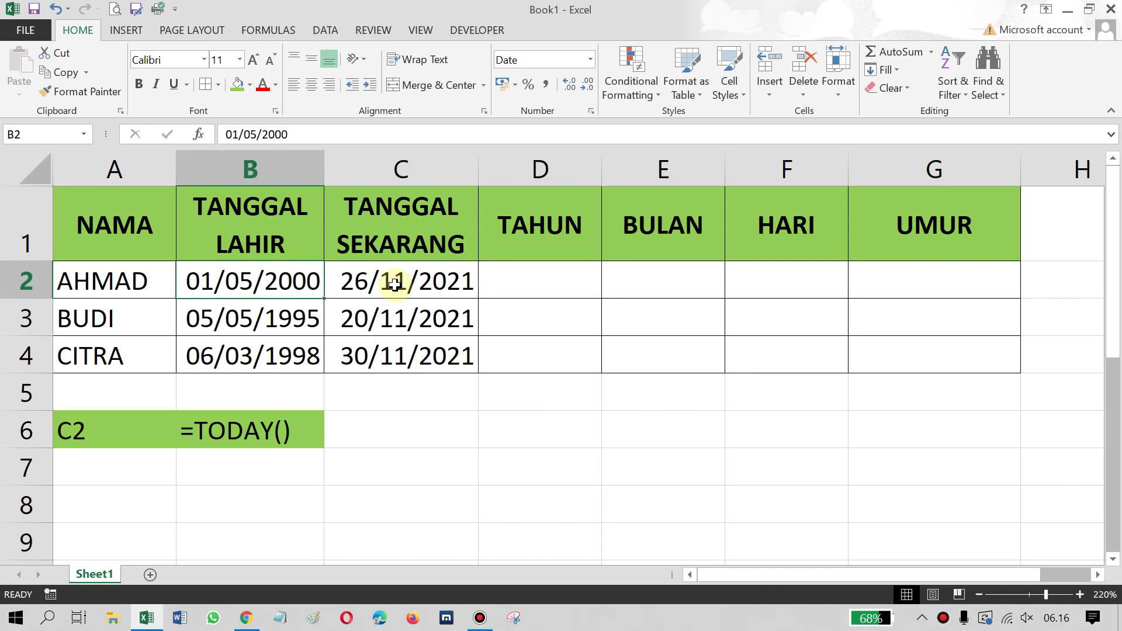
key(Left)
key(Right)
key(Right)
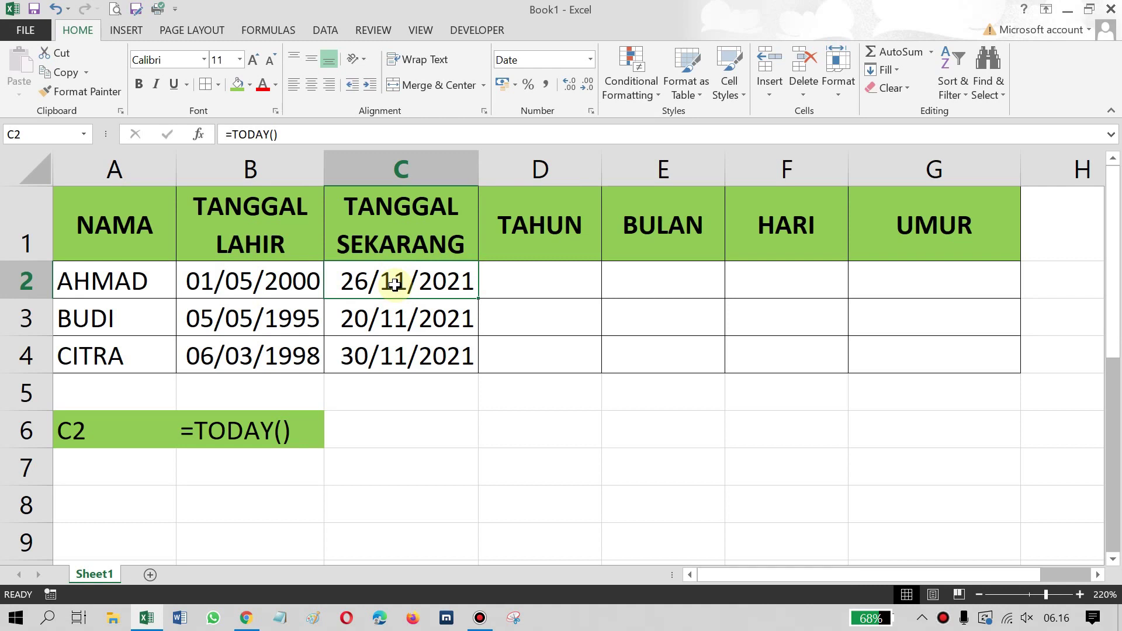
key(Right)
key(Left)
key(Right)
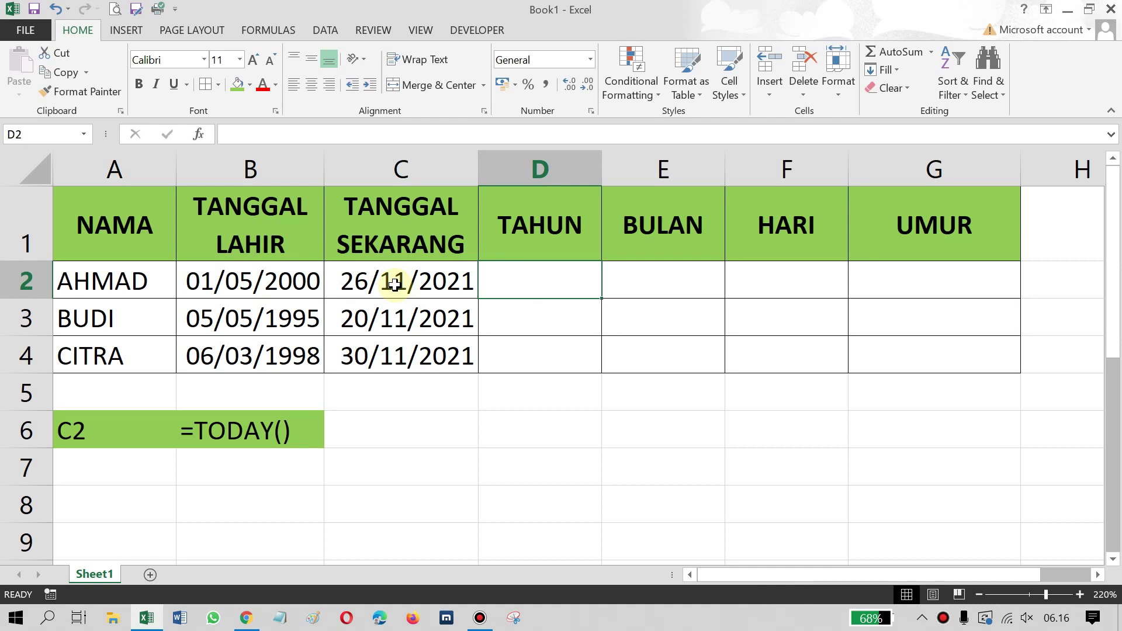
Enter =DATEDIF(B2;C2;"Y") in D2, giving AHMAD's age as 21 years.
text(=)
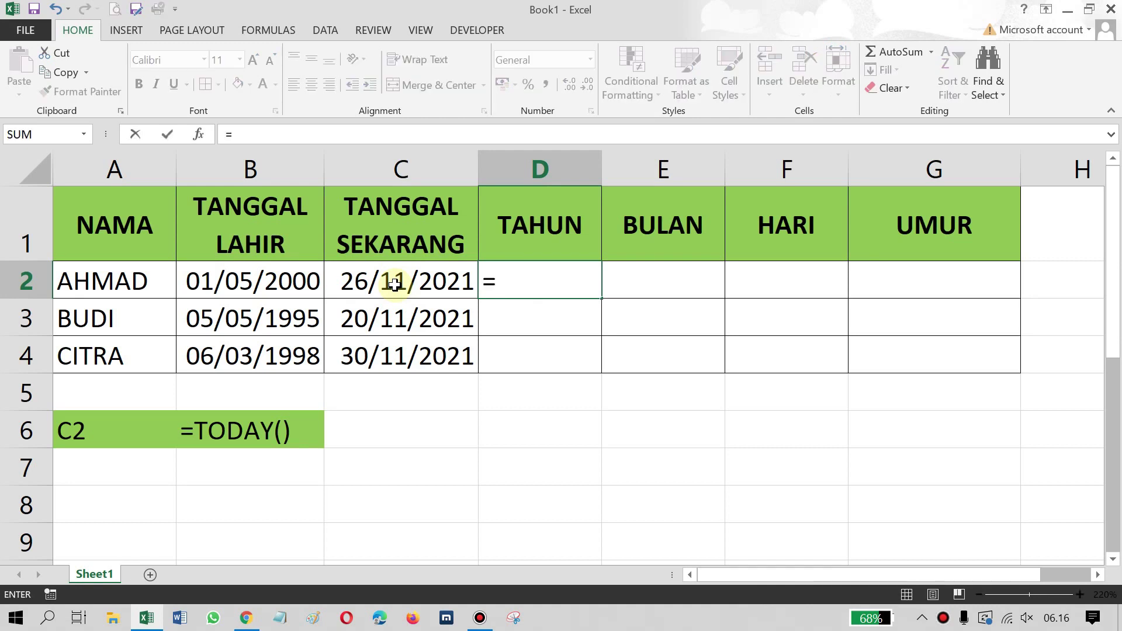
text(DATE)
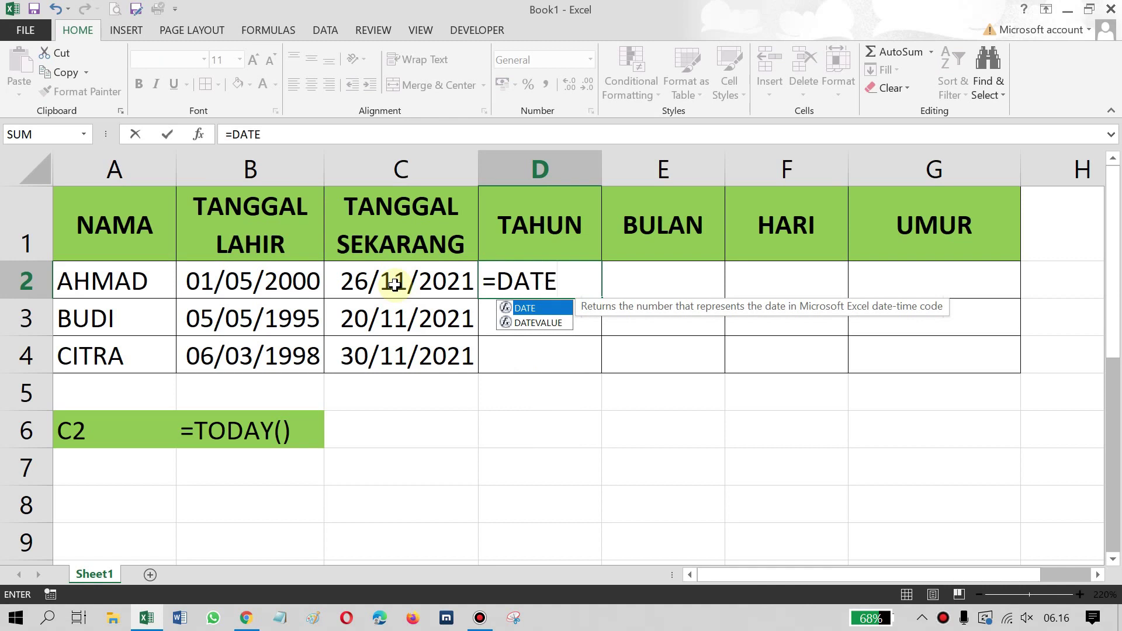
text(DI)
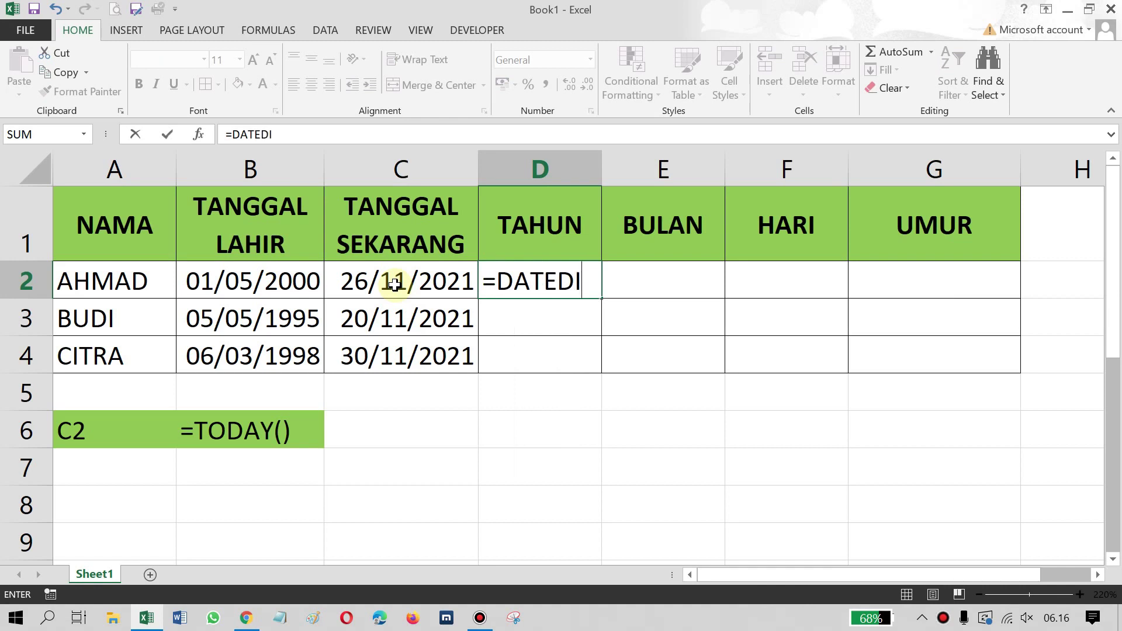
key(BackSpace)
text(DI)
key(BackSpace)
key(BackSpace)
text(IF)
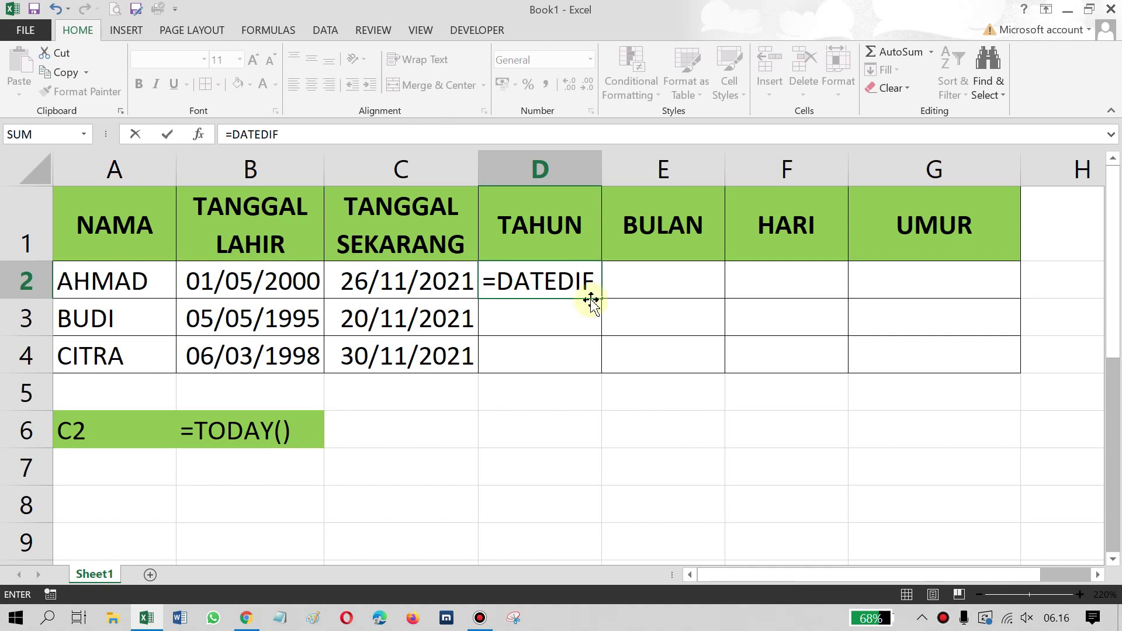
text(()
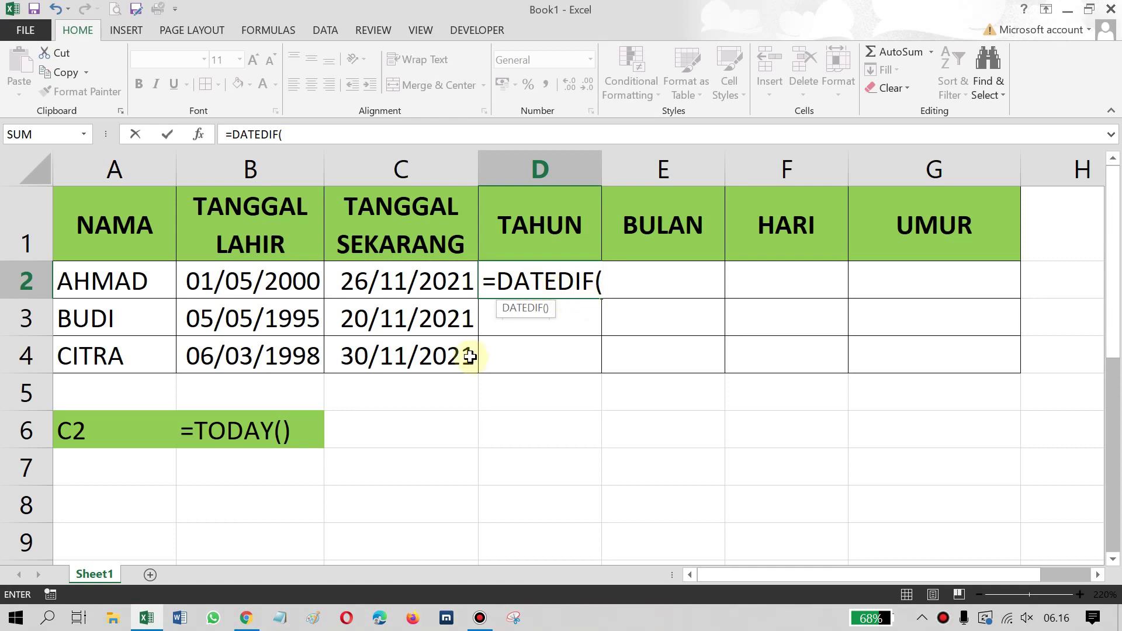
click(273, 282)
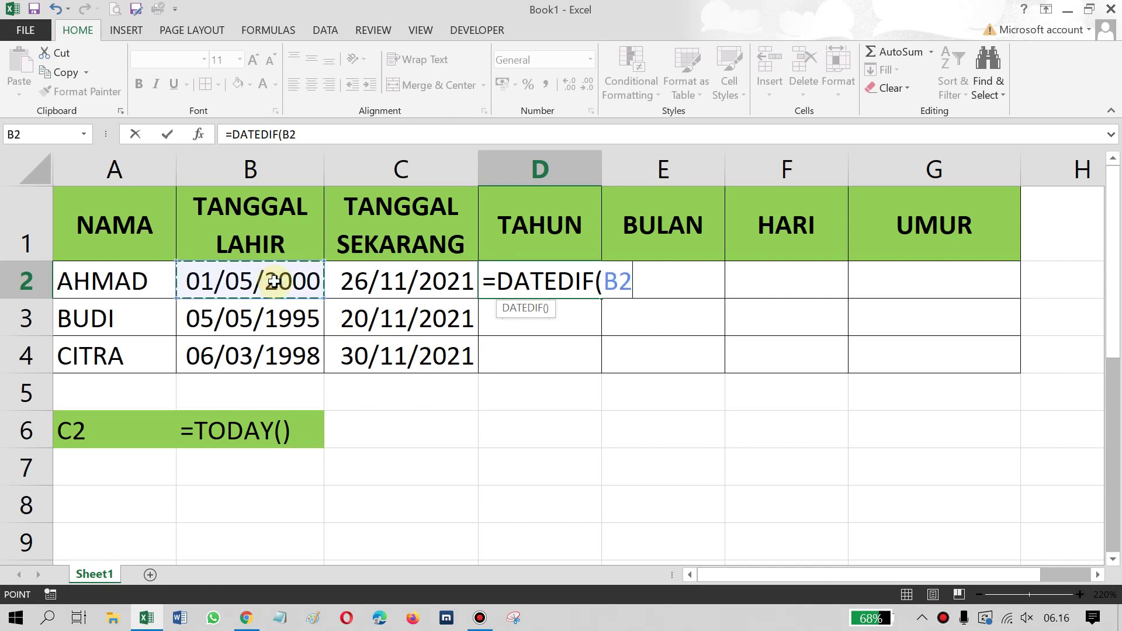
text(;)
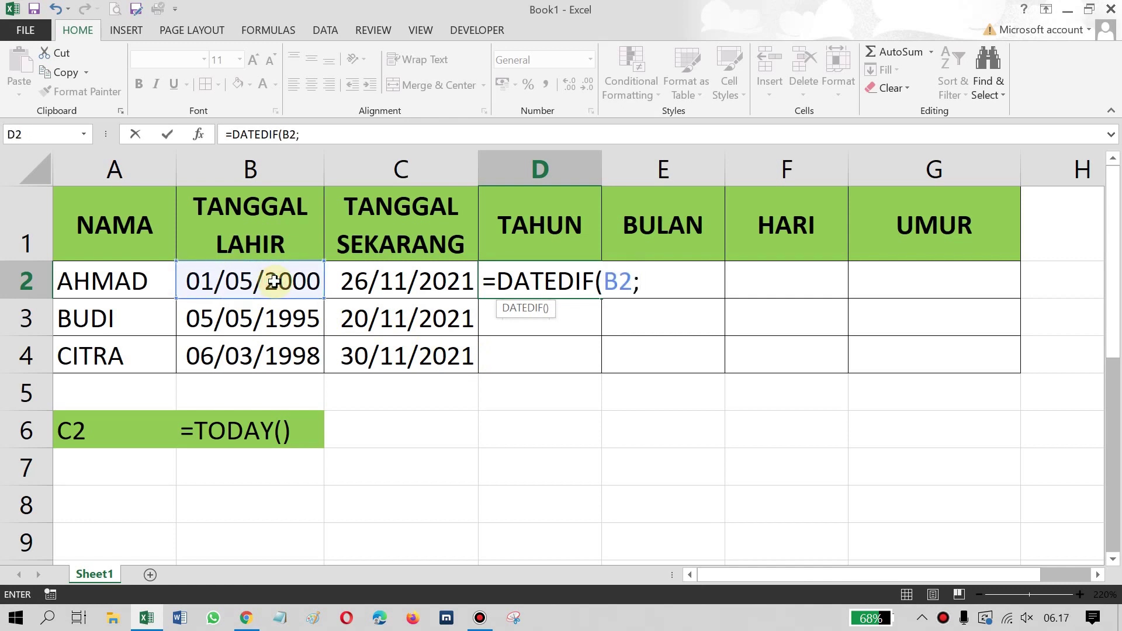
click(412, 281)
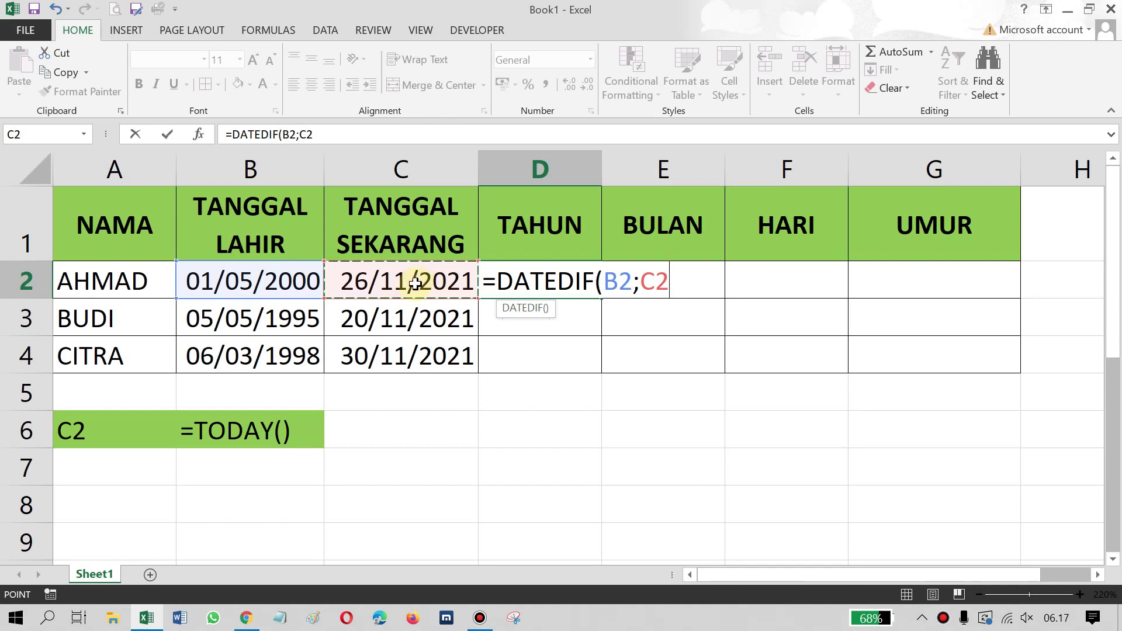
text(;)
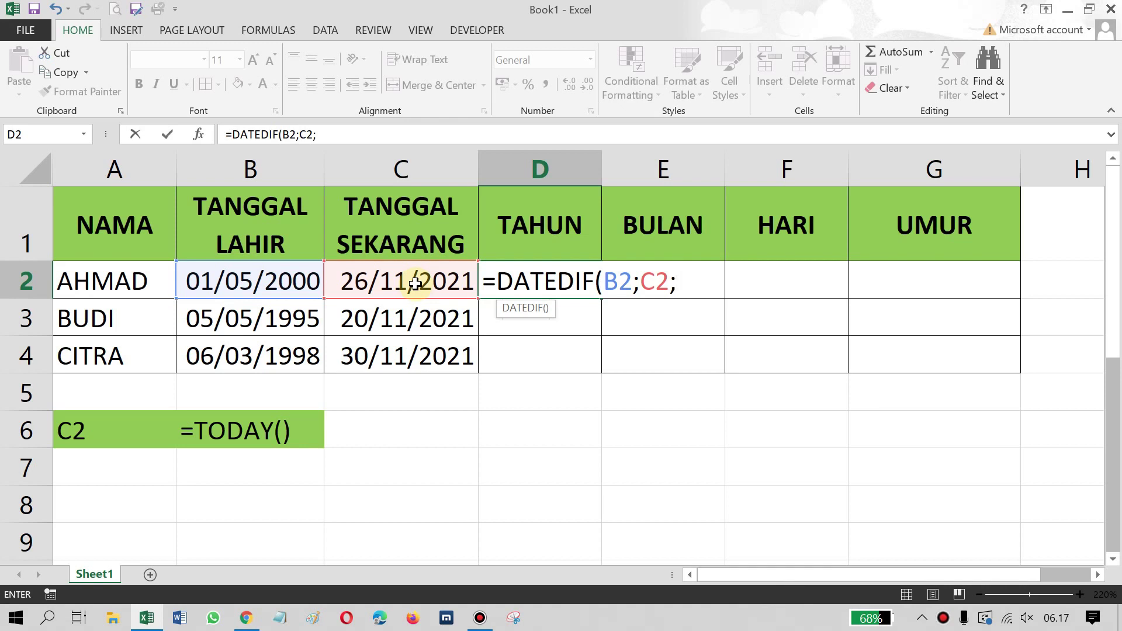
text("Y)
text(")
text())
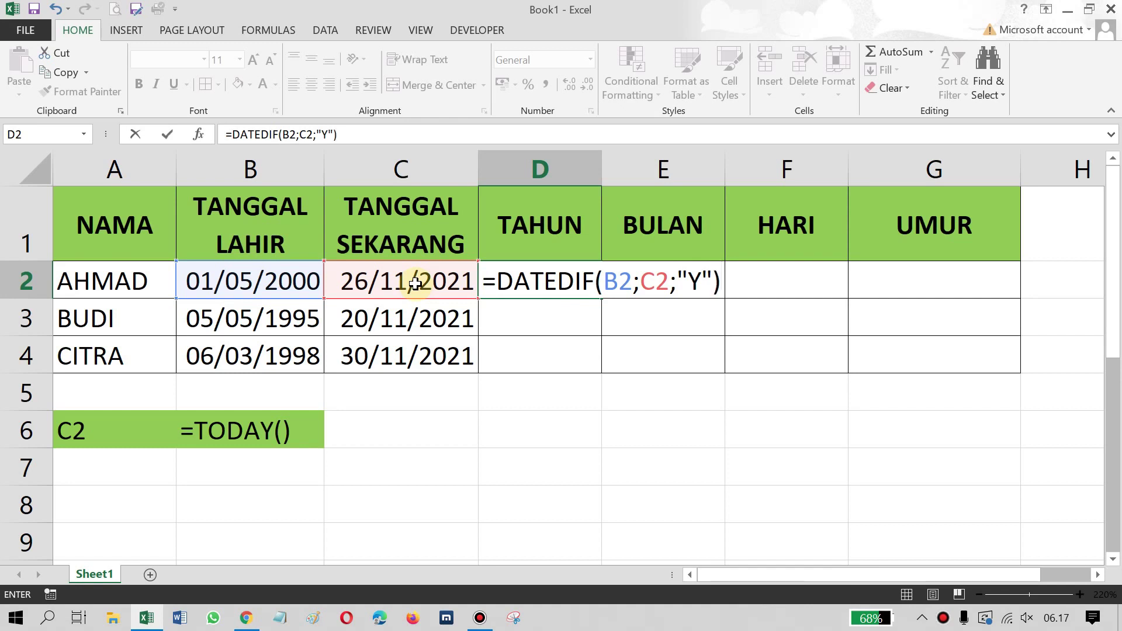
key(Return)
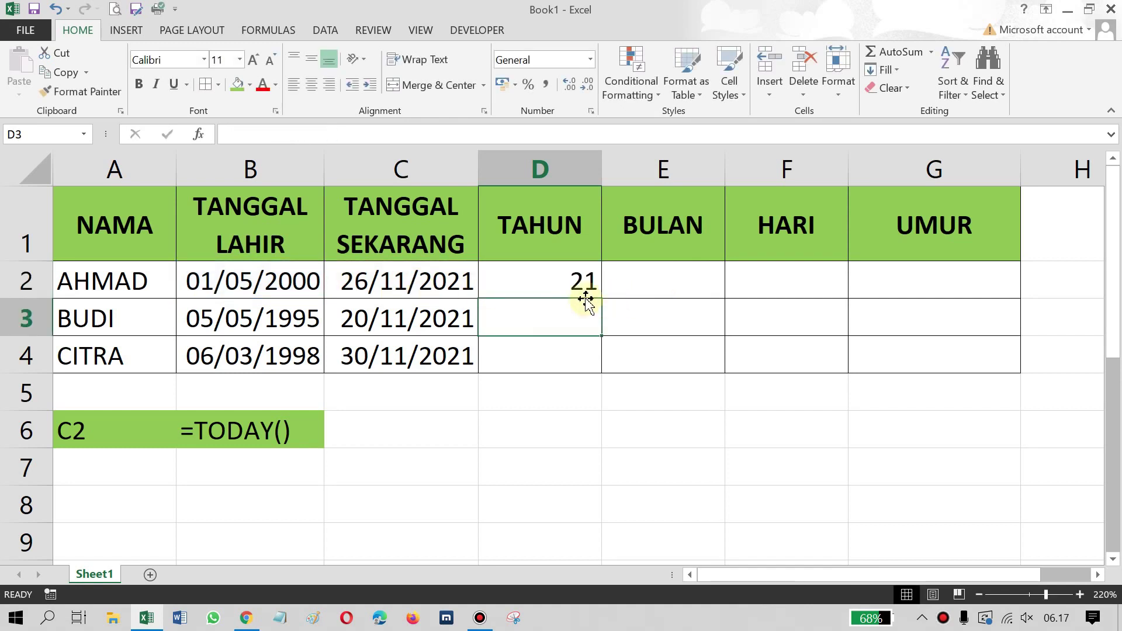
Centre the values in the result cells D2 to G4.
click(555, 278)
drag(556, 281, 1002, 350)
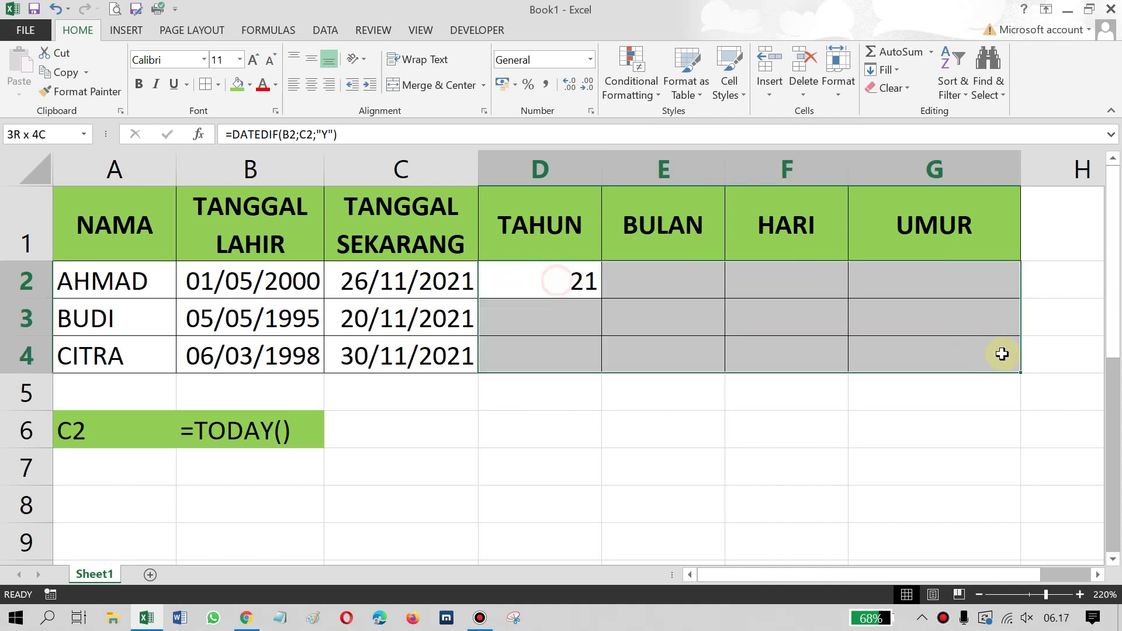
click(311, 85)
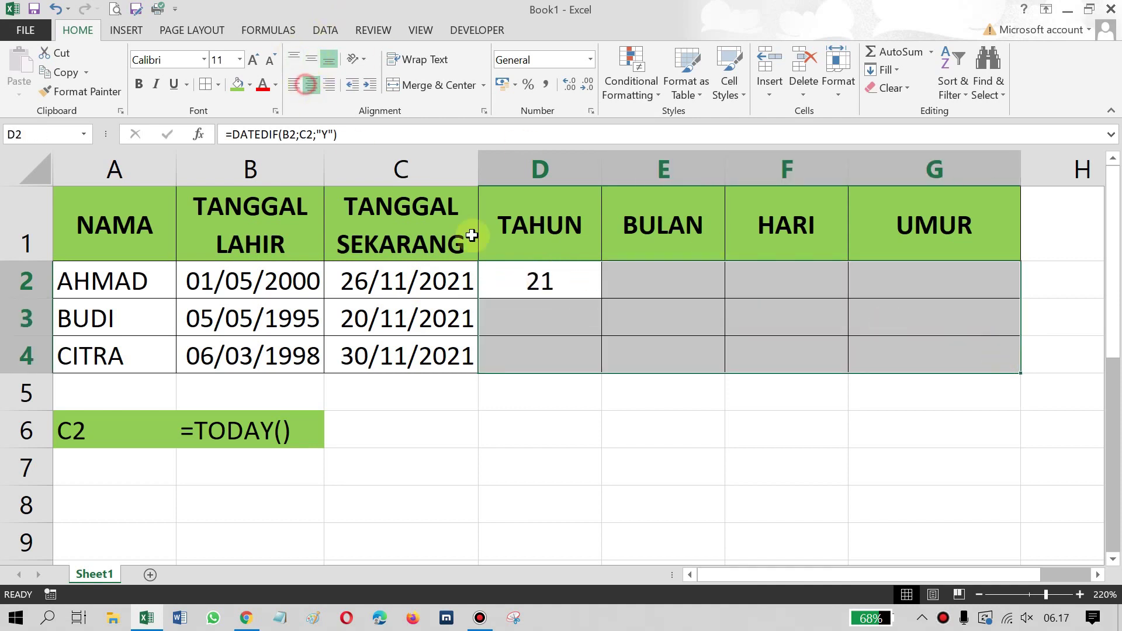
click(577, 288)
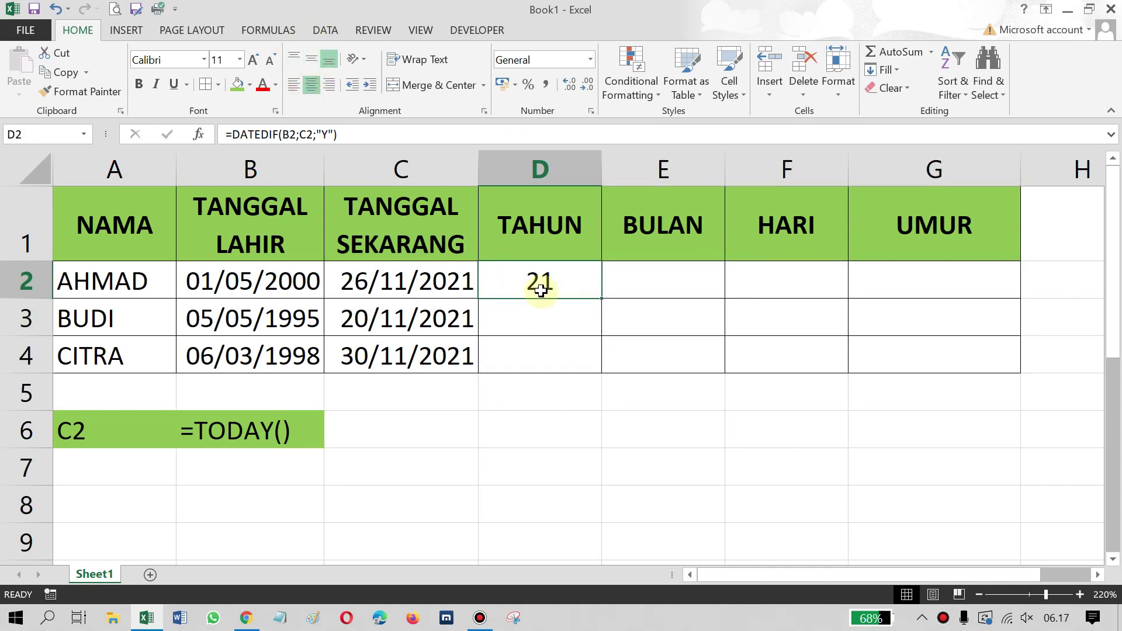
click(87, 461)
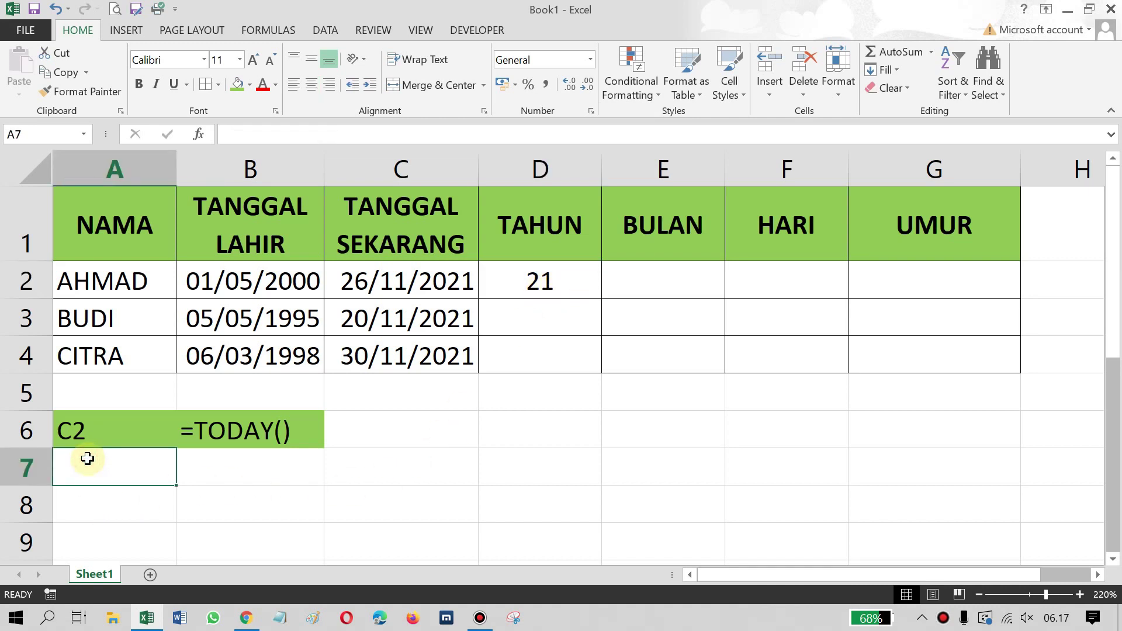
Write D2 in A7 and the text '=DATEDIF(B2;C2;"Y") in B7, then compare it with D2's formula.
text(D)
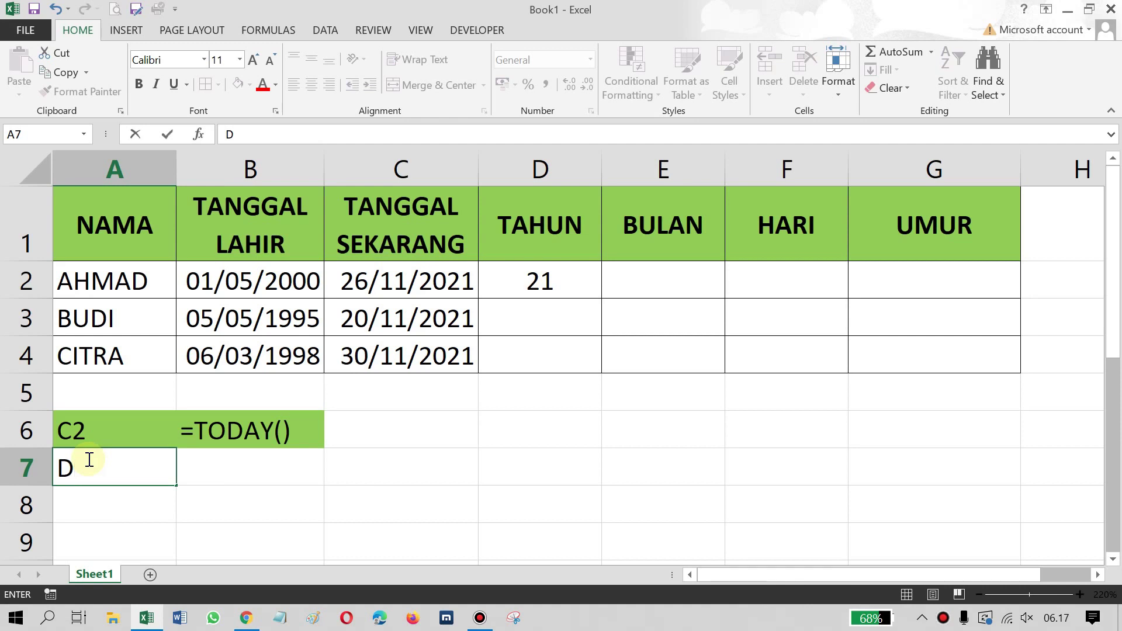
text(2)
key(Tab)
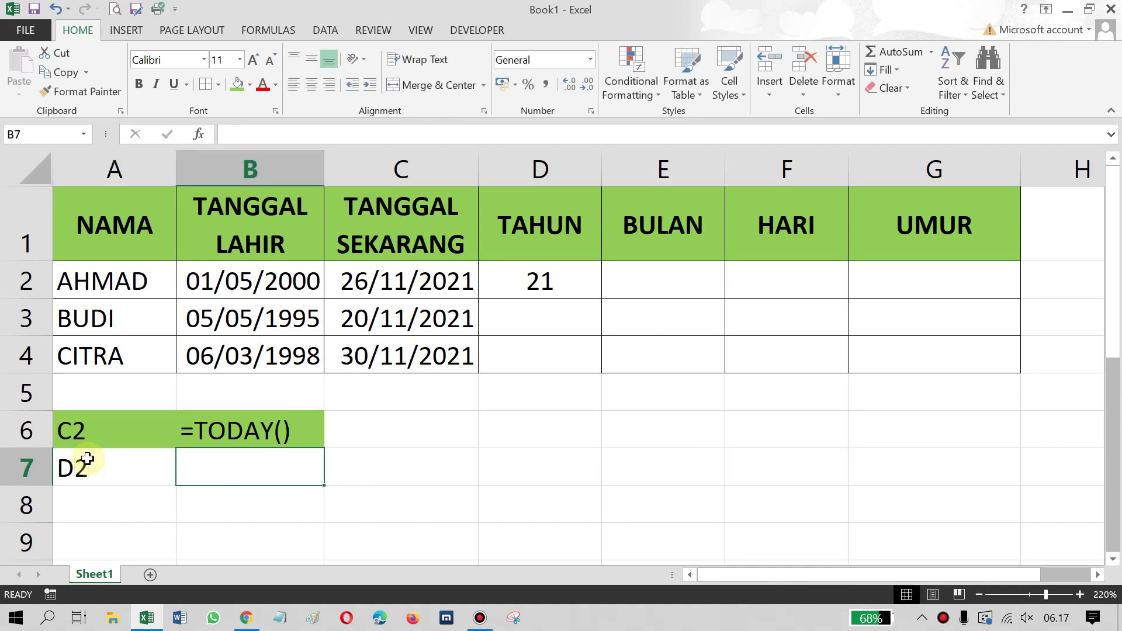
text('=)
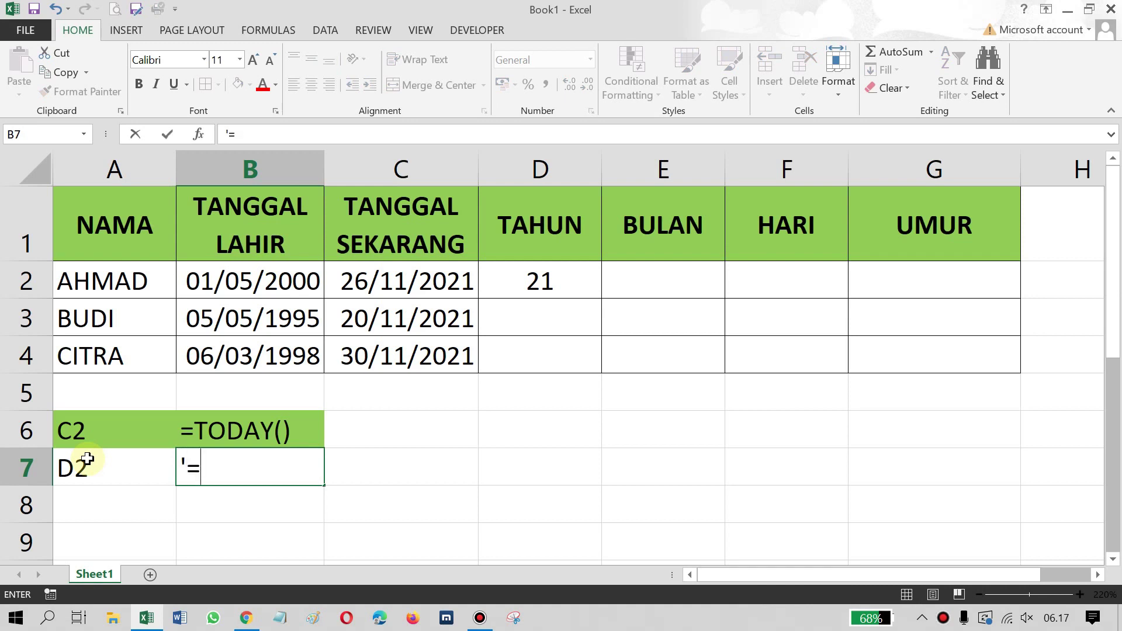
text(DATE)
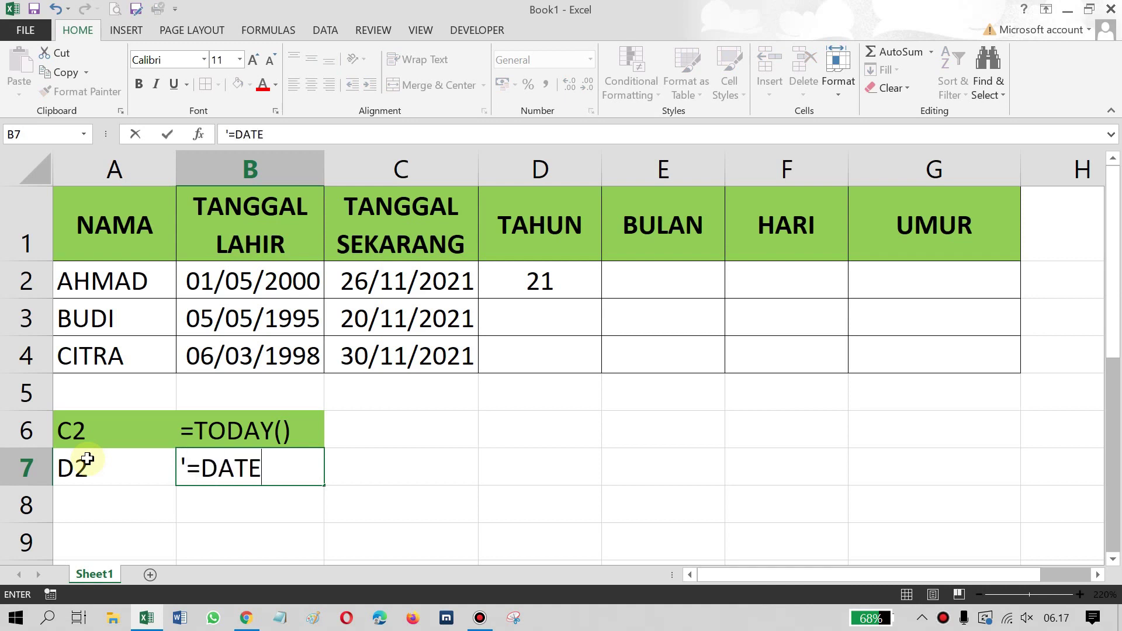
text(DIF)
text(()
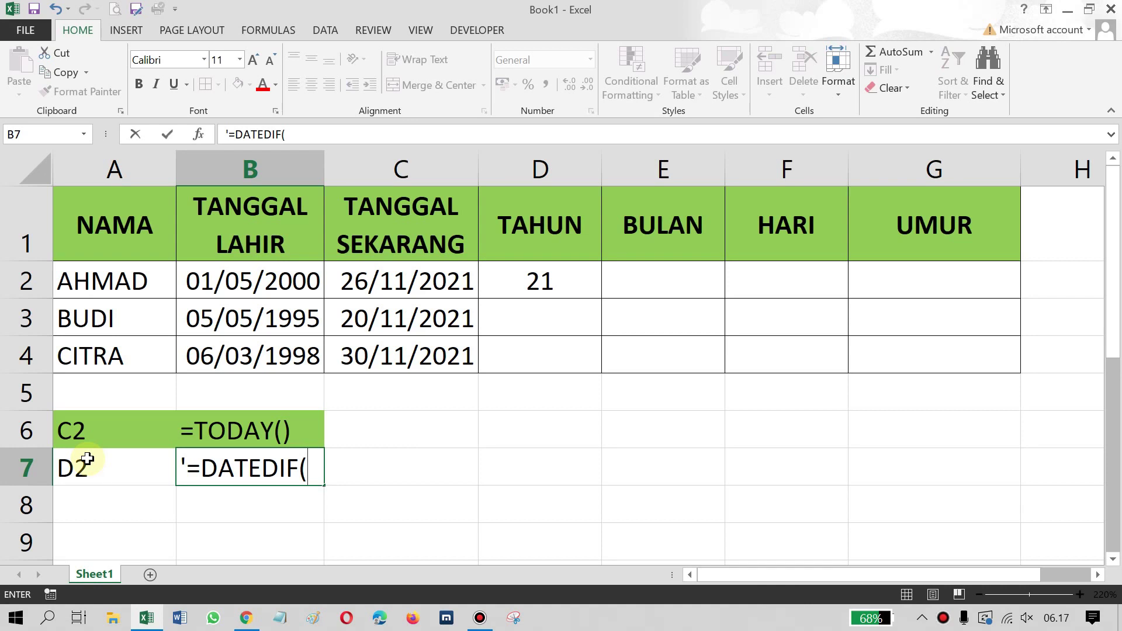
text(B2)
text(;B)
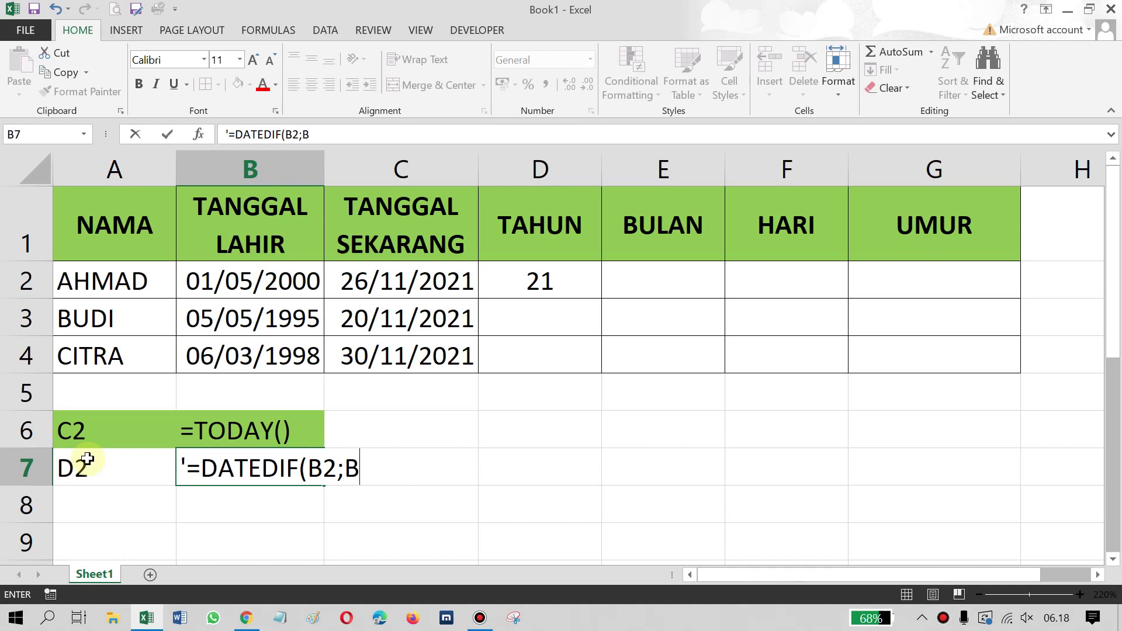
key(BackSpace)
text(C2)
text(;)
text(")
text(Y)
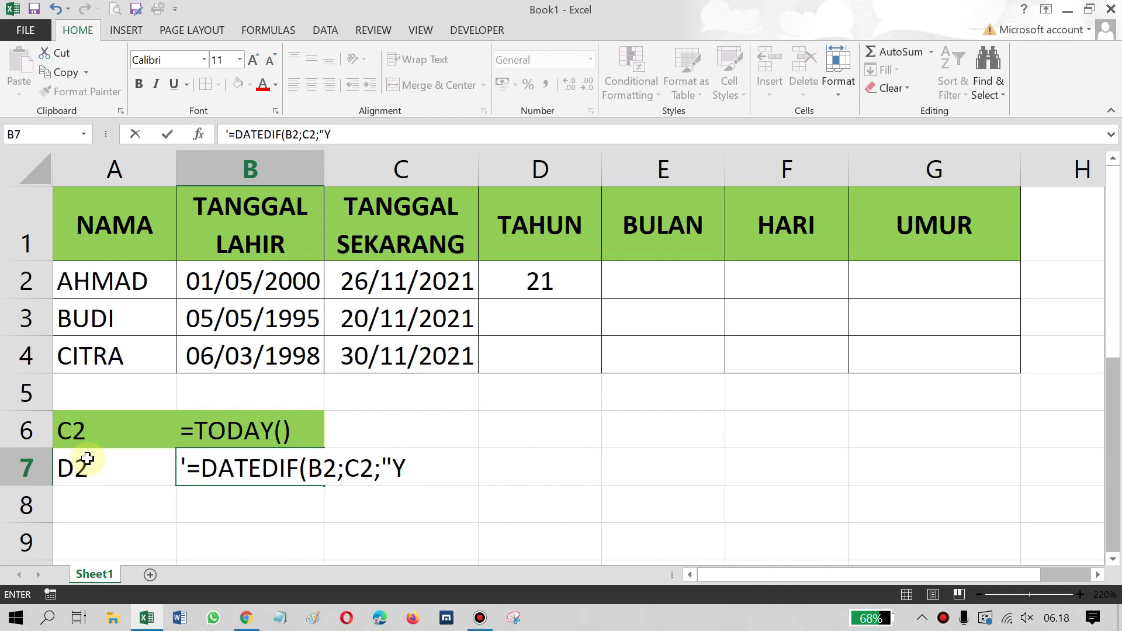
text("))
key(Return)
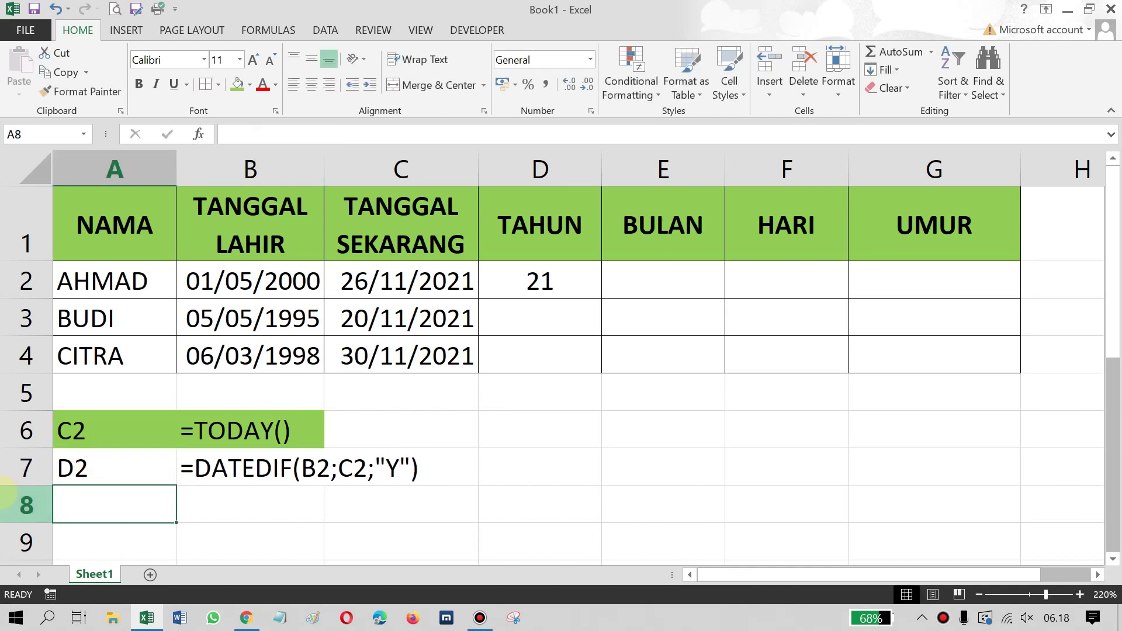
click(538, 280)
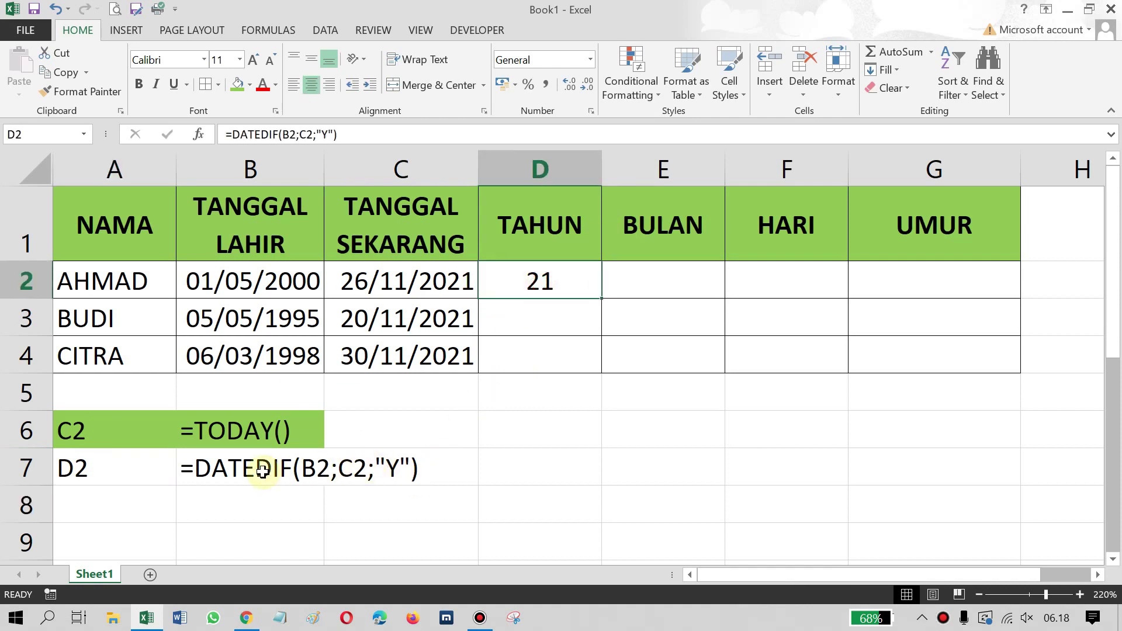
click(282, 471)
Apply the green fill to the note range A6:C7.
drag(95, 427, 414, 467)
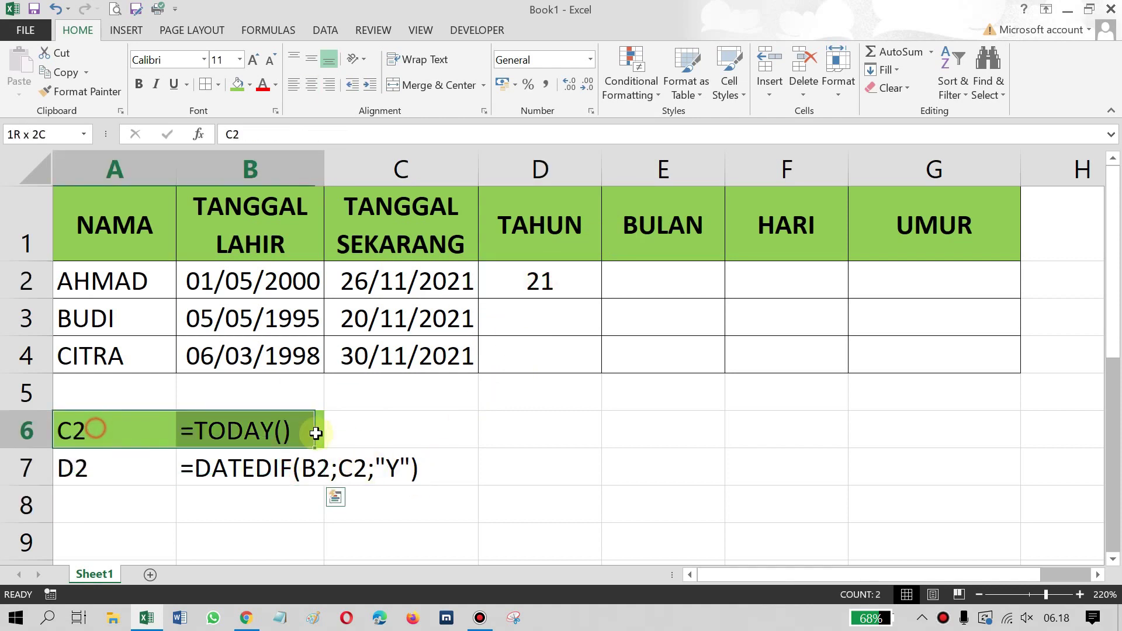
click(235, 87)
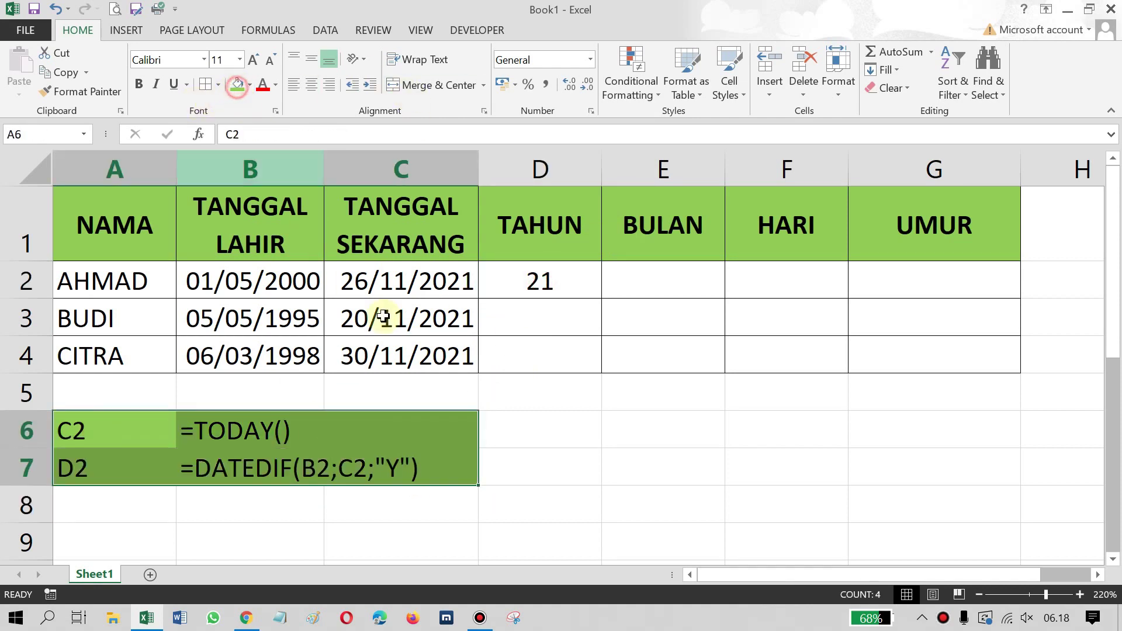
click(454, 436)
click(667, 282)
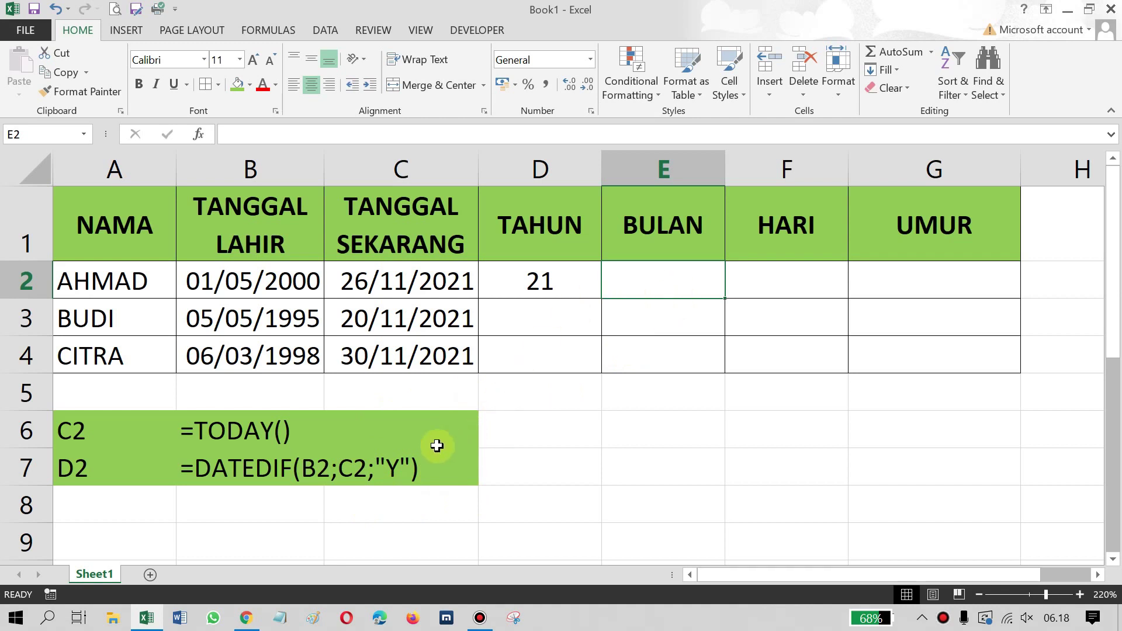
click(153, 498)
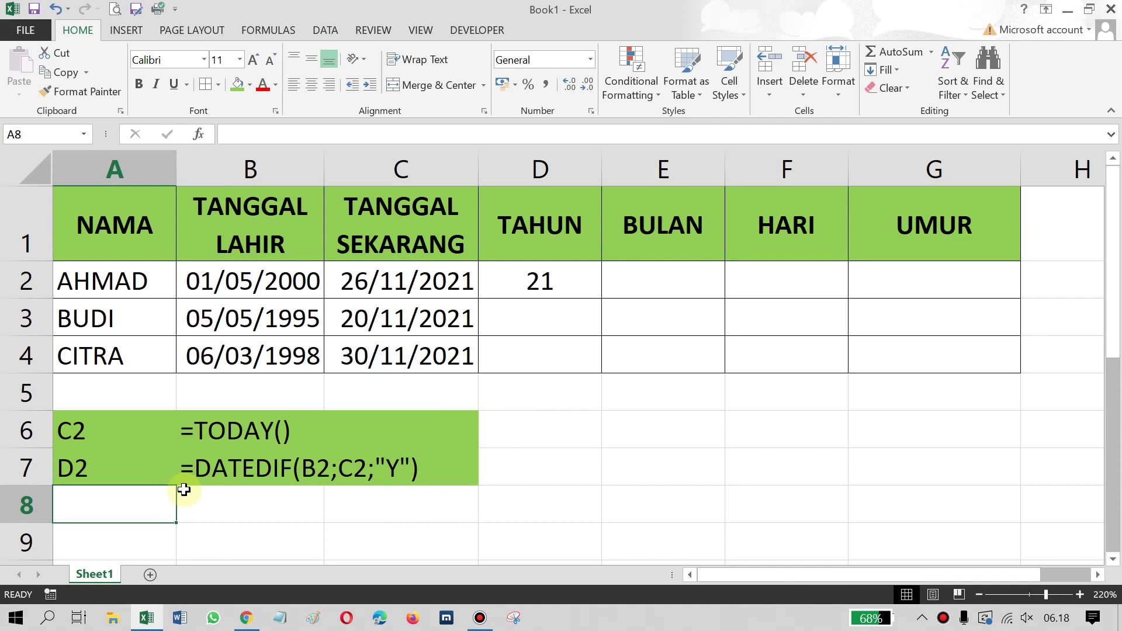
Label A8 as E2 and type the text =DATEDIF(B2;C2;"M") in B8.
text(E)
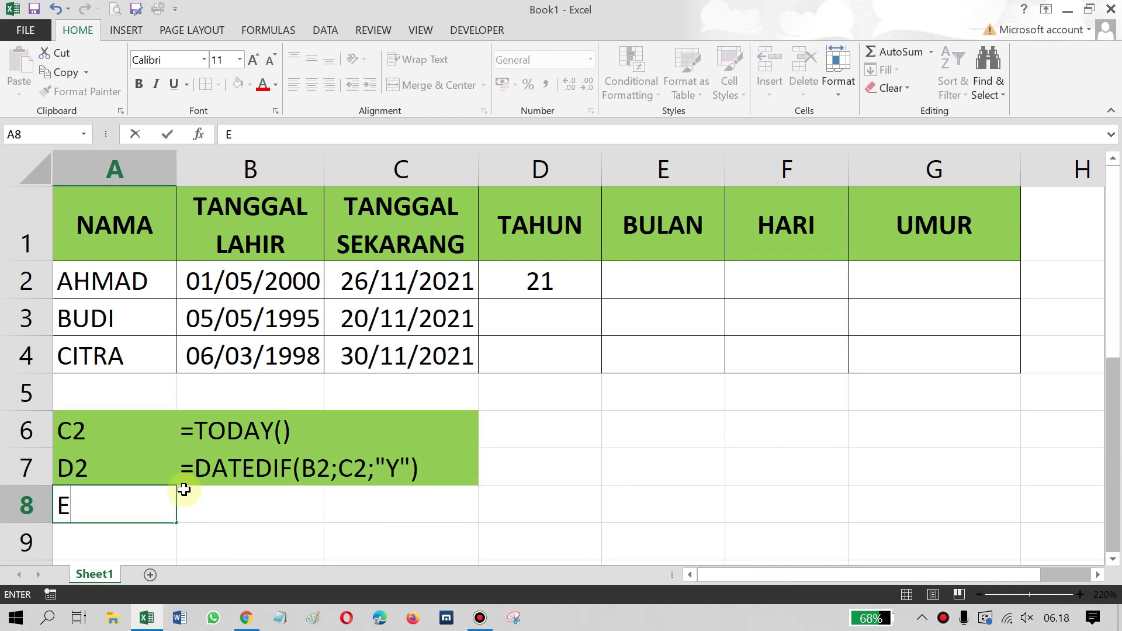
text(2)
click(184, 490)
text(=)
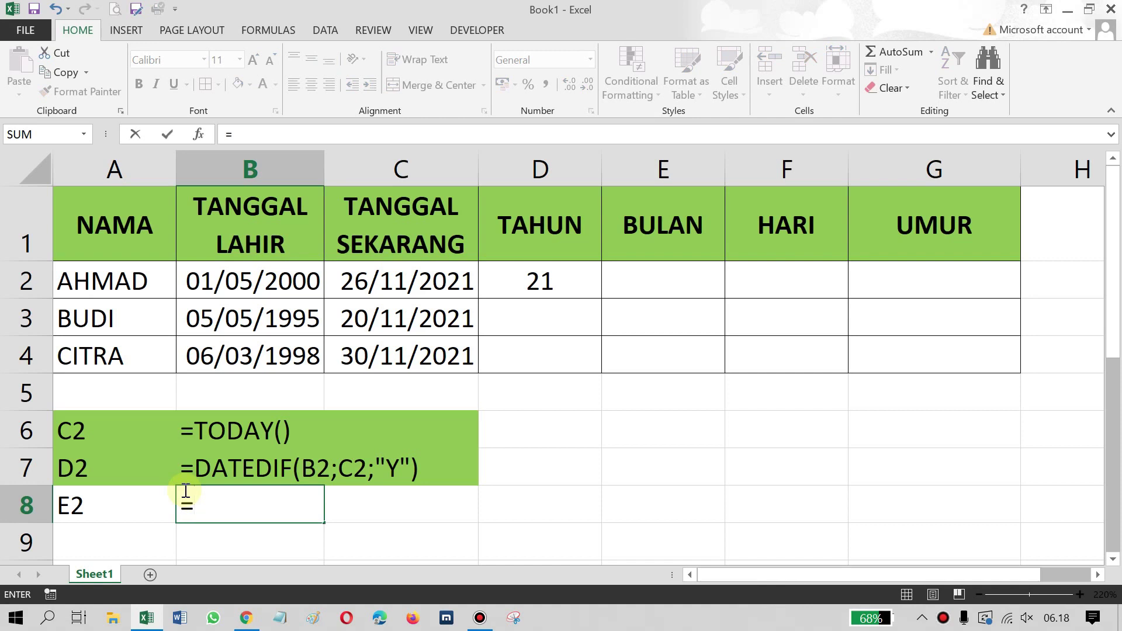
key(BackSpace)
text(')
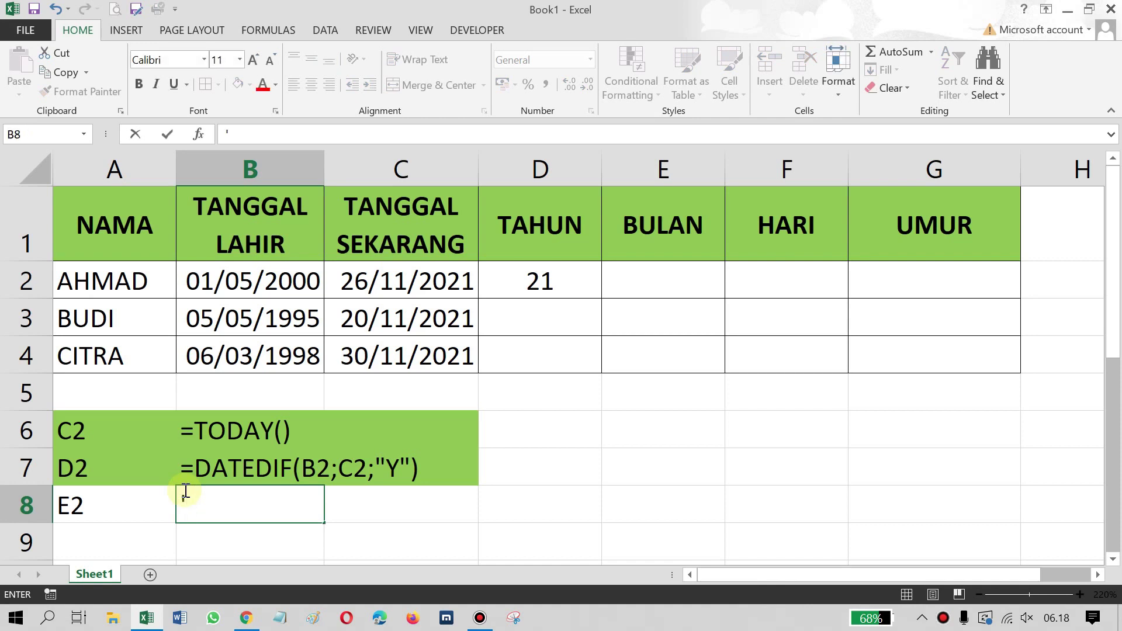
text(=DARE)
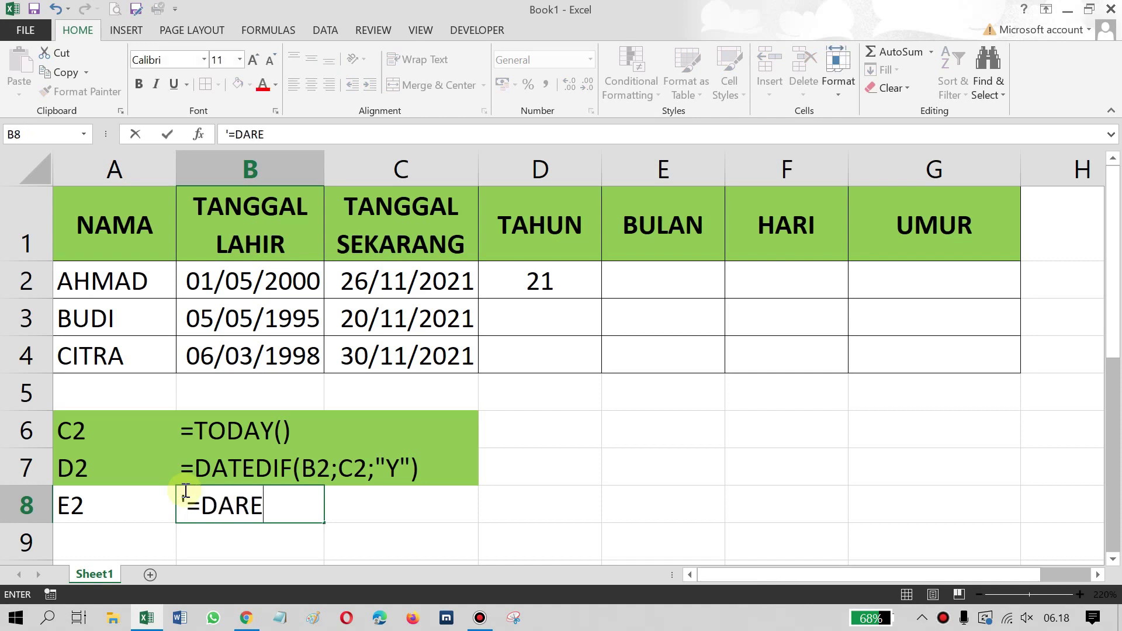
key(BackSpace)
key(BackSpace)
text(TEDIF)
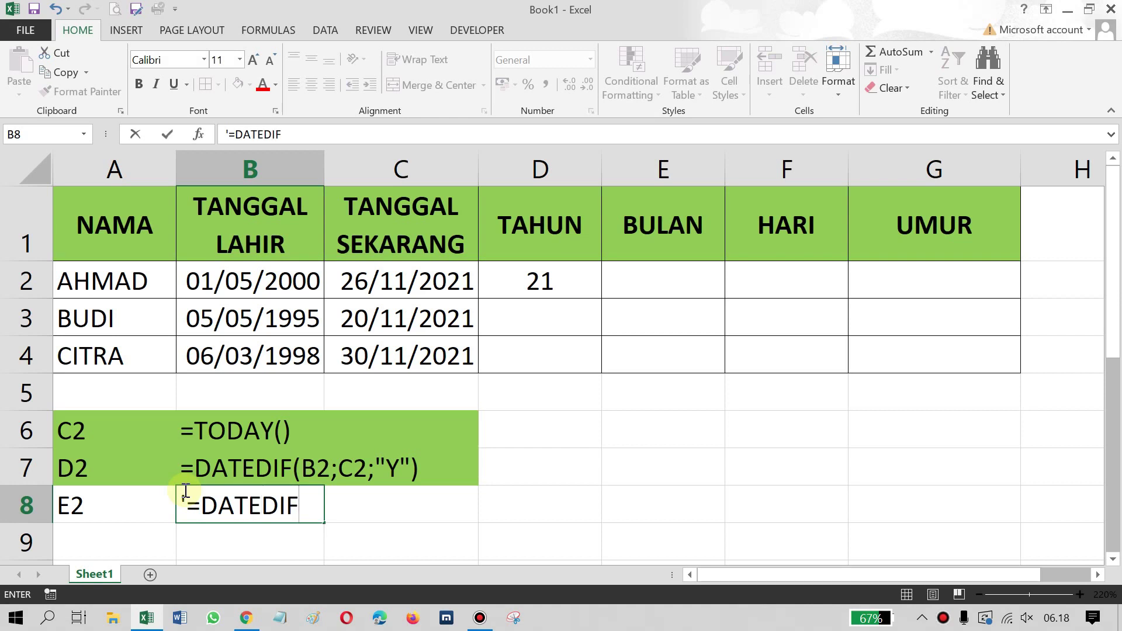
text(()
text(B2;)
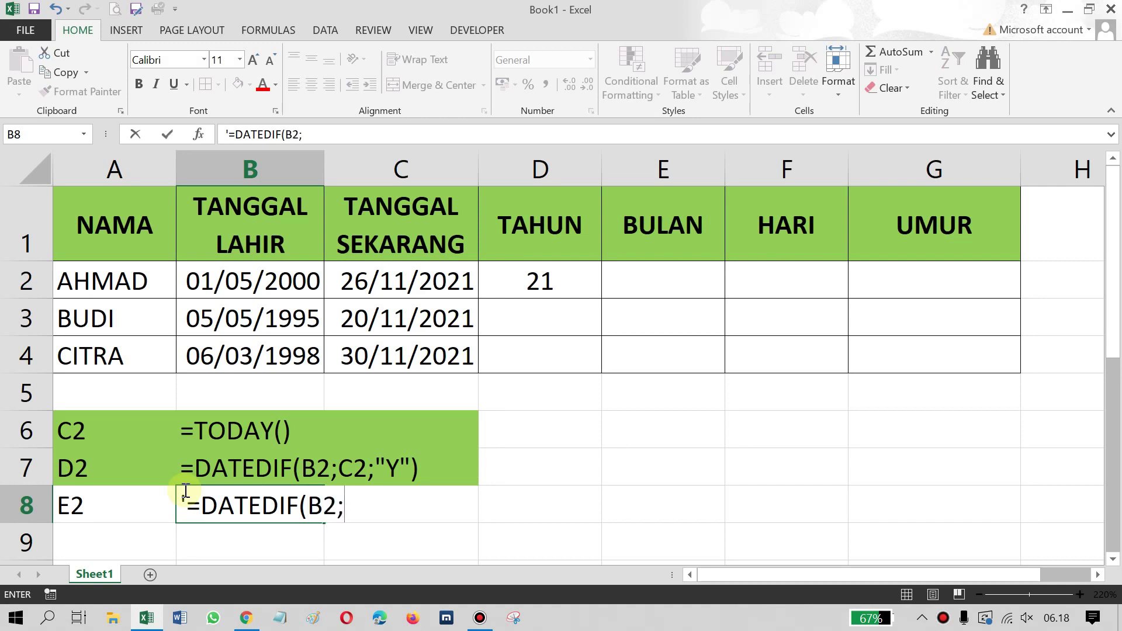
text(C2;")
text(M")
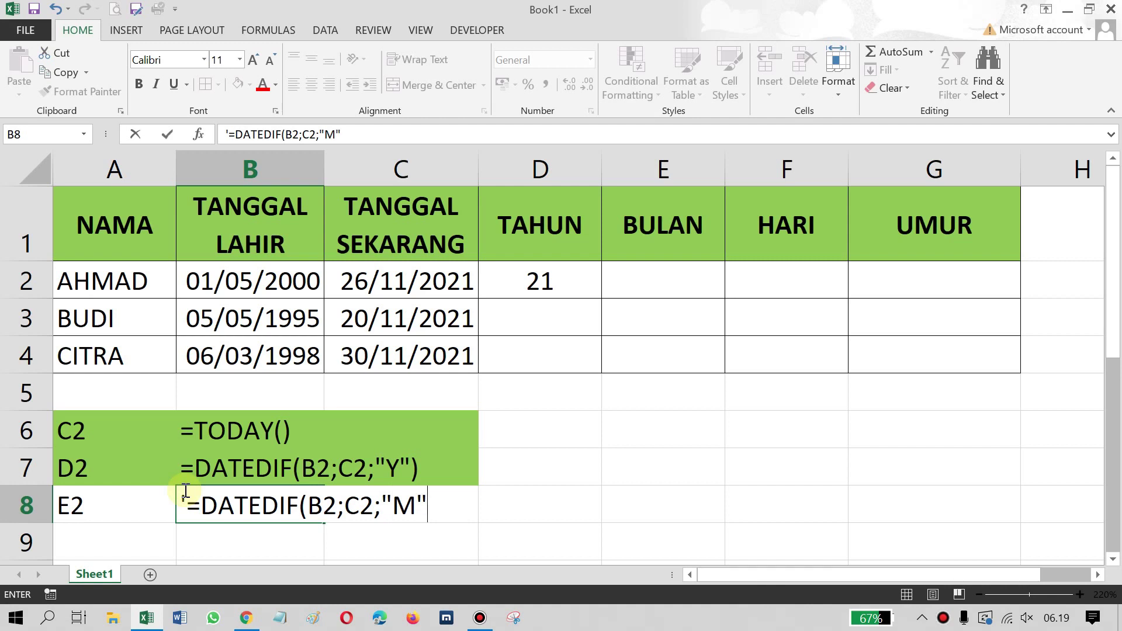
text())
drag(439, 506, 192, 512)
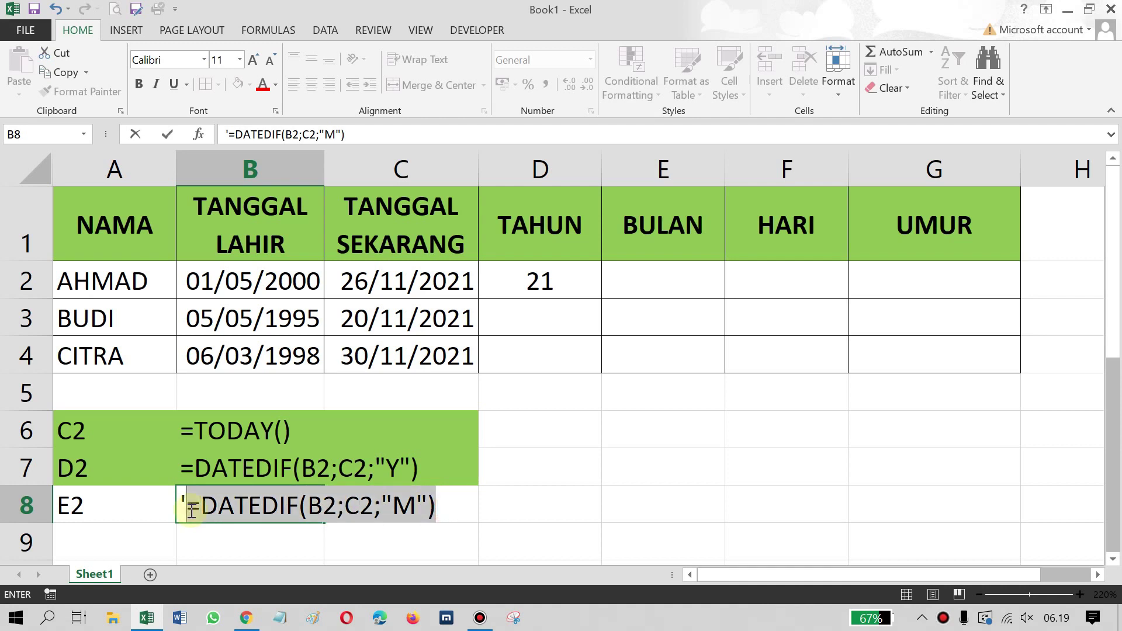
key(Return)
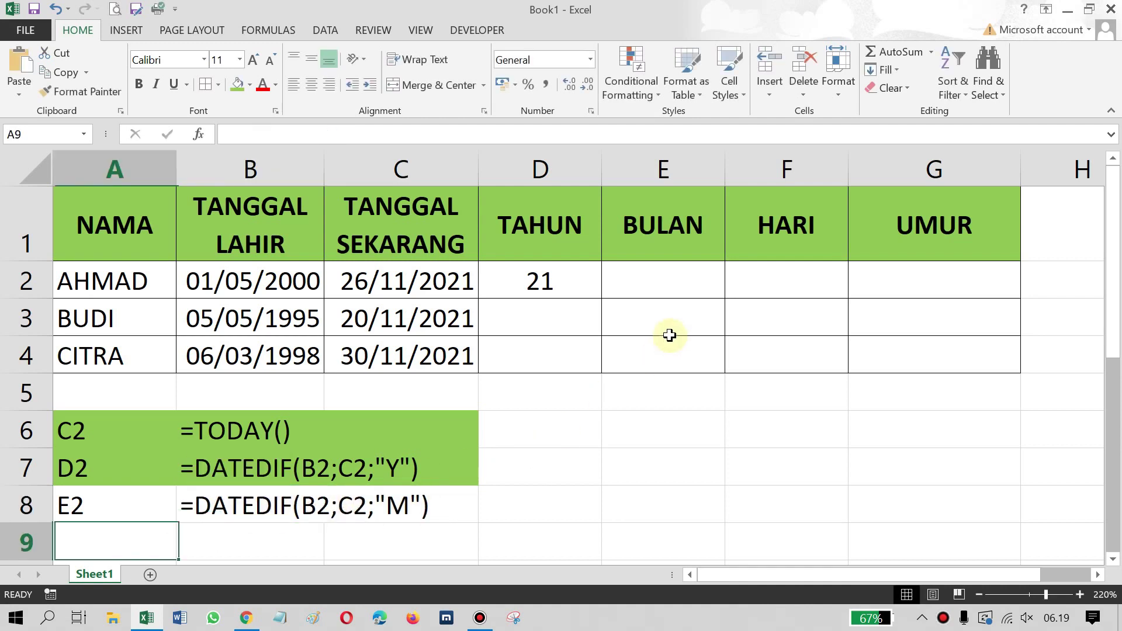
Paste the copied DATEDIF formula into AHMAD's BULAN cell E2.
double_click(664, 282)
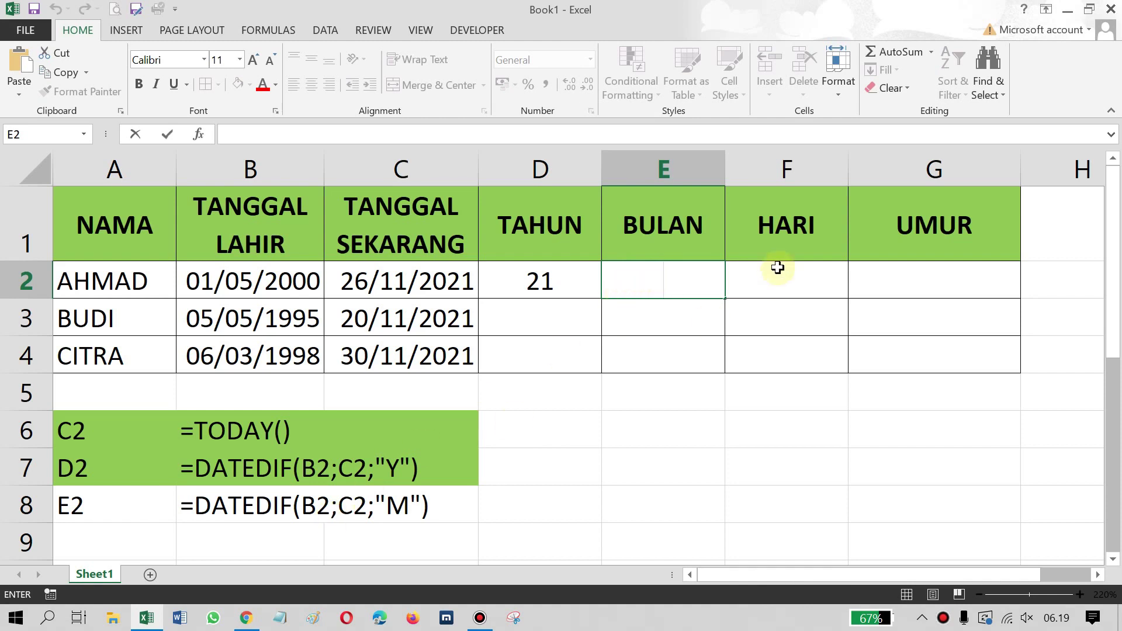
right_click(673, 281)
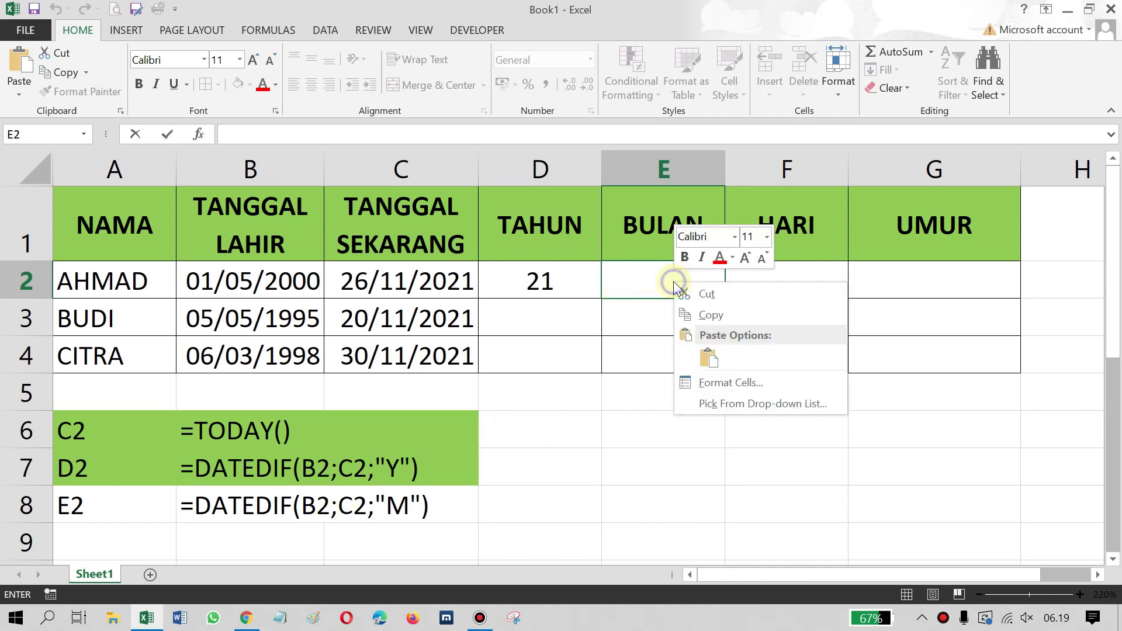
click(703, 359)
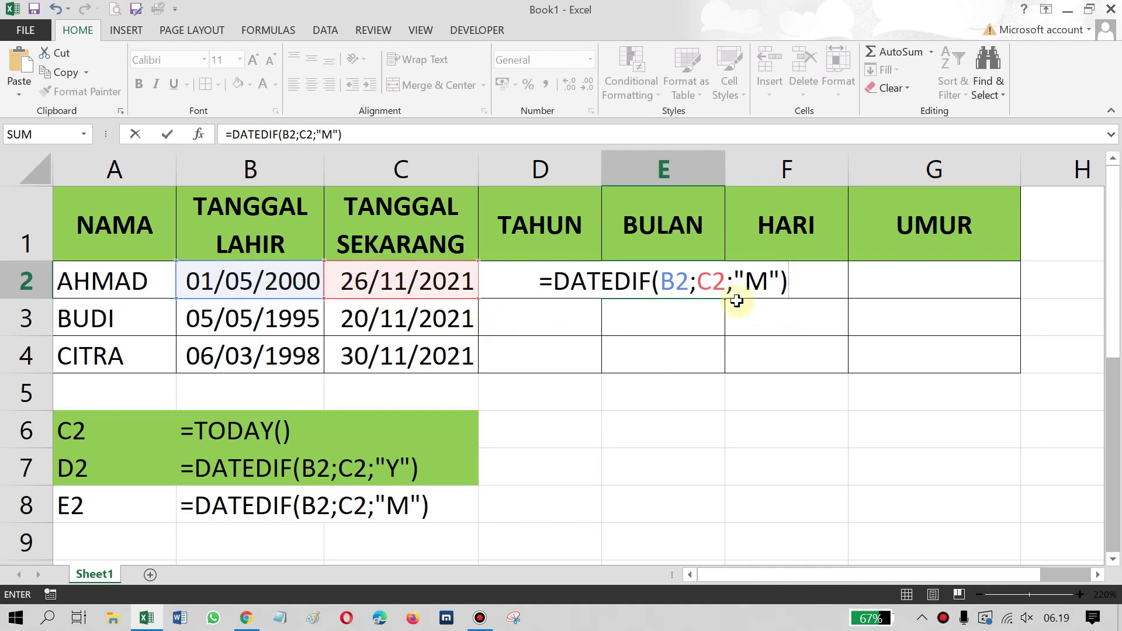
key(Return)
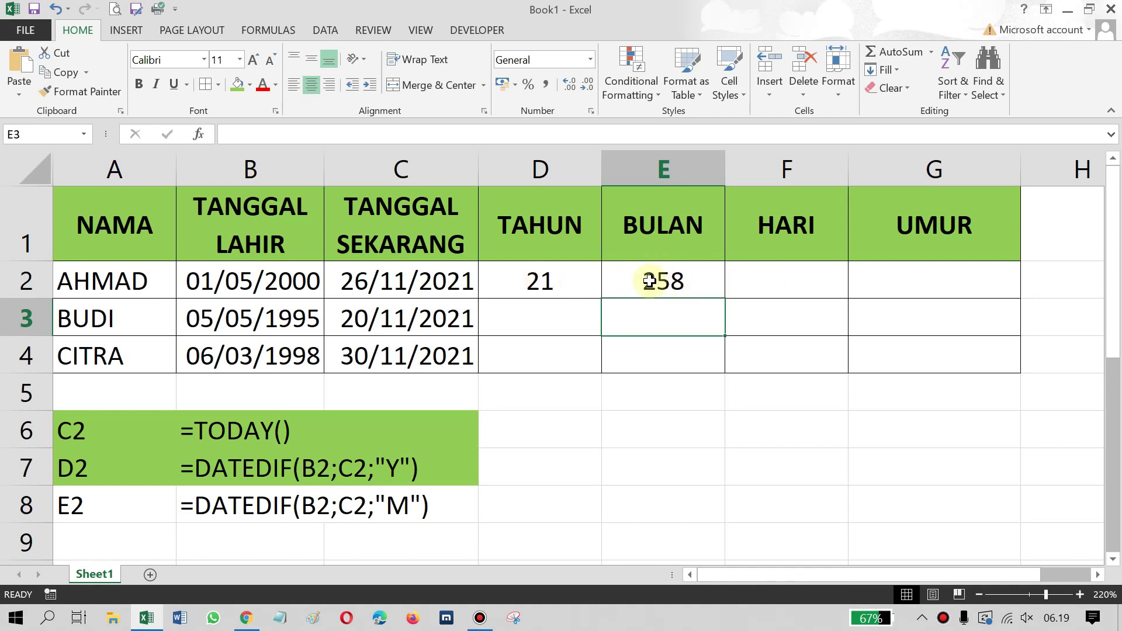
Check B2, C2 and the 258 result, then change E2's unit from "M" to "YM".
click(656, 281)
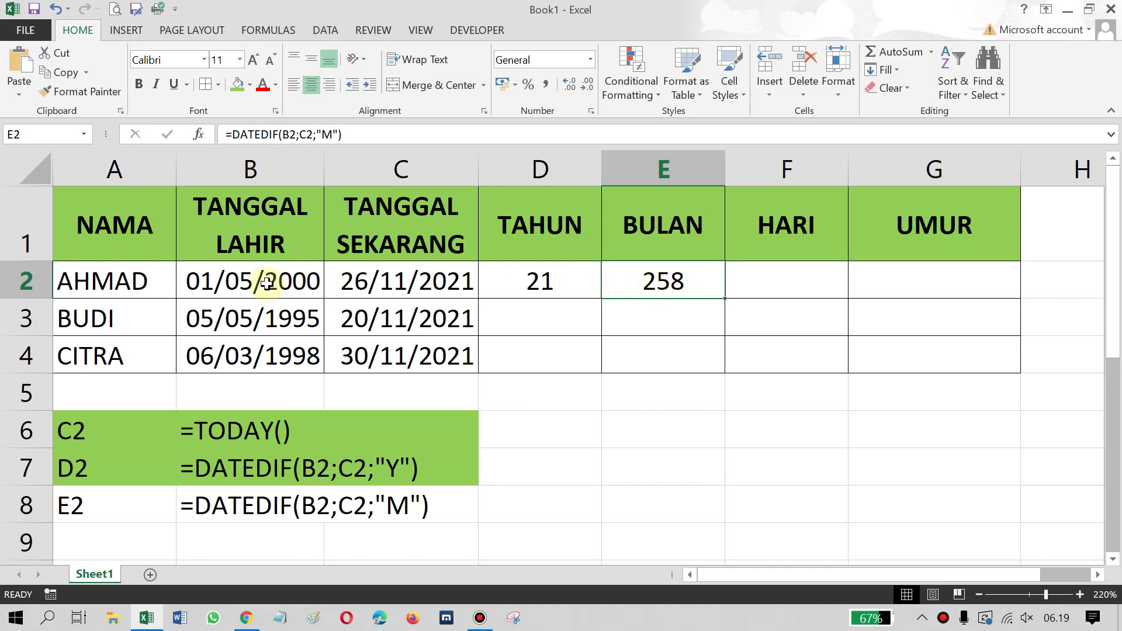
click(290, 285)
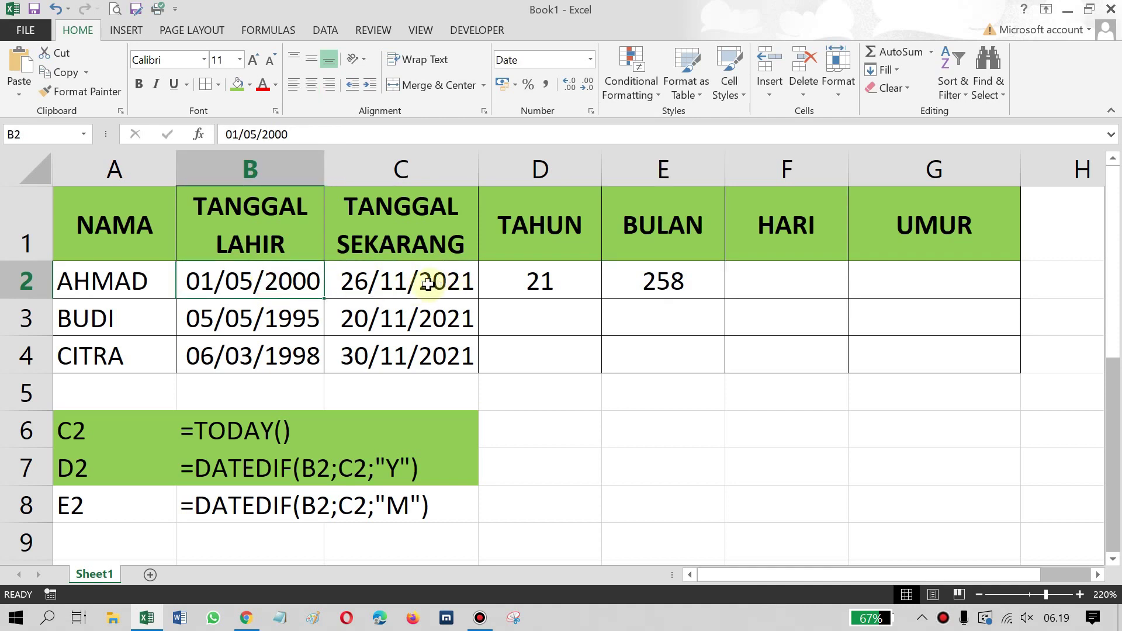
click(398, 283)
click(649, 291)
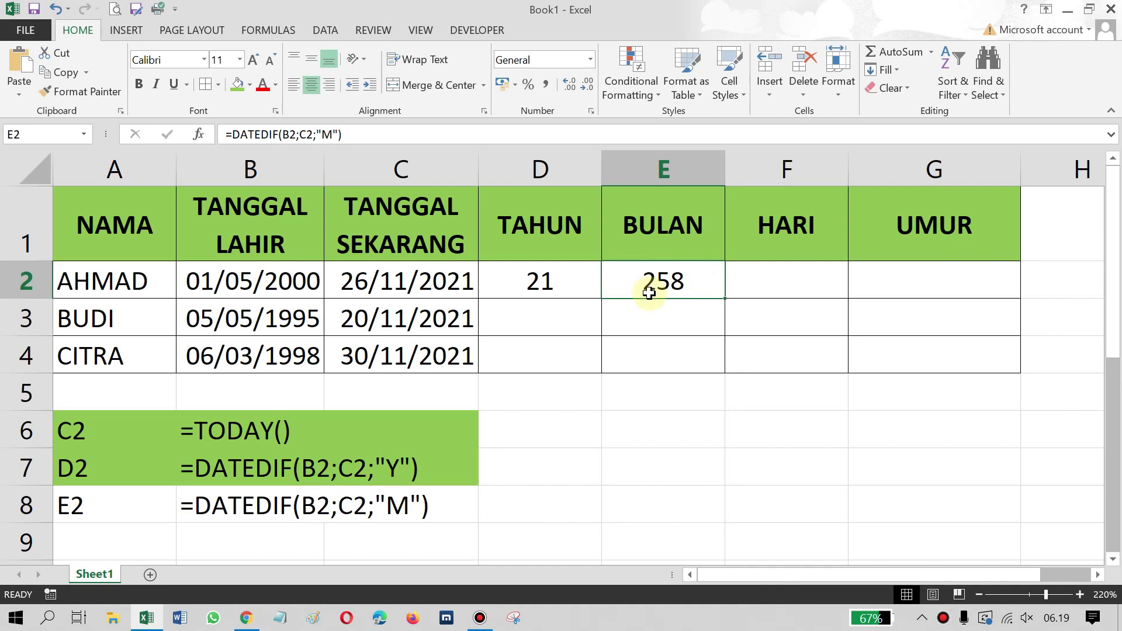
double_click(649, 281)
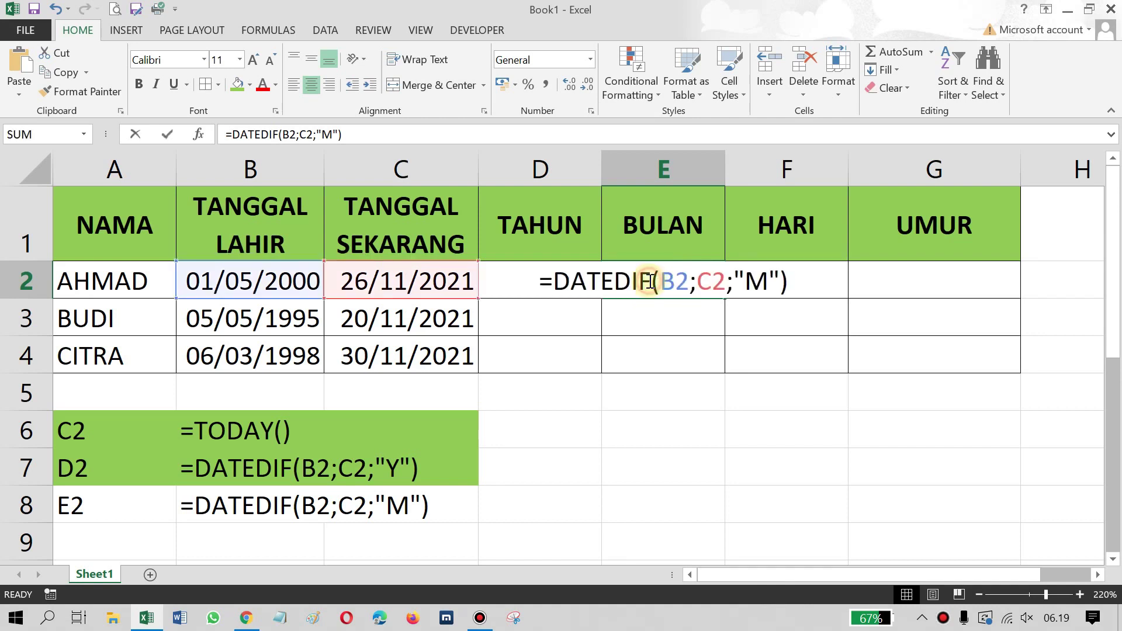
click(741, 277)
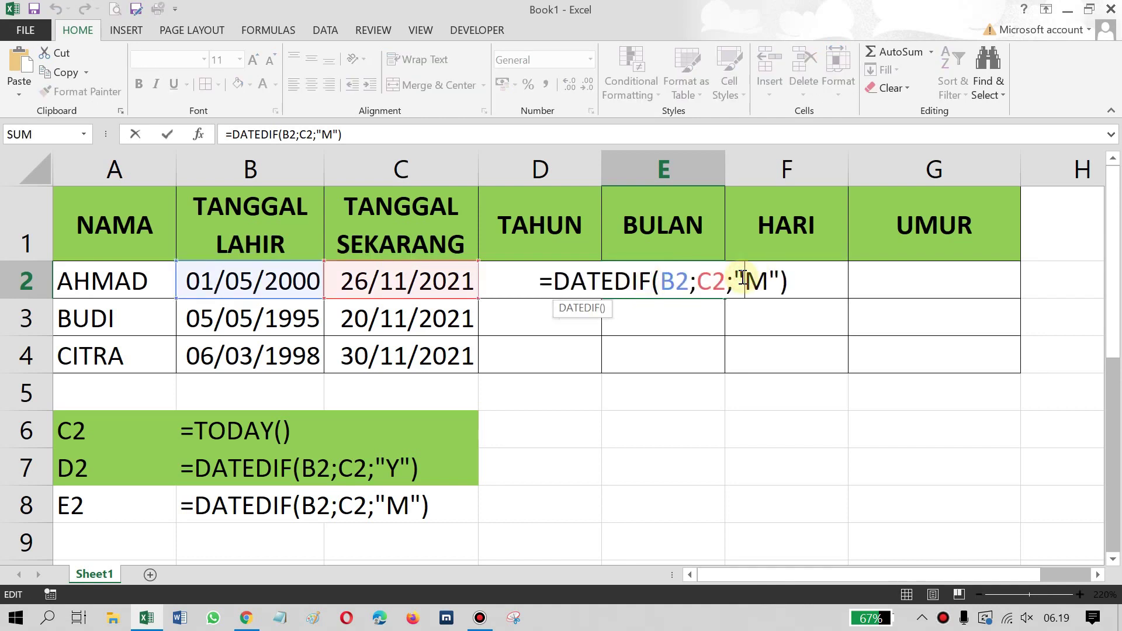
text(Y)
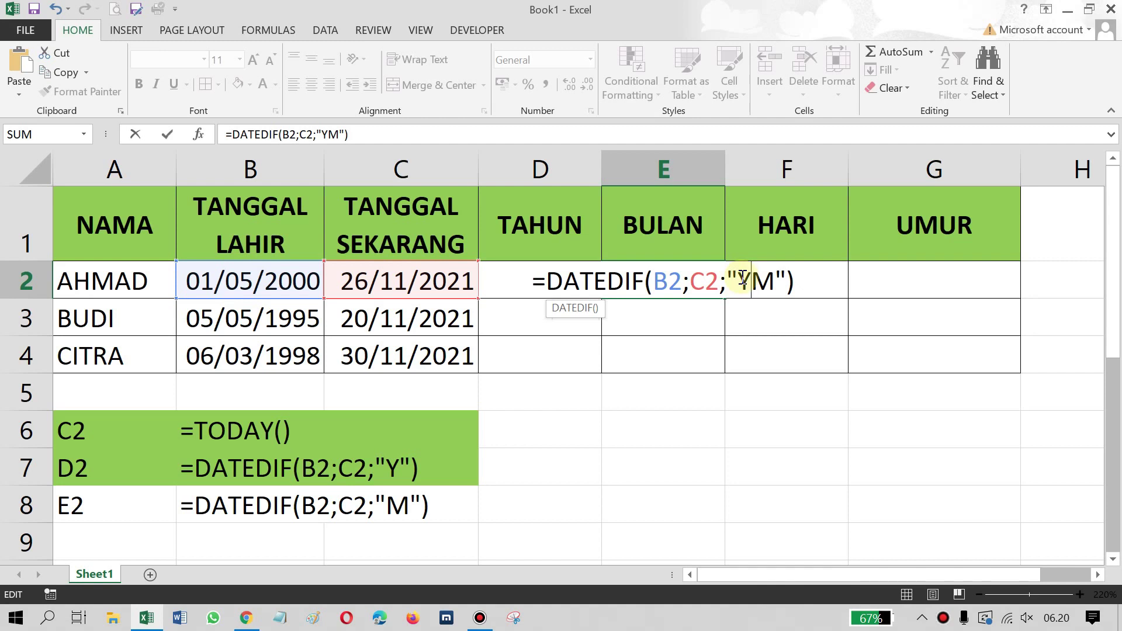
key(Return)
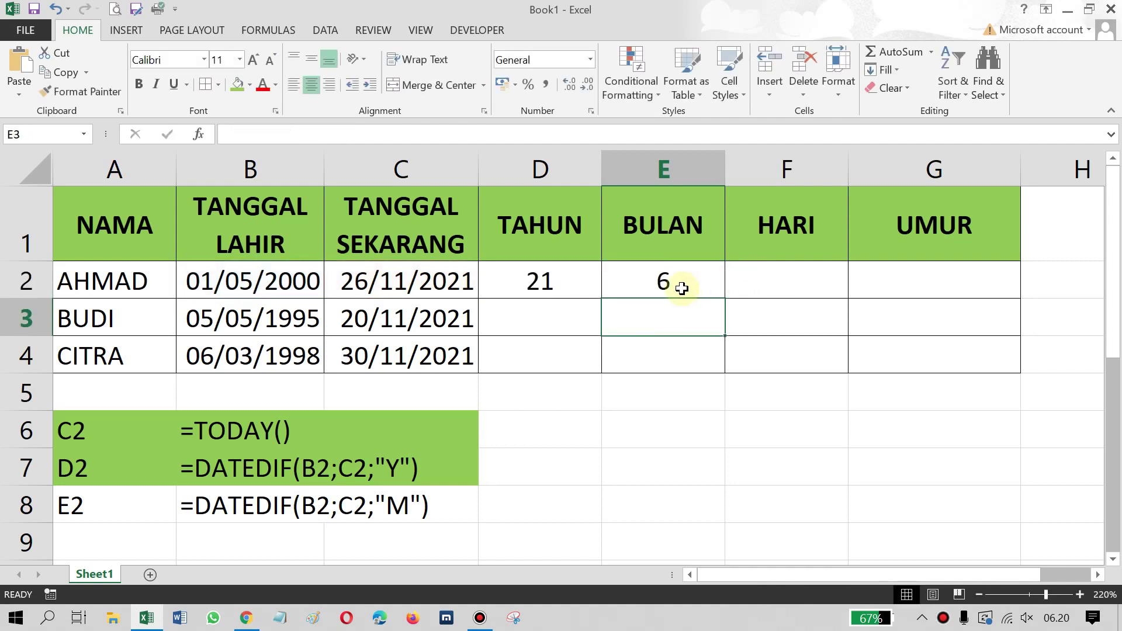
Re-edit E2 to =DATEDIF(B2;C2;"YM") so BULAN shows 6 leftover months.
click(681, 289)
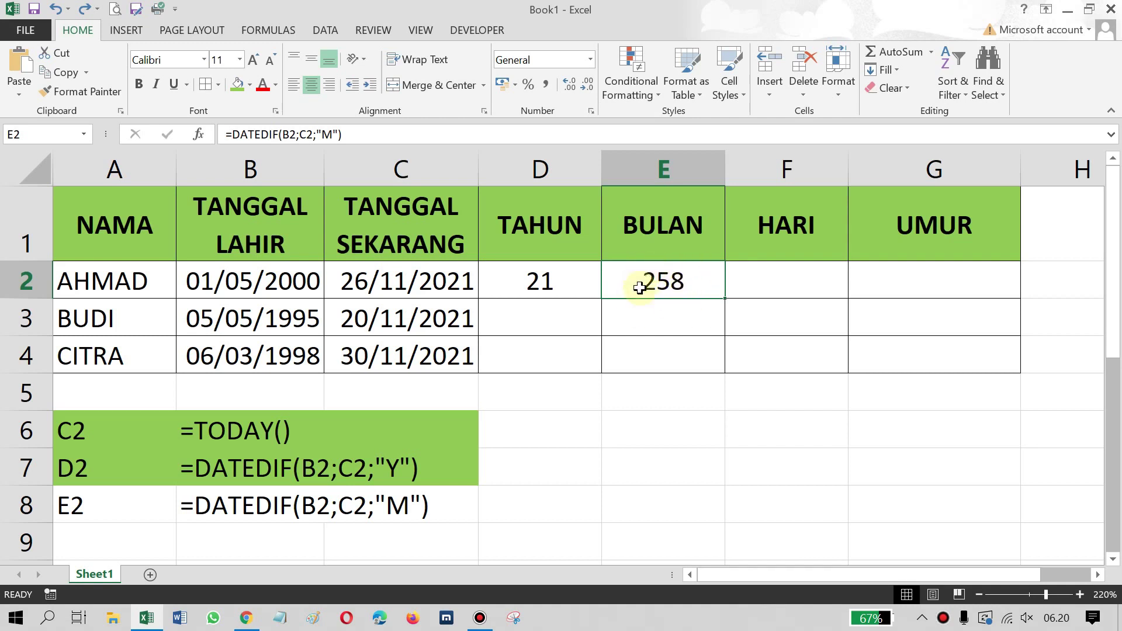
click(390, 508)
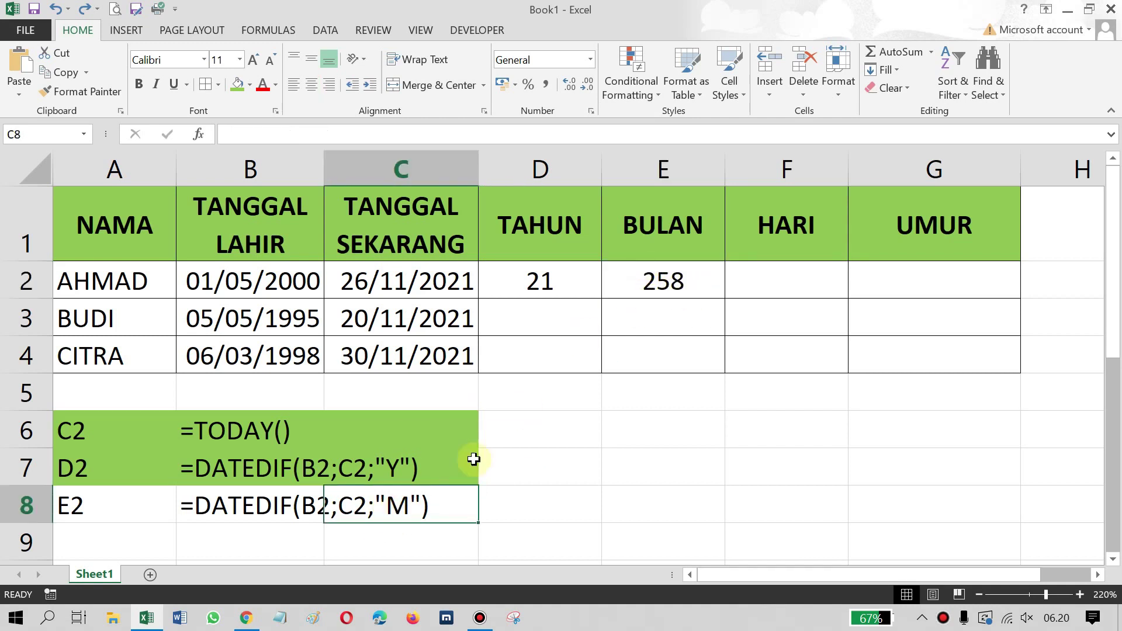
click(649, 282)
double_click(656, 282)
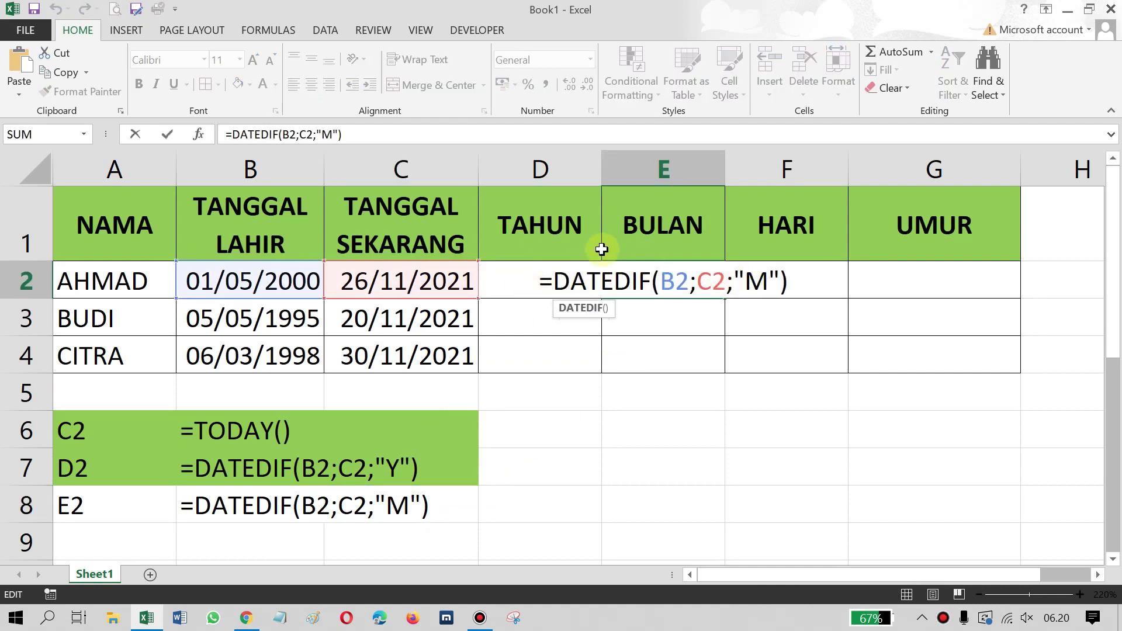
click(749, 275)
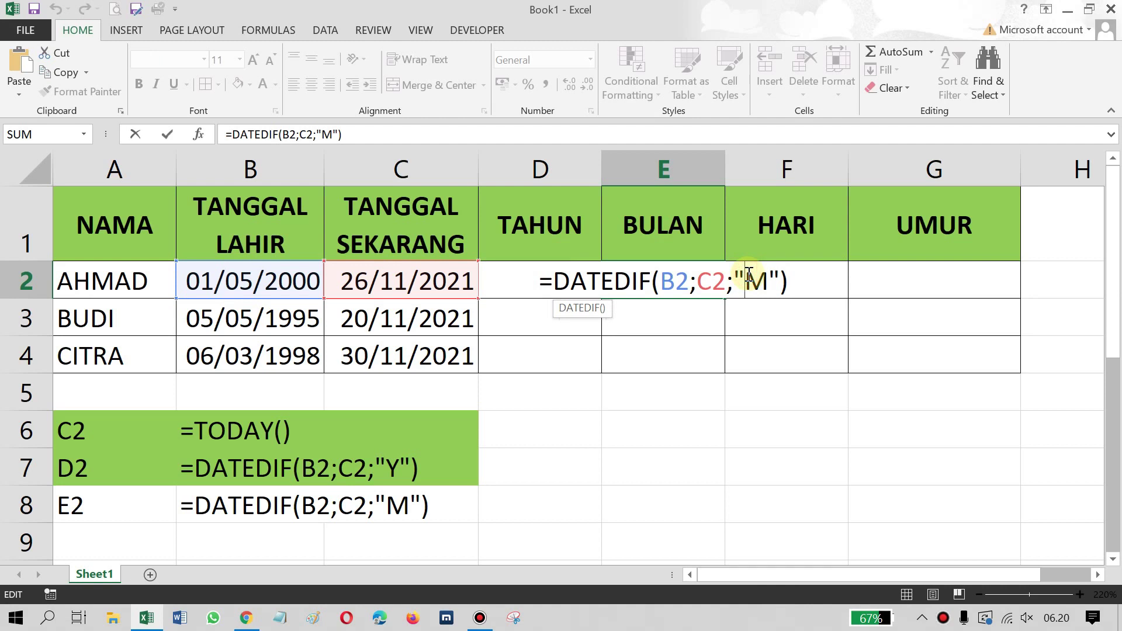
text(Y)
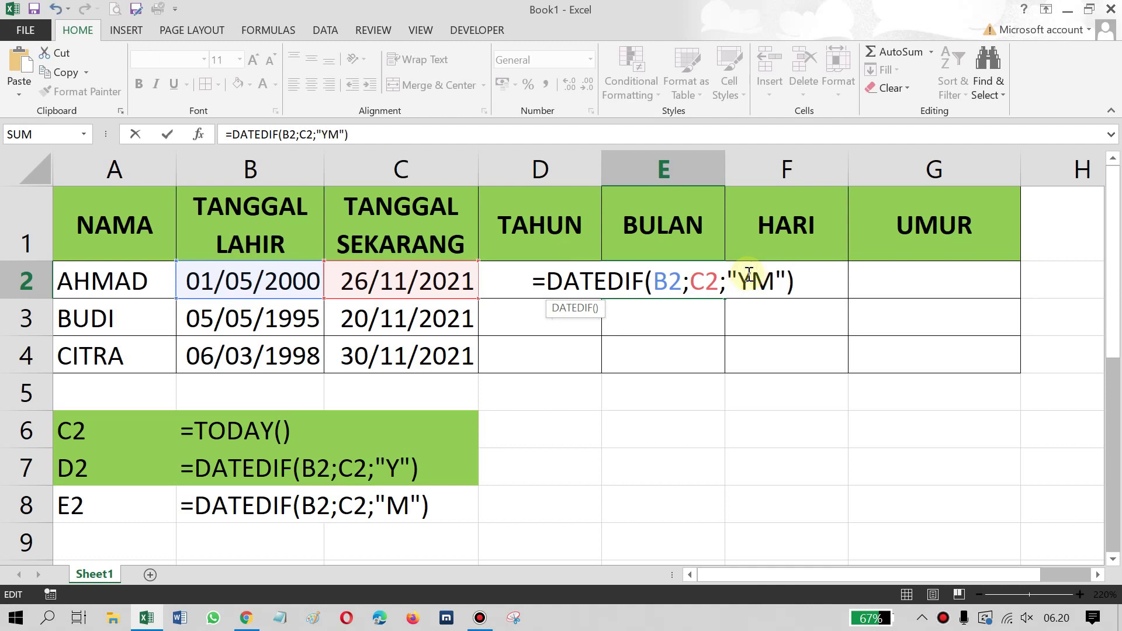
key(Return)
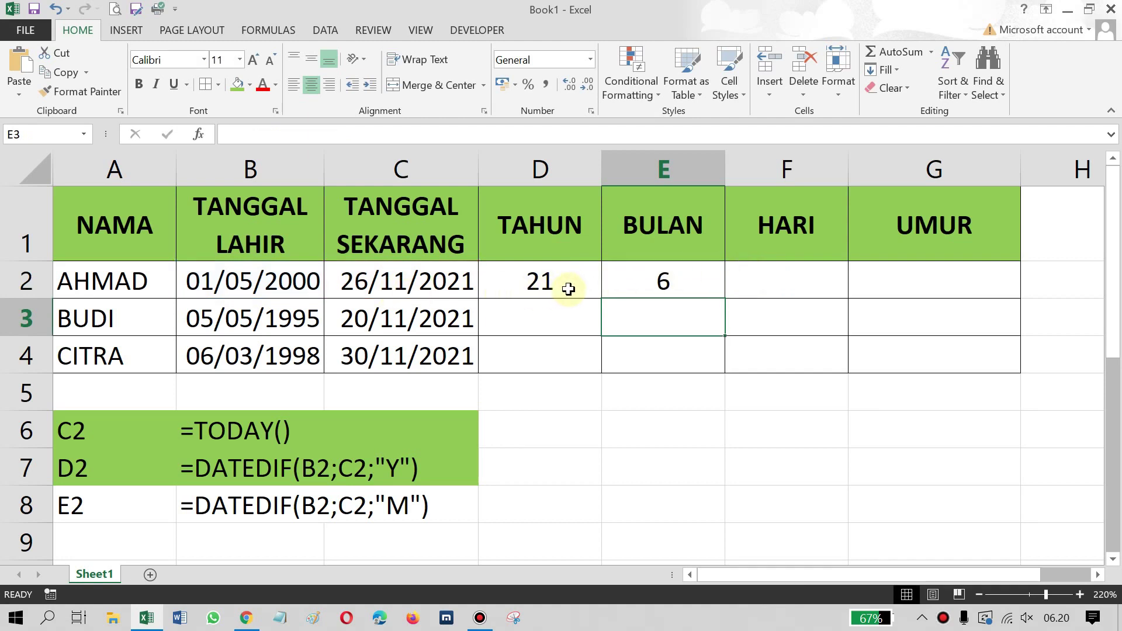
Change the B8 formula note text to =DATEDIF(B2;C2;"YM").
click(659, 276)
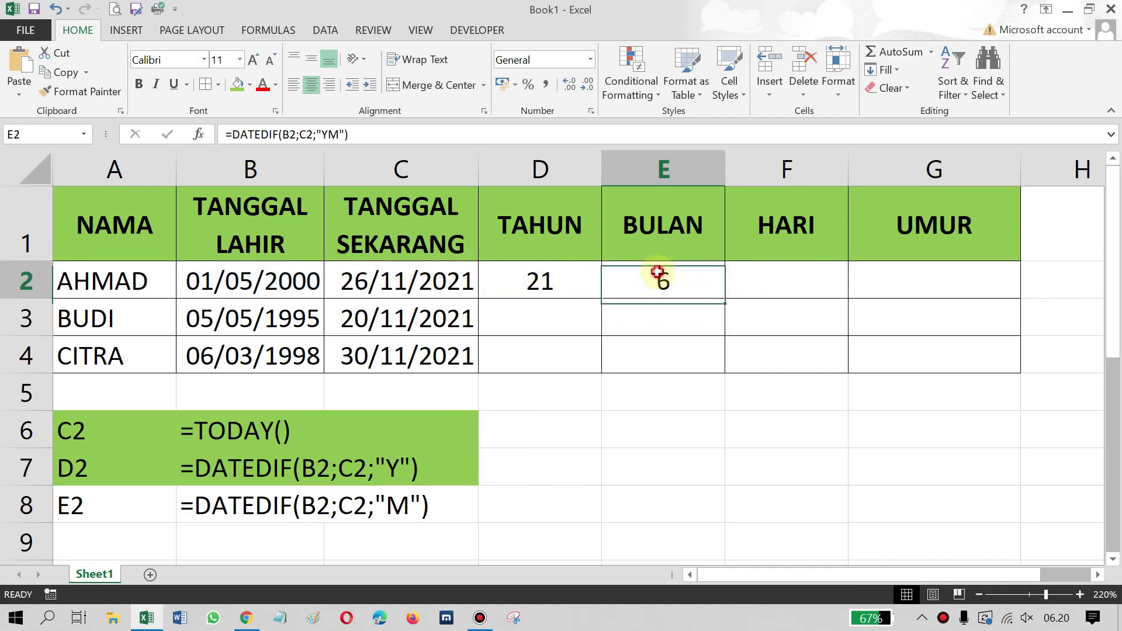
click(231, 506)
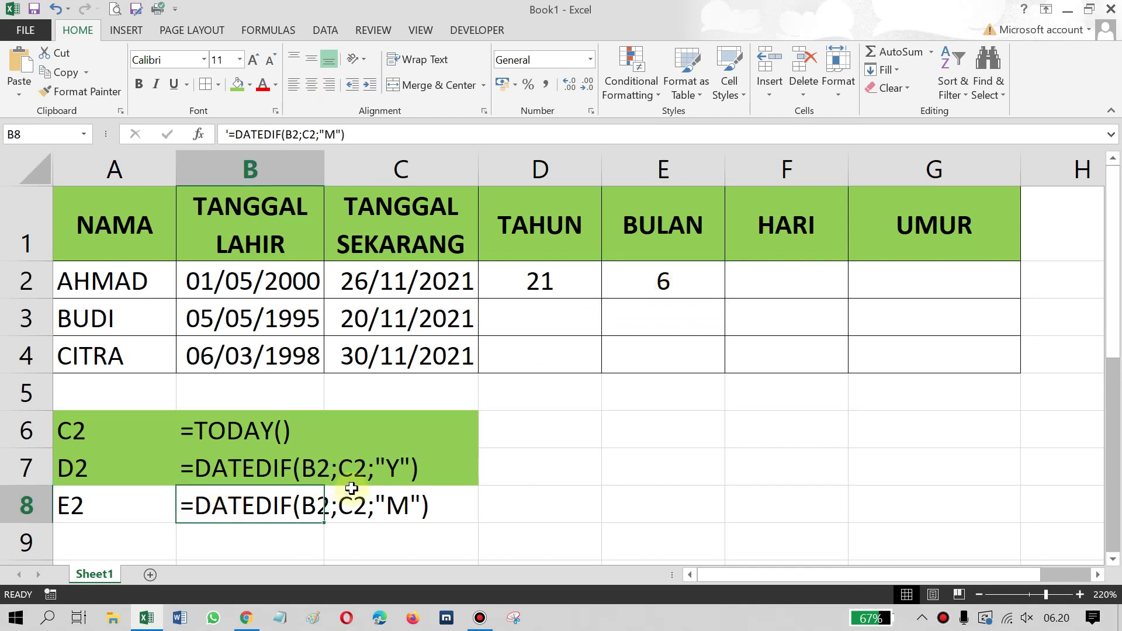
click(385, 509)
click(248, 509)
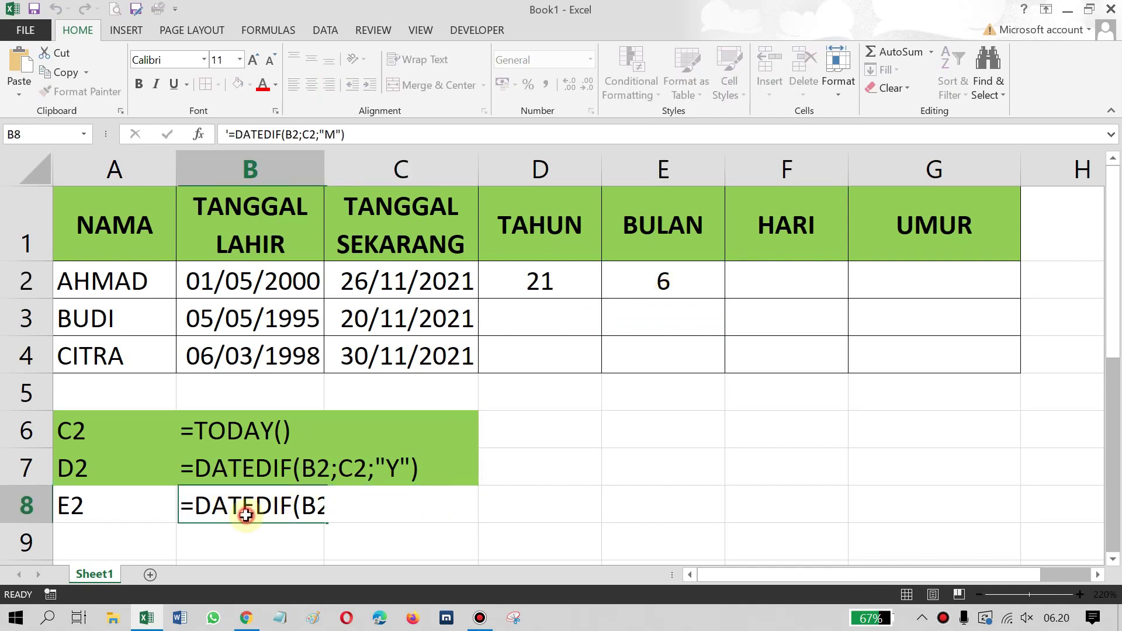
double_click(245, 508)
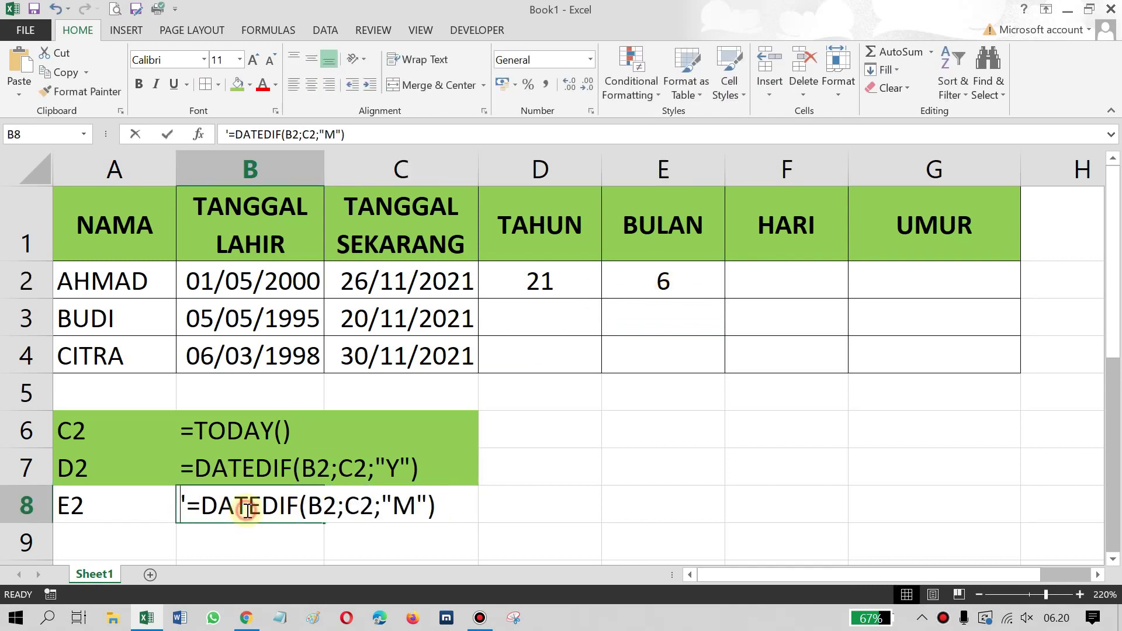
click(397, 504)
text(Y)
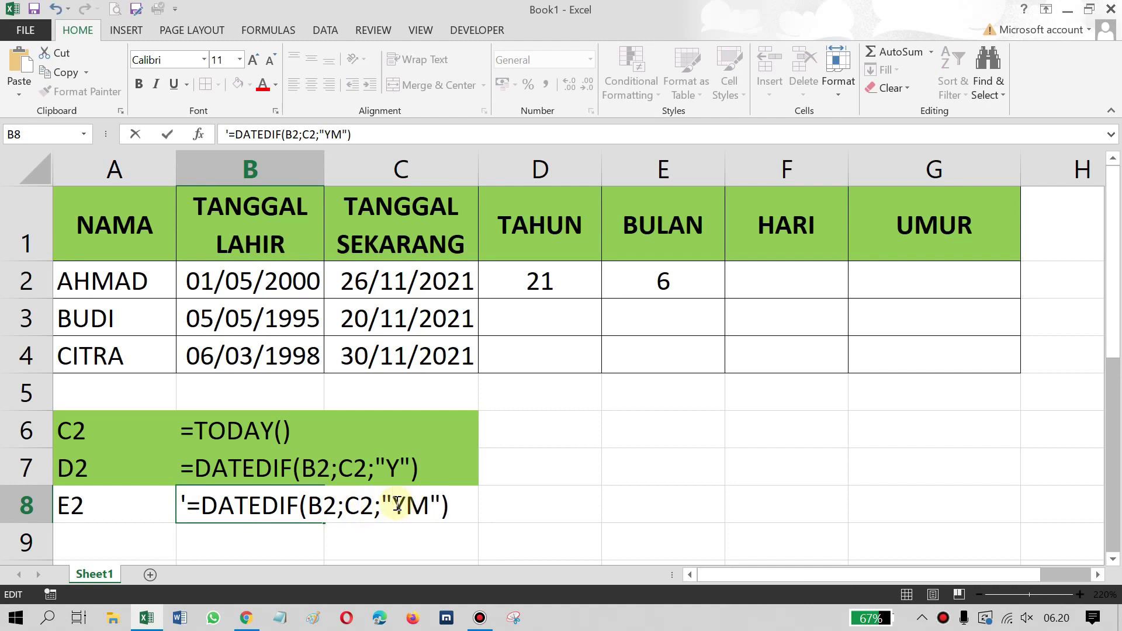
key(Return)
click(257, 500)
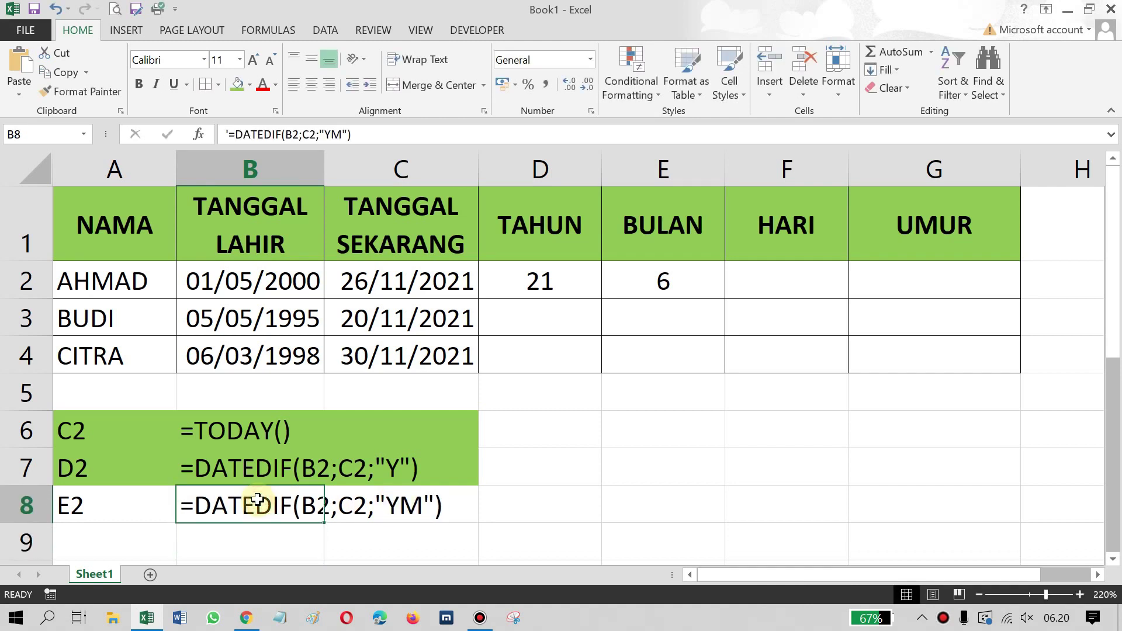
key(Right)
Review the row 2 formulas and fill the E2 note row A8:C8 green.
click(532, 279)
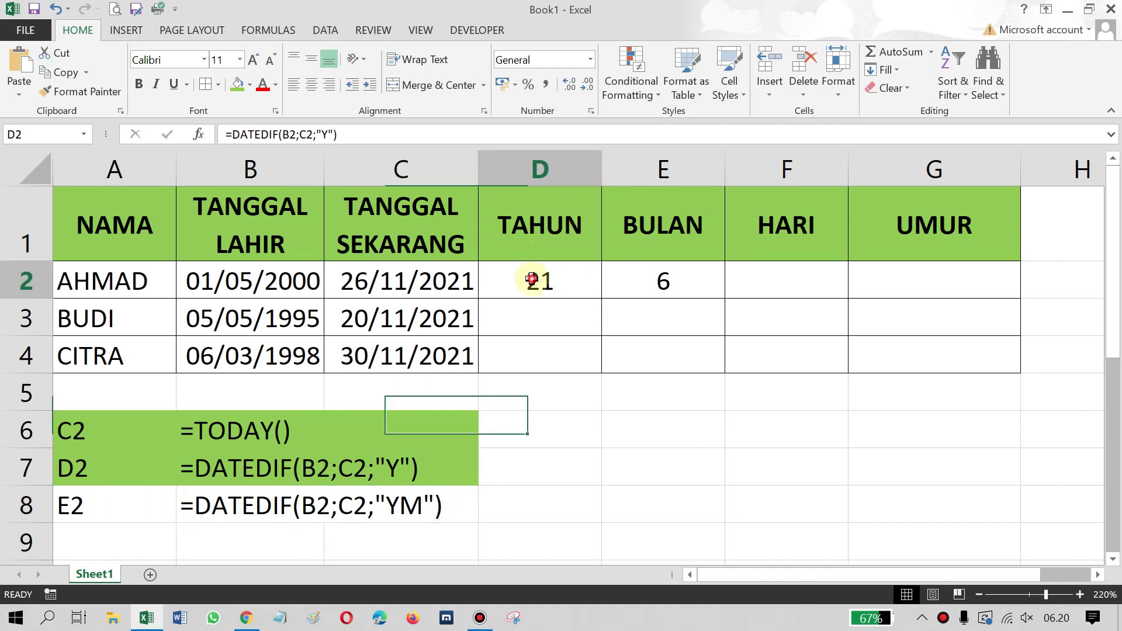
key(Right)
key(Left)
key(Left)
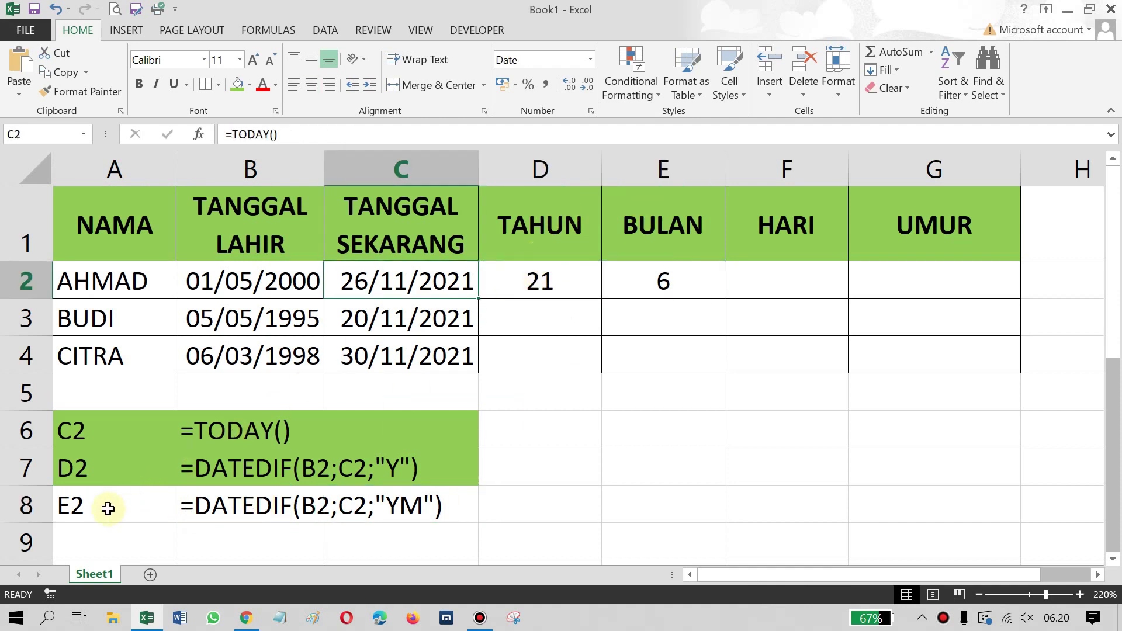
drag(108, 509, 421, 504)
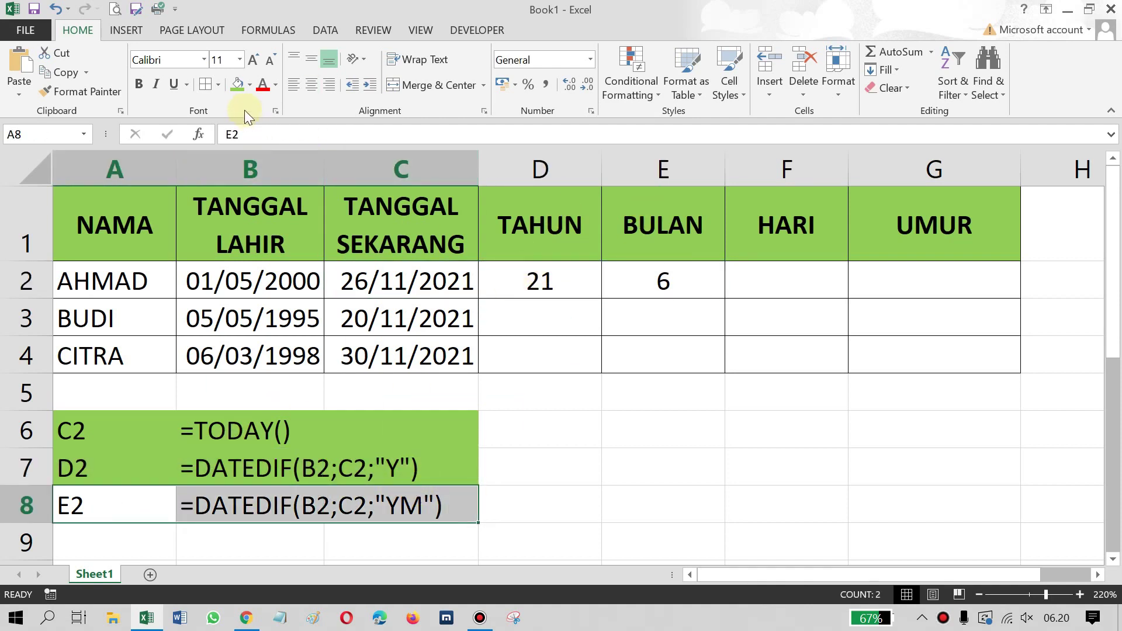
click(237, 90)
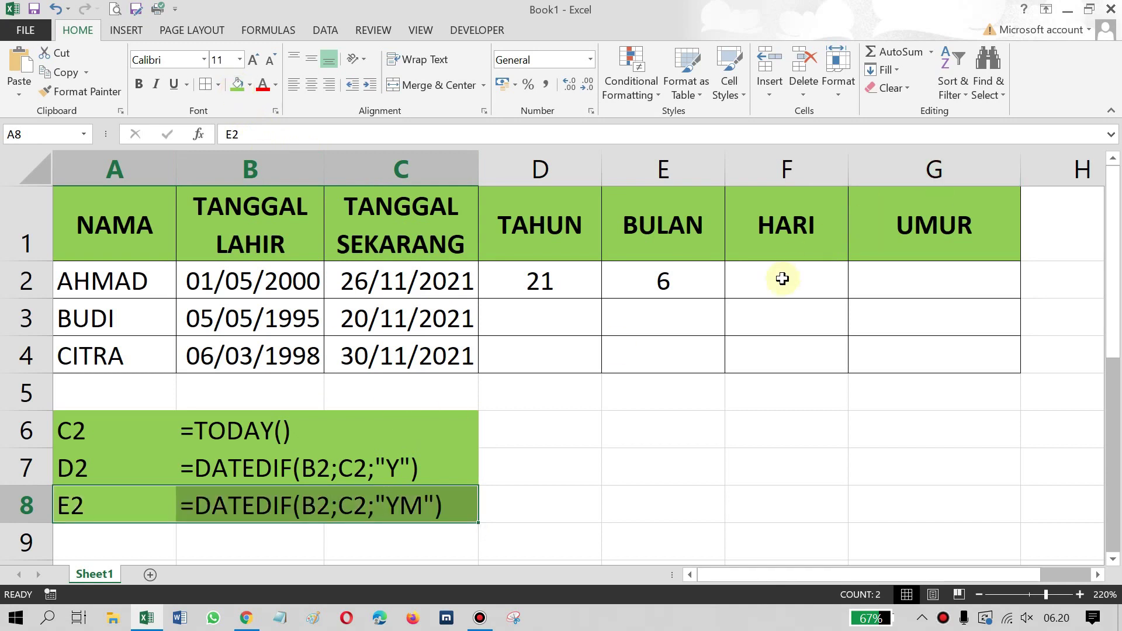
click(767, 292)
key(Left)
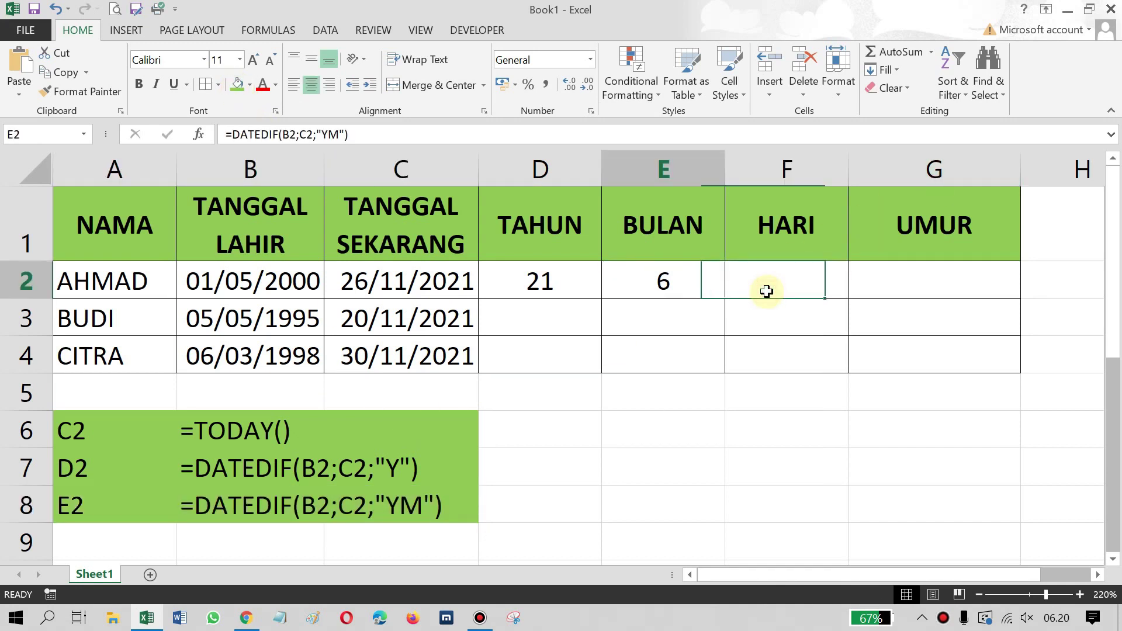
key(Right)
key(Right)
key(Left)
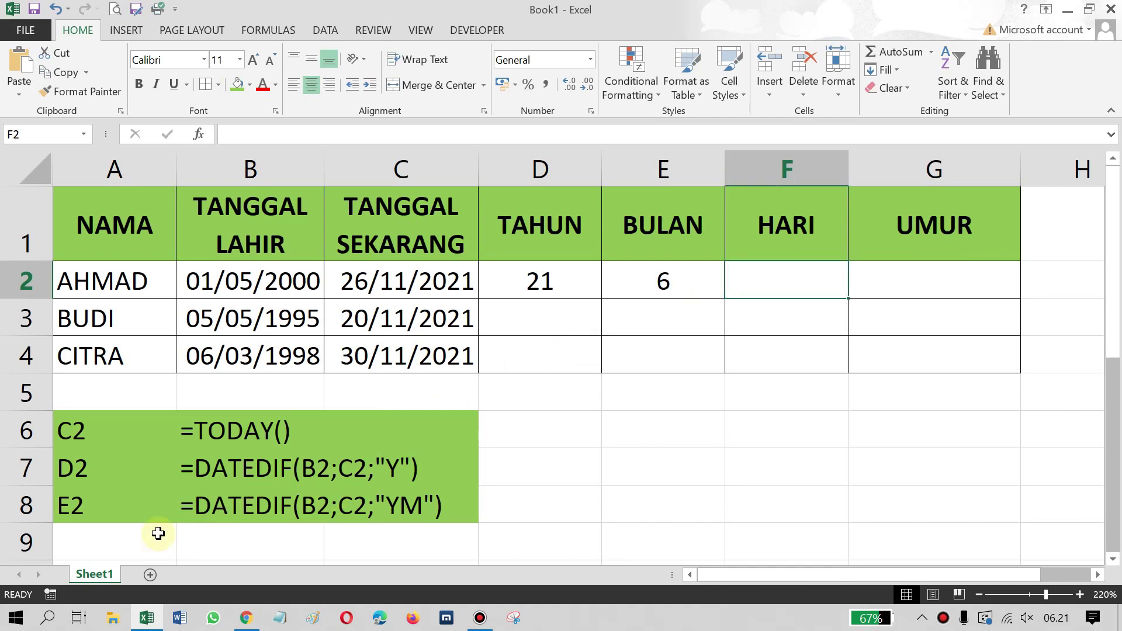
Label row 9 as F2 and enter the note text =DATEDIF(B2;C2;"MD") beside it.
click(75, 541)
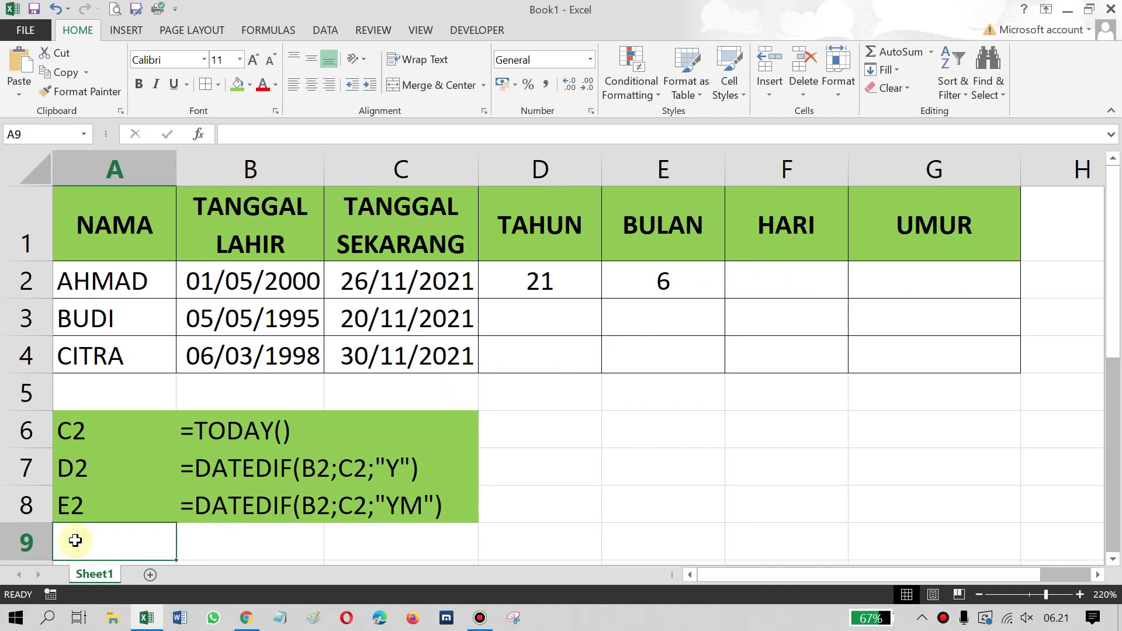
text(F2)
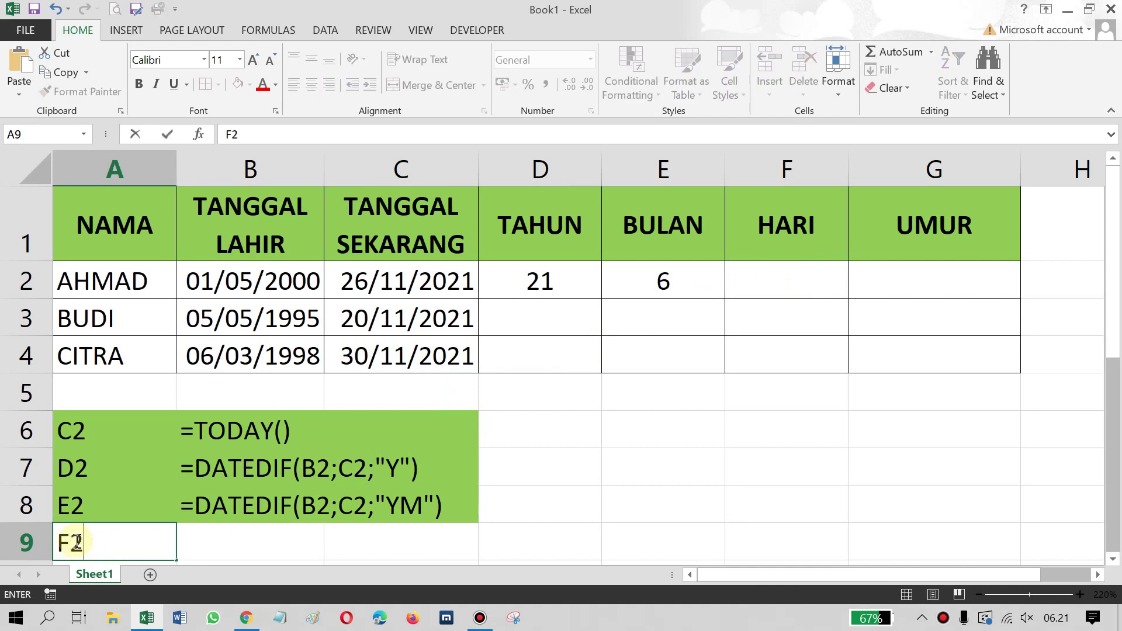
key(Tab)
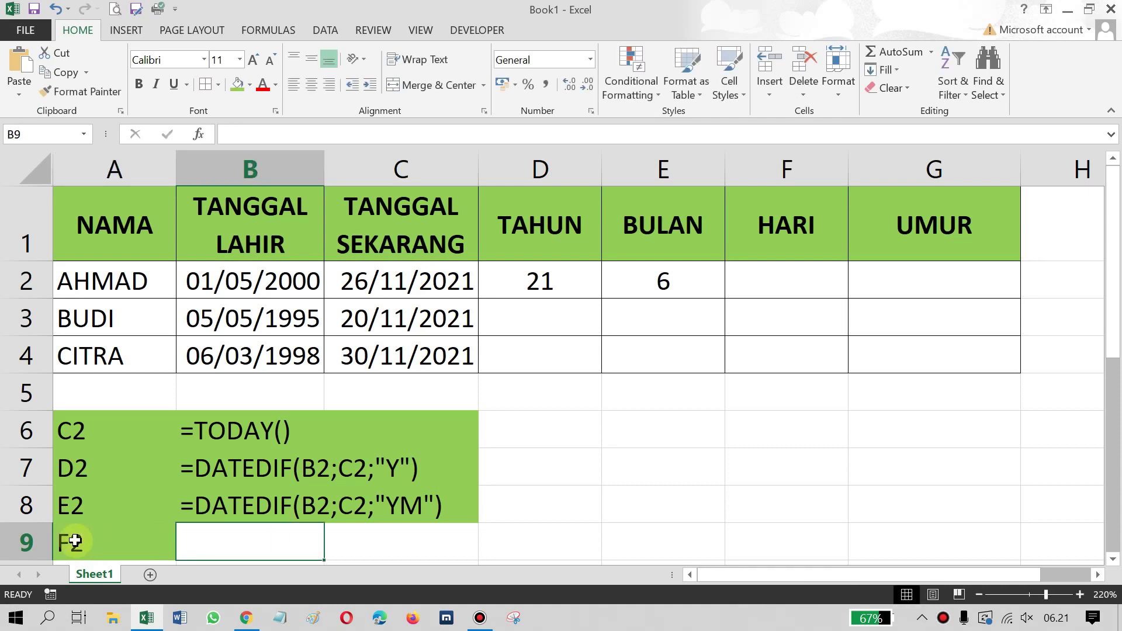
double_click(197, 507)
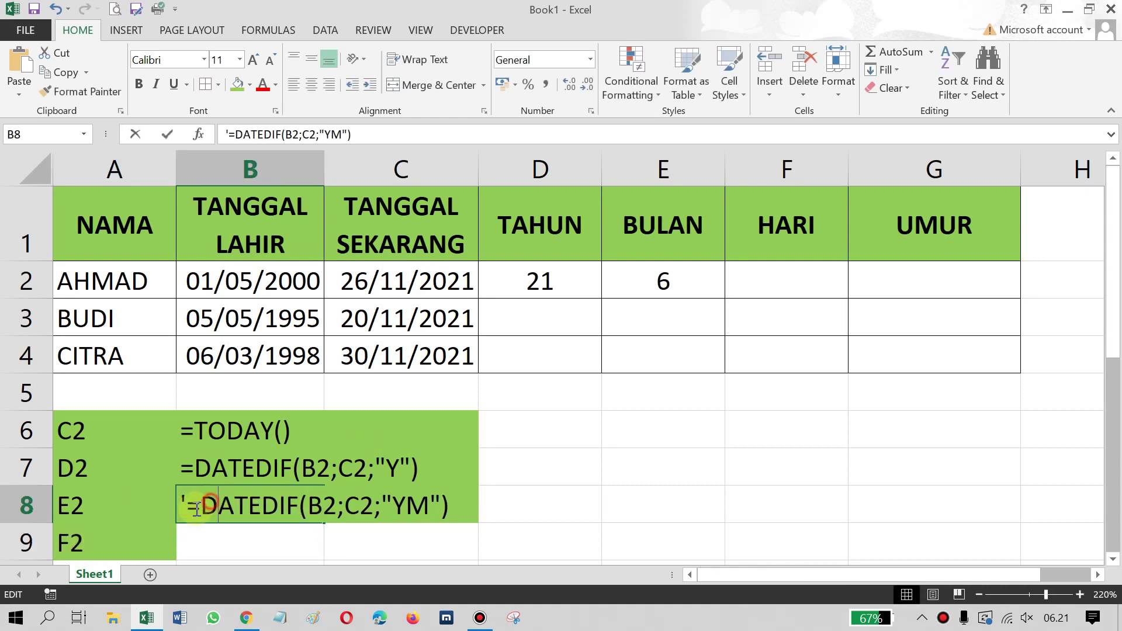
drag(171, 507, 607, 546)
key(ctrl+c)
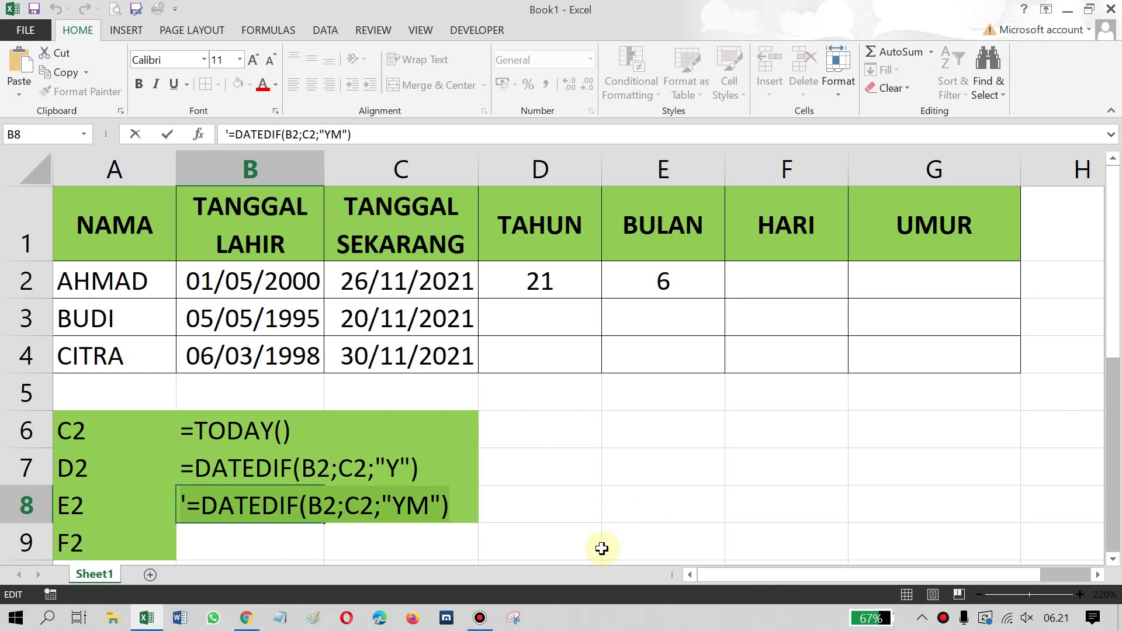
click(206, 545)
key(ctrl+v)
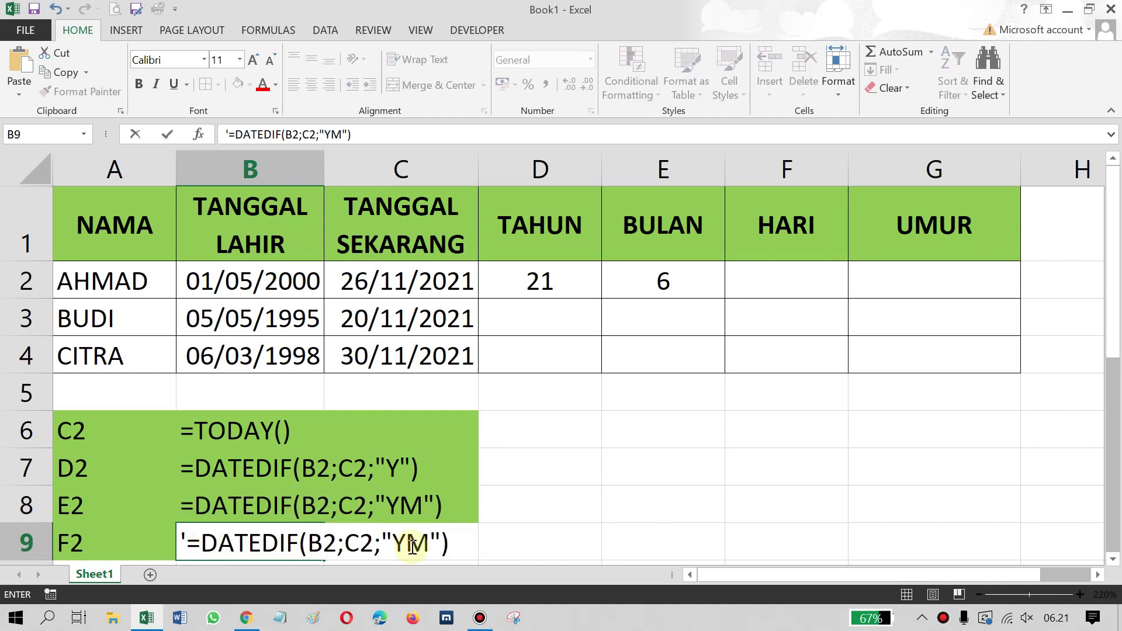
click(412, 545)
key(BackSpace)
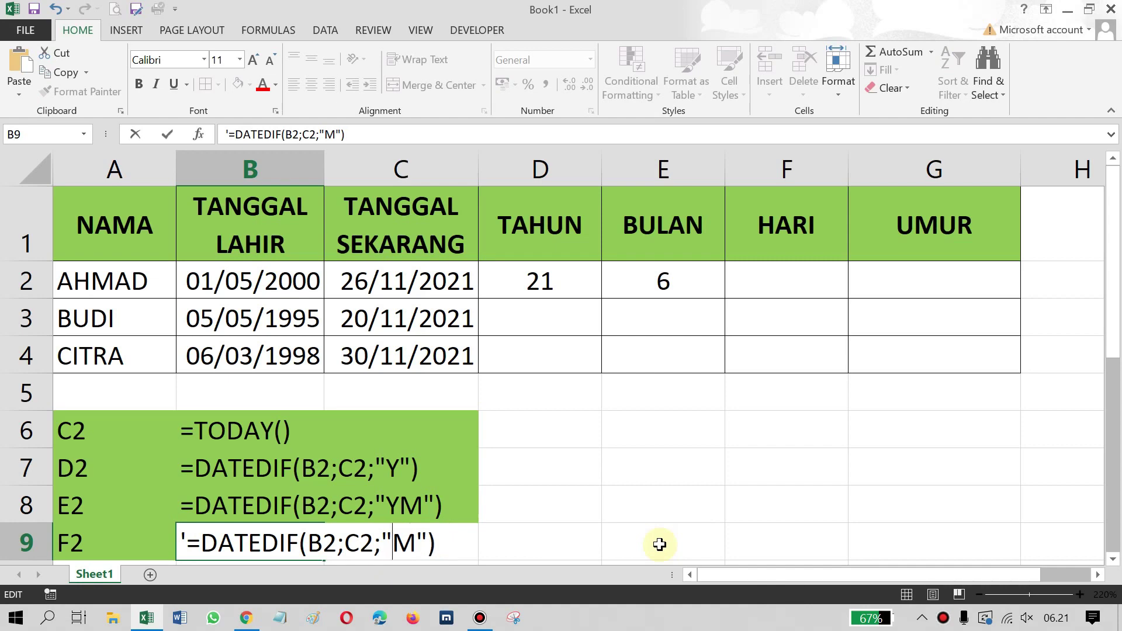
key(Delete)
text(MD)
key(Return)
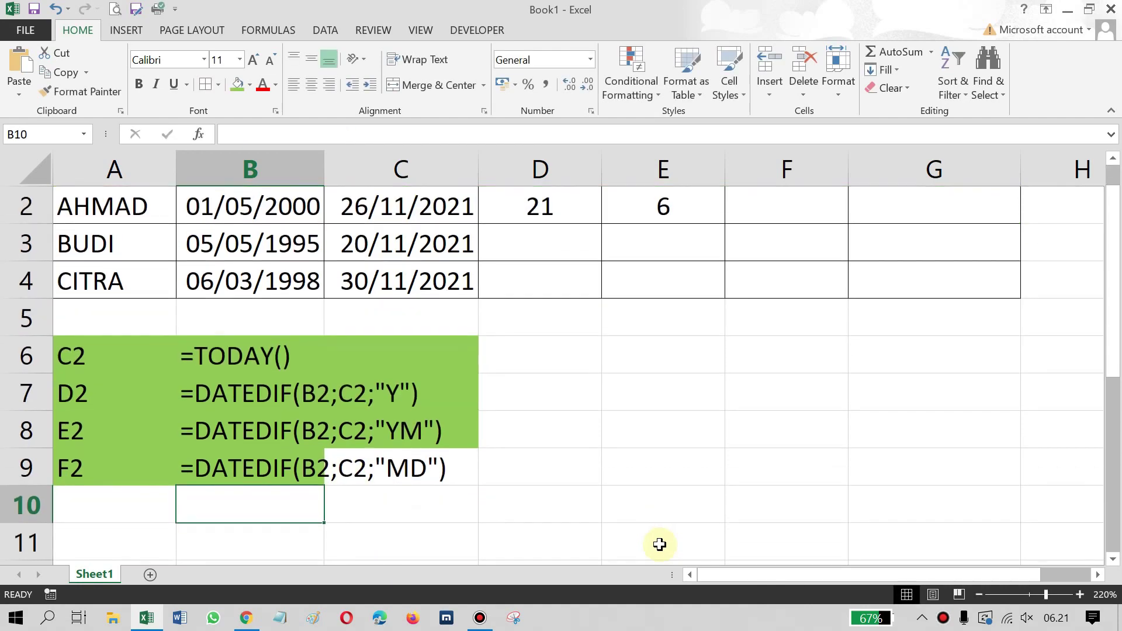
Fill the F2 note row green and copy its MD formula text.
drag(213, 463, 431, 453)
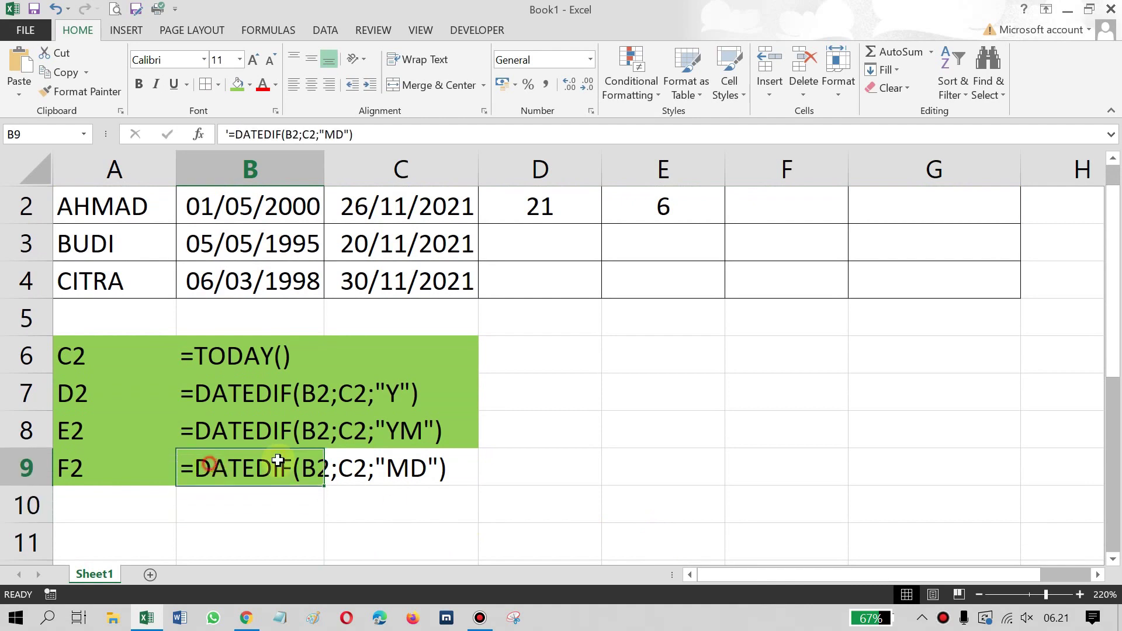
click(242, 89)
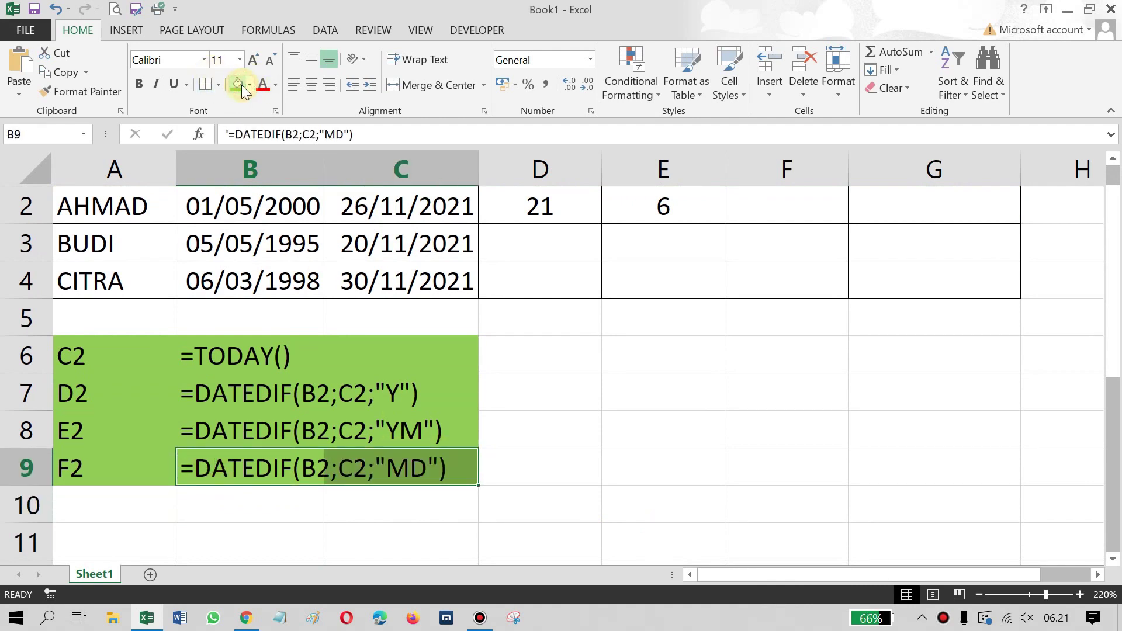
double_click(195, 468)
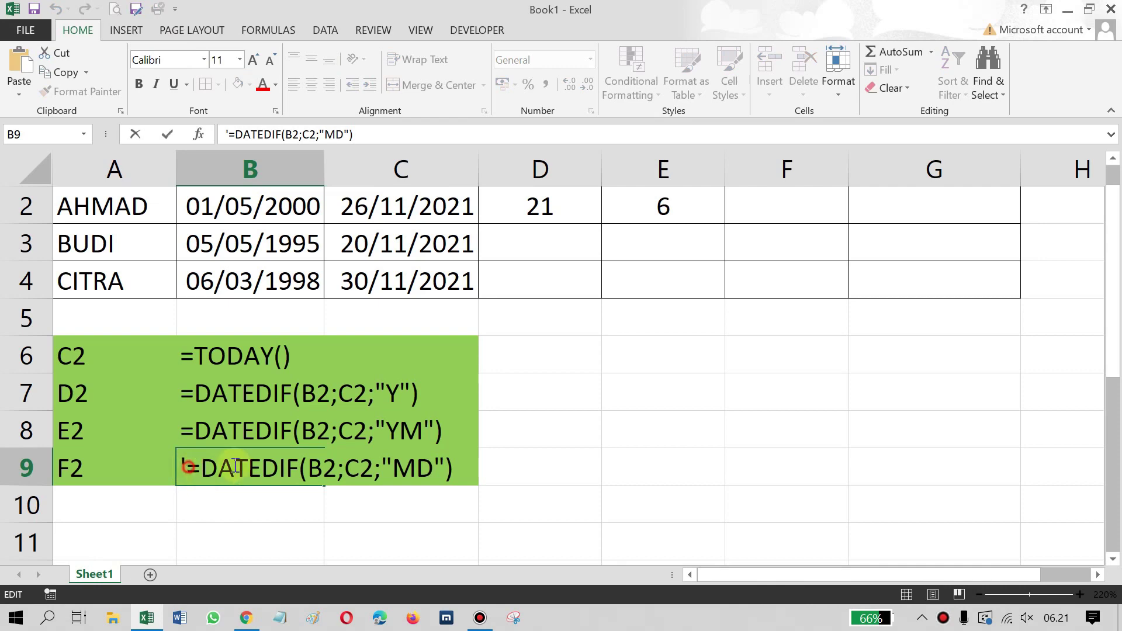
drag(186, 468, 468, 461)
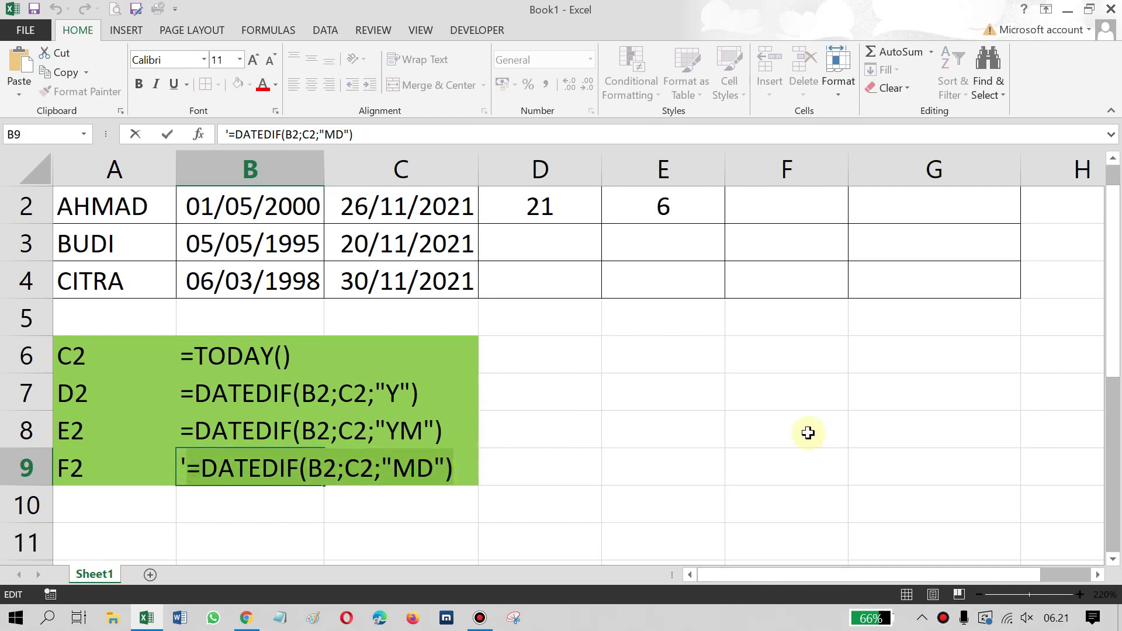
scroll(809, 433, up, 1)
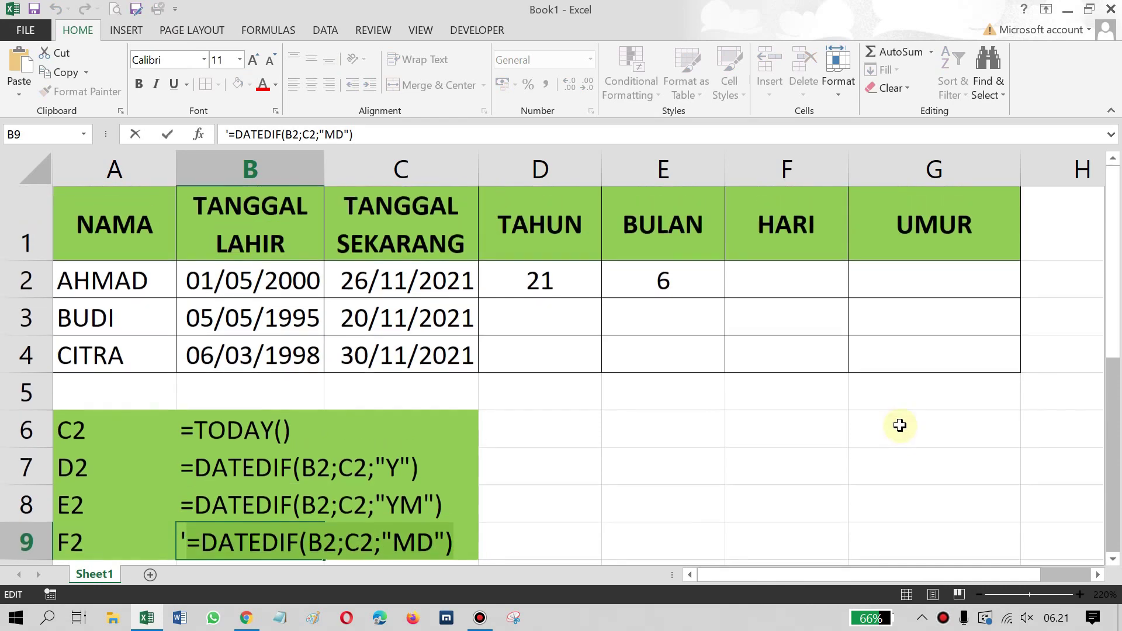
Paste =DATEDIF(B2;C2;"MD") into F2 so AHMAD's HARI shows 25 days.
click(771, 280)
double_click(778, 282)
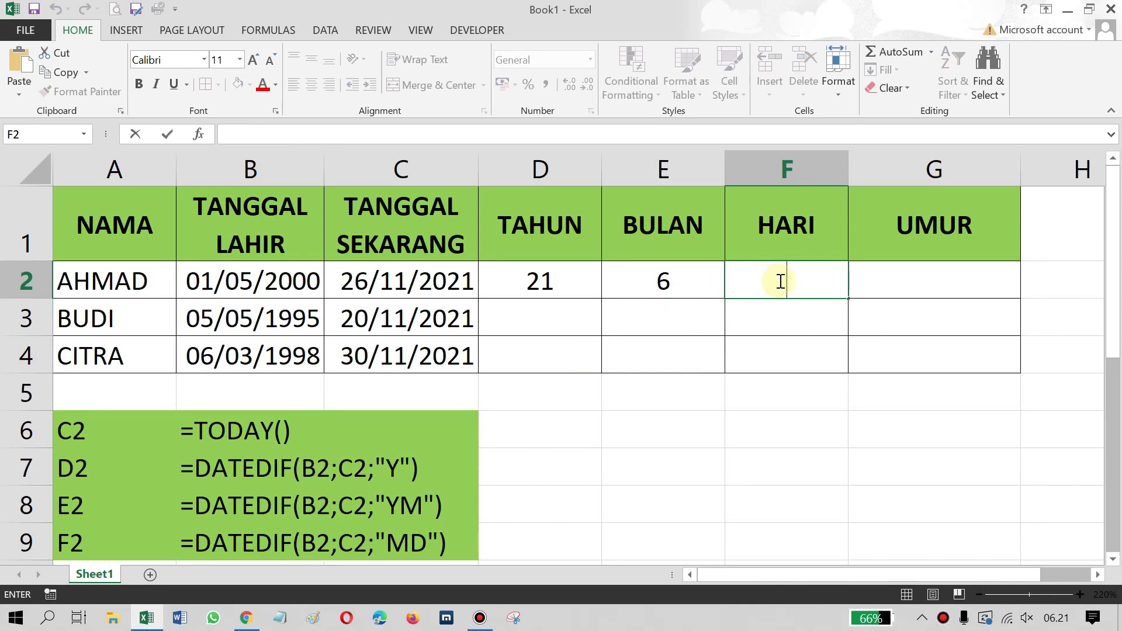
right_click(777, 278)
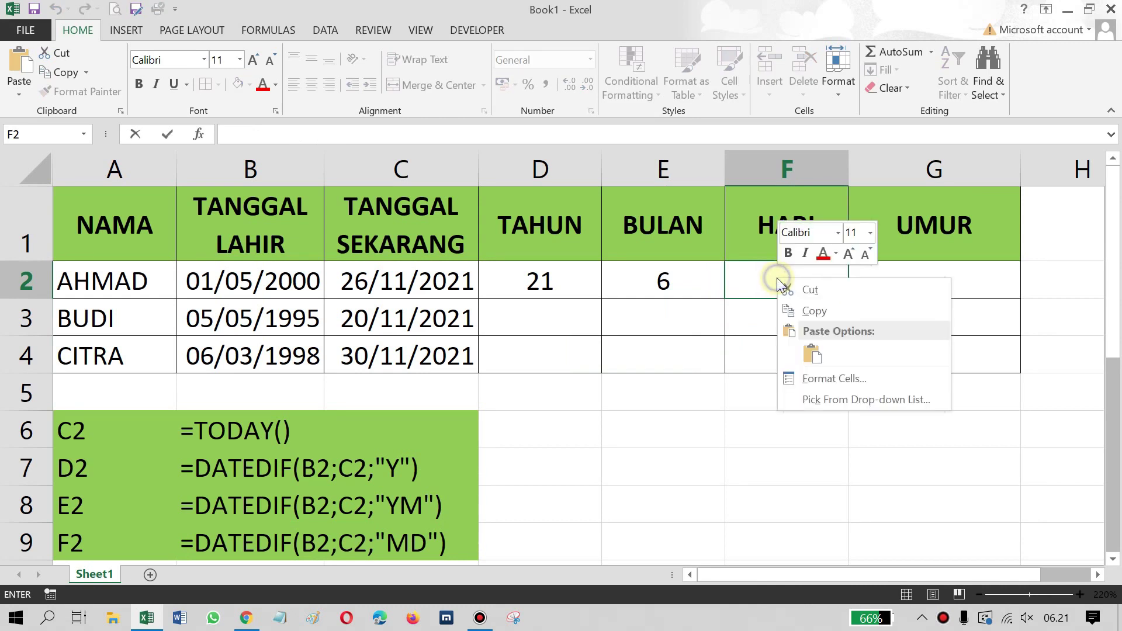
click(813, 352)
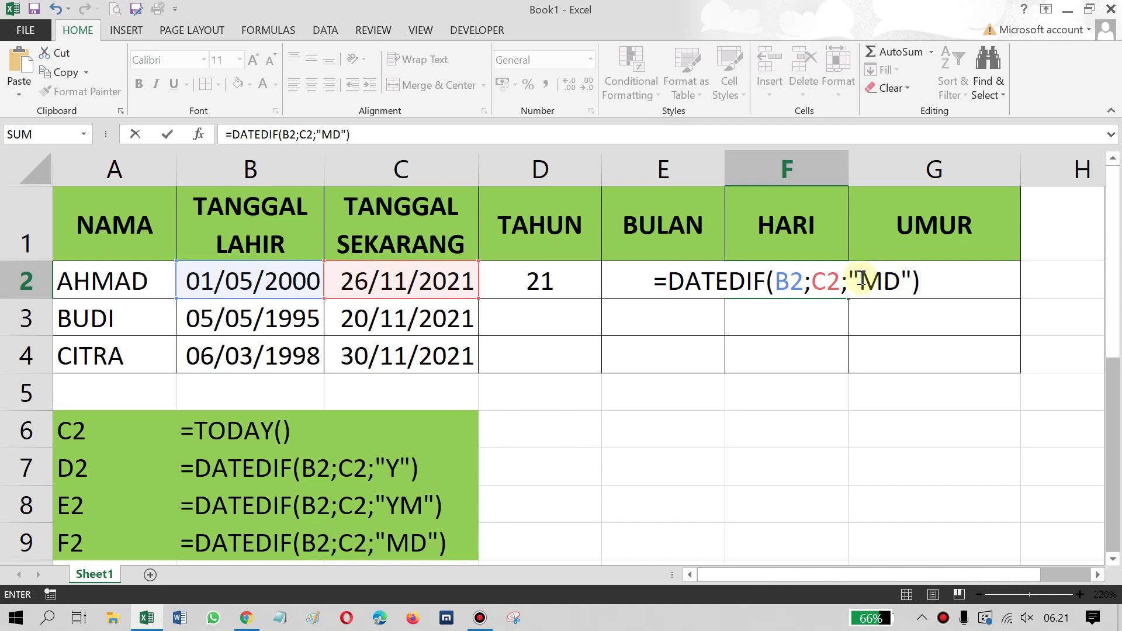
drag(848, 278, 913, 276)
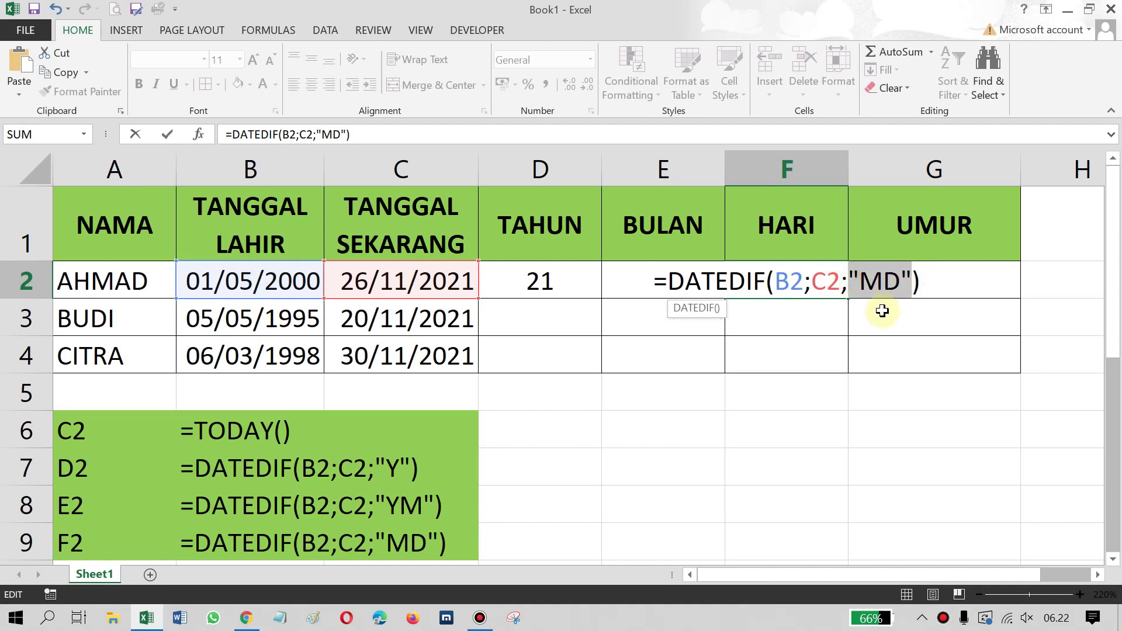
key(Return)
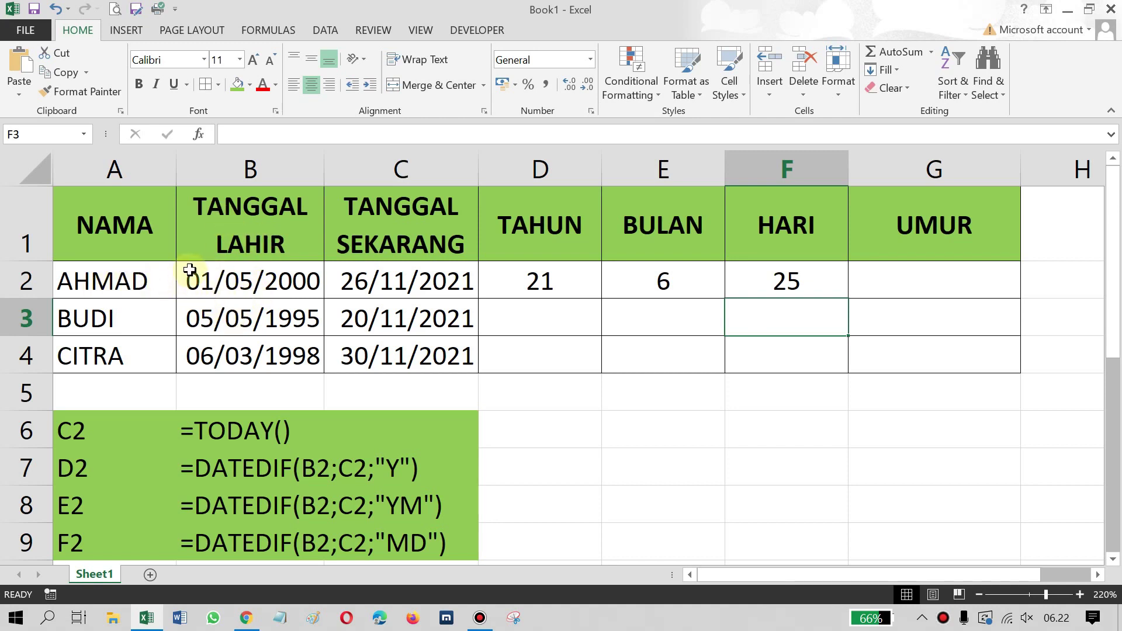
Fill D2:F2 down to row 4, giving BUDI 26/6/15 and CITRA 23/8/24.
click(305, 277)
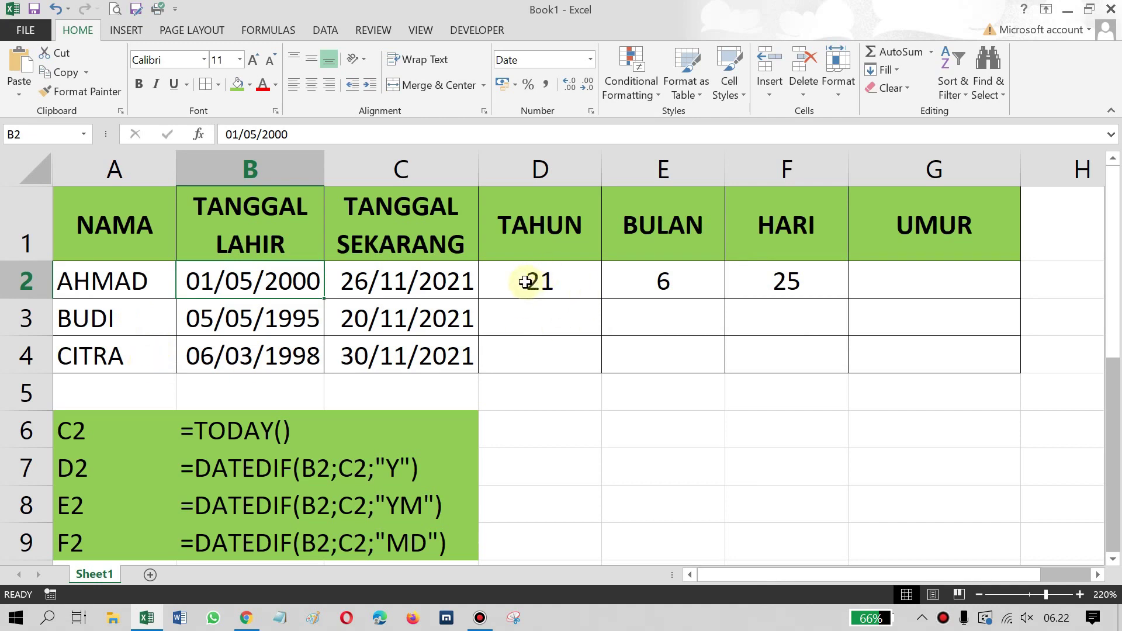
drag(520, 282, 772, 284)
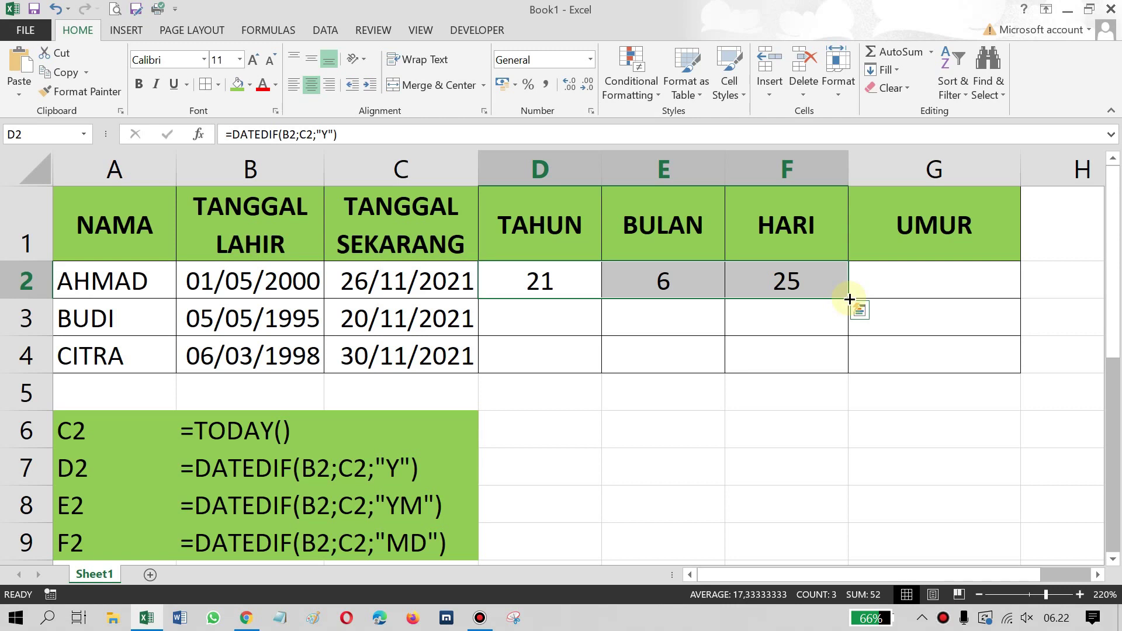
drag(850, 299, 851, 365)
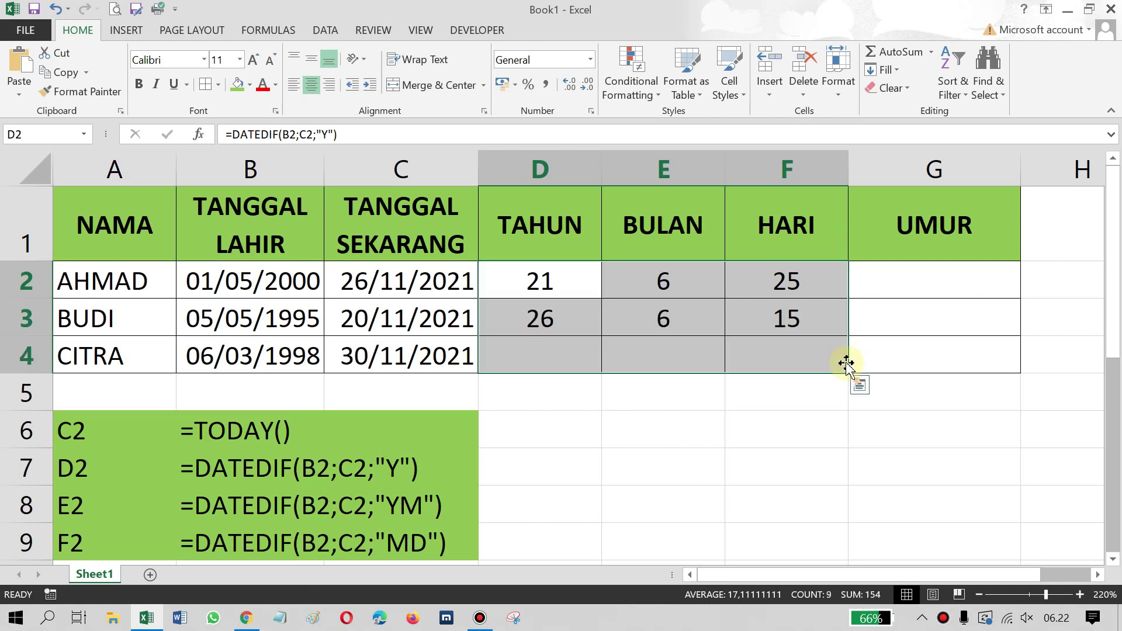
click(529, 295)
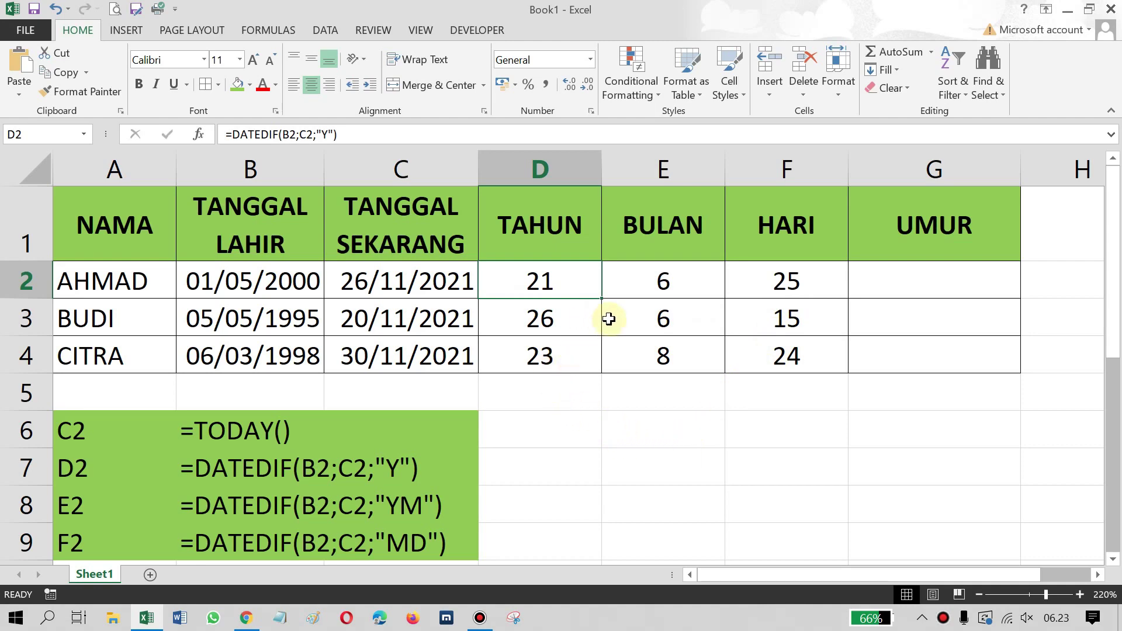
scroll(609, 318, down, 1)
scroll(609, 318, up, 1)
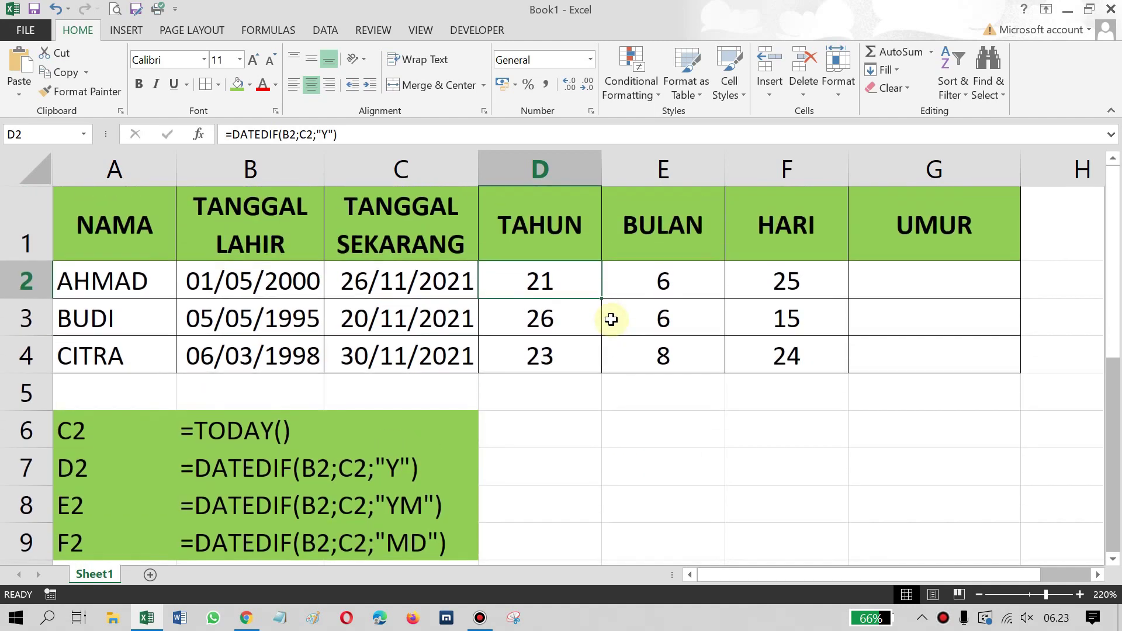
click(544, 173)
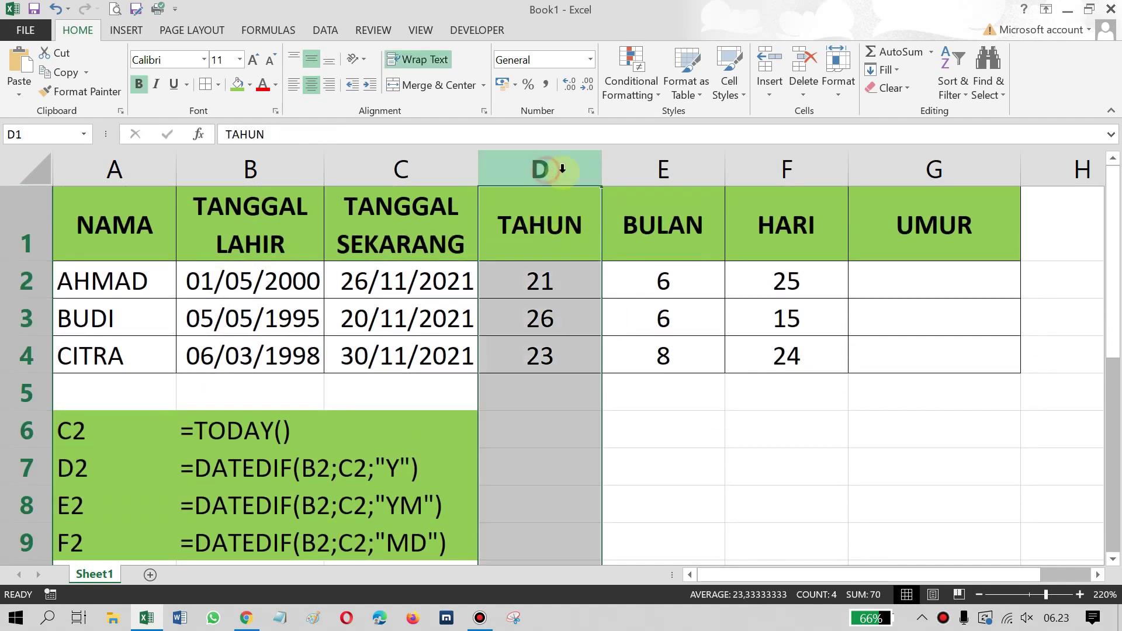
click(665, 167)
click(788, 167)
click(548, 318)
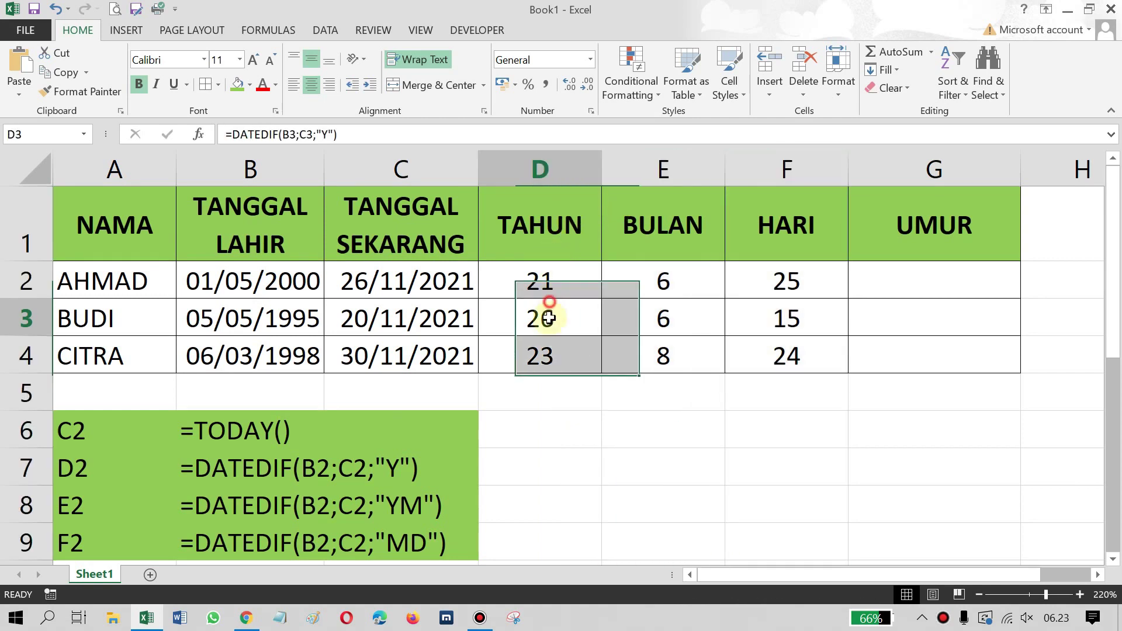
click(564, 220)
click(563, 295)
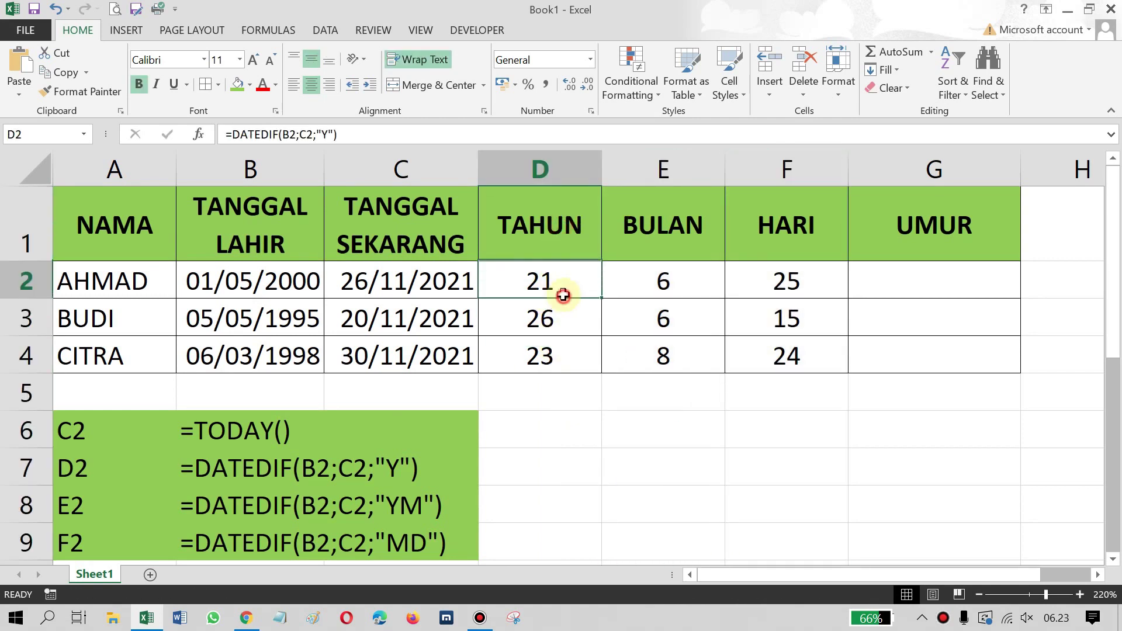
click(564, 228)
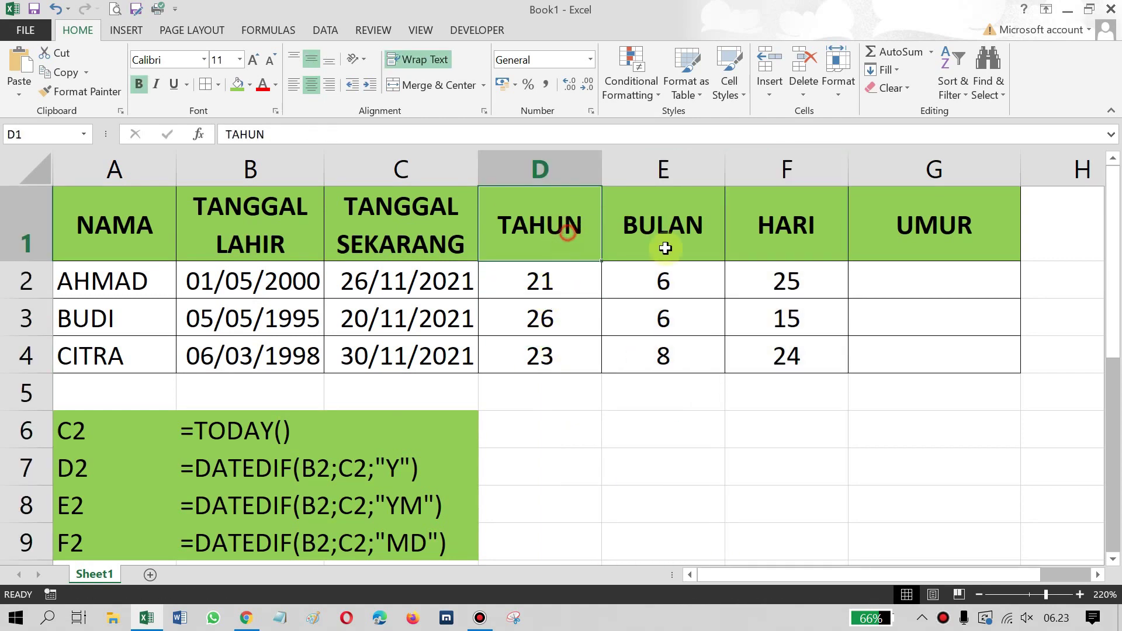
click(896, 274)
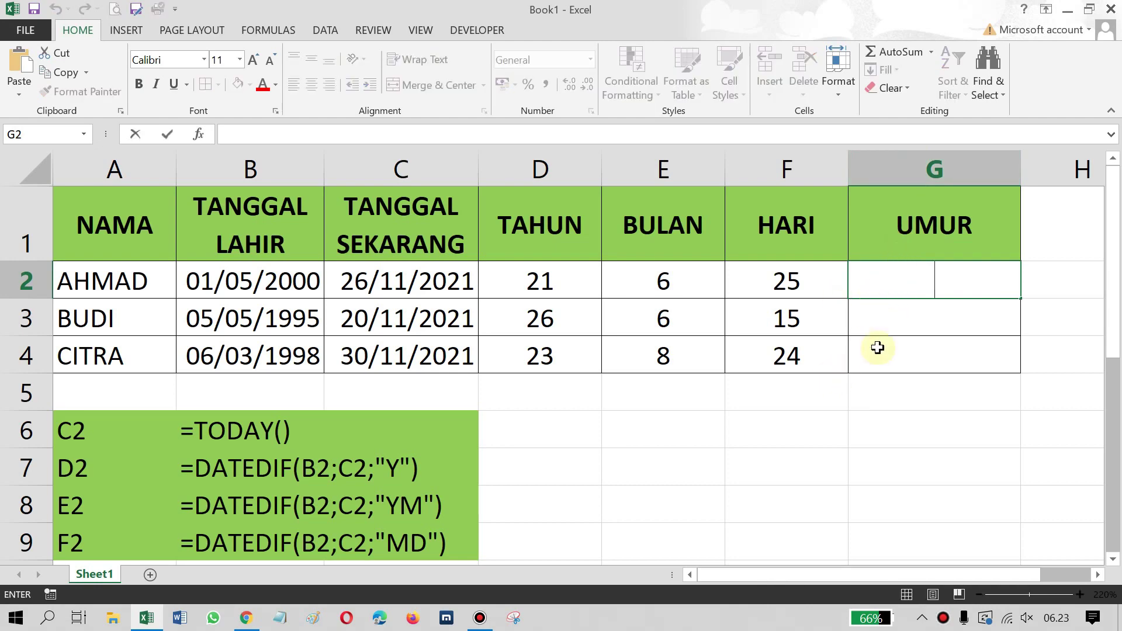
Start G2's UMUR formula by joining D2's years with the word Tahun.
scroll(906, 315, down, 1)
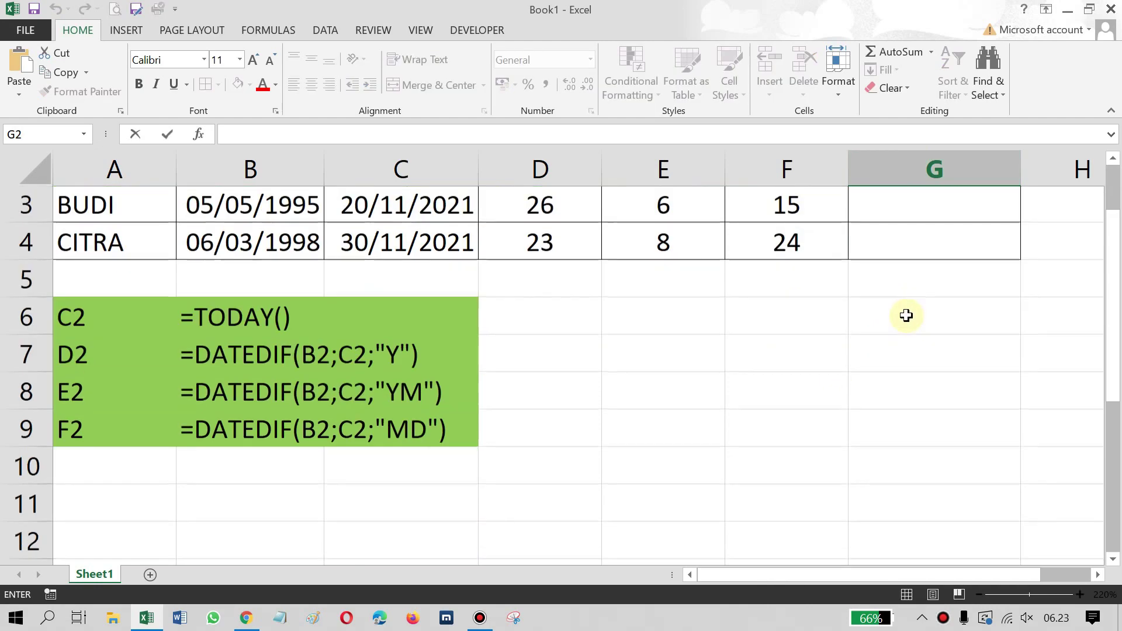
scroll(906, 316, up, 1)
text(=)
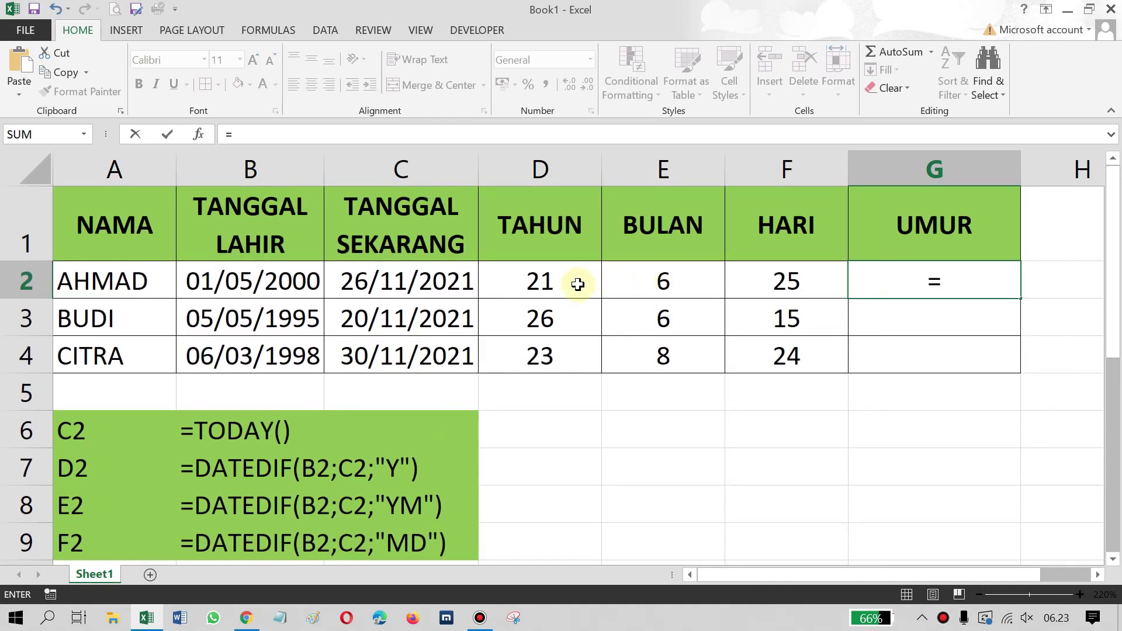
click(532, 286)
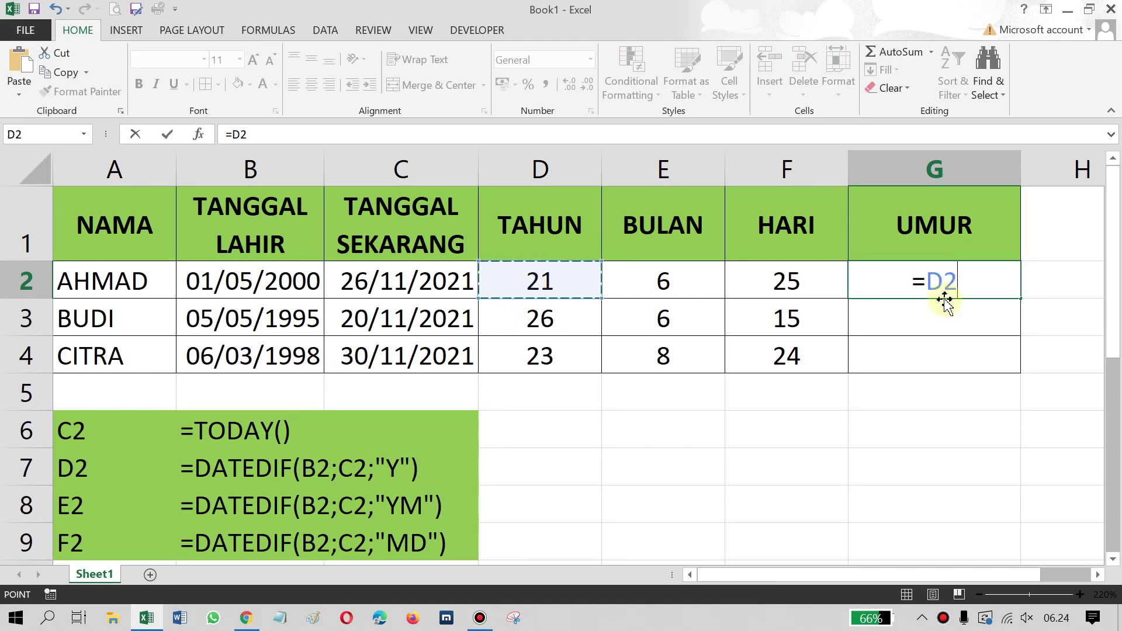
text(&)
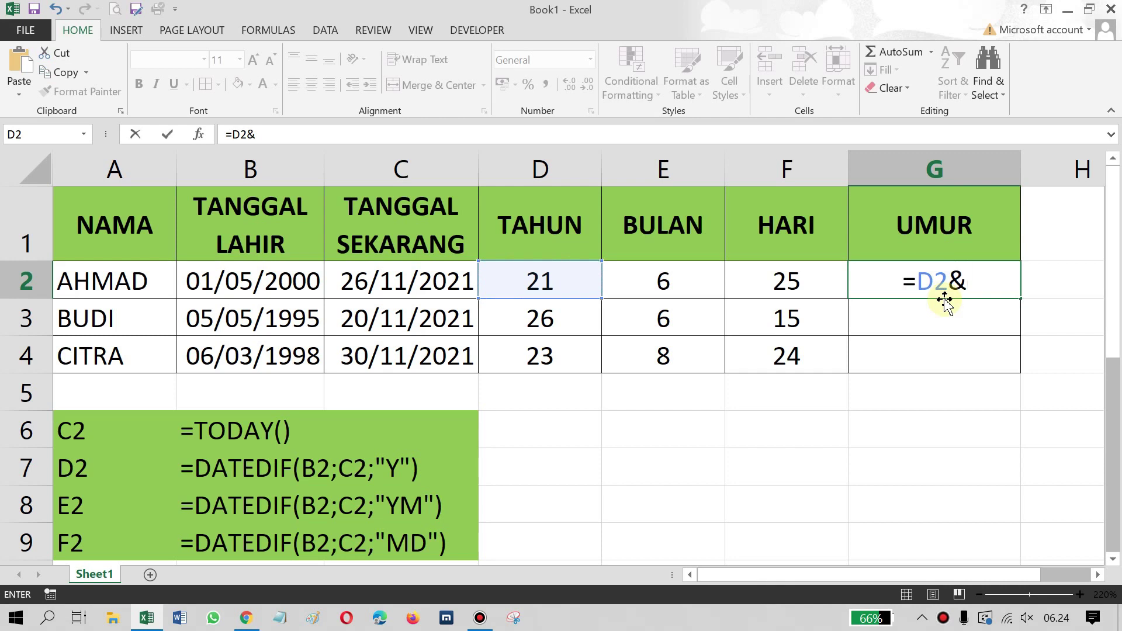
text(")
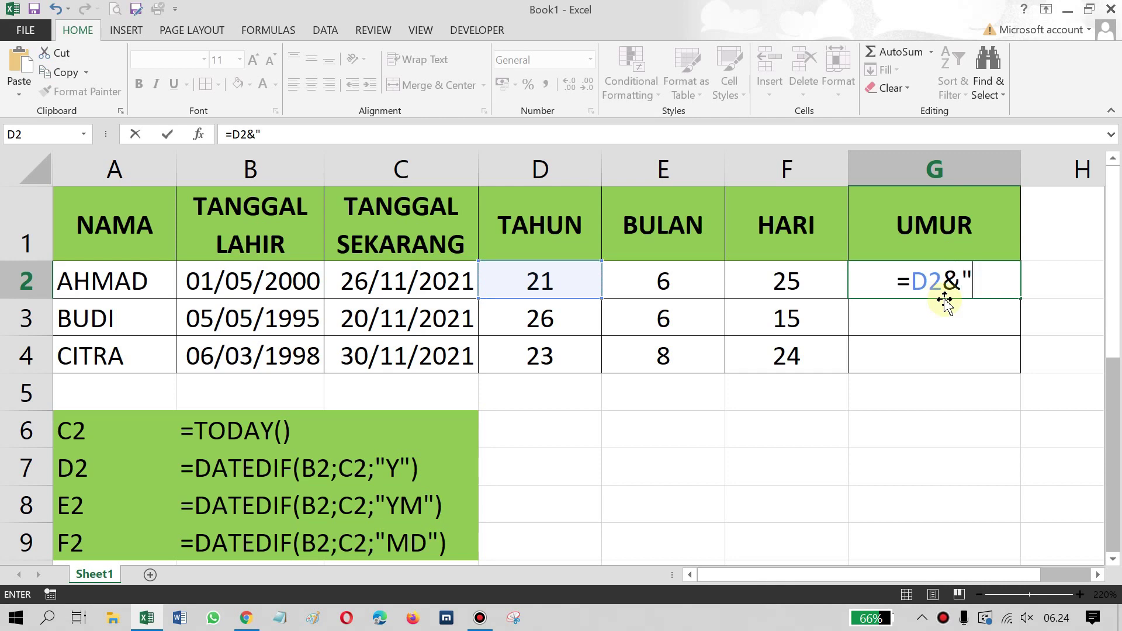
text( t)
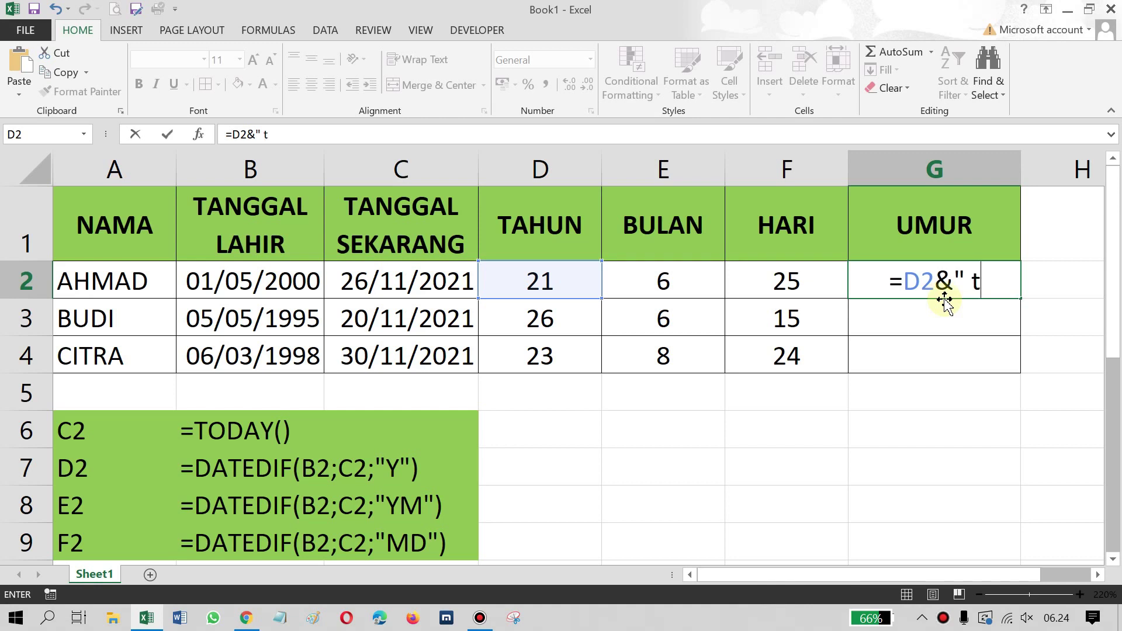
text(AHUN)
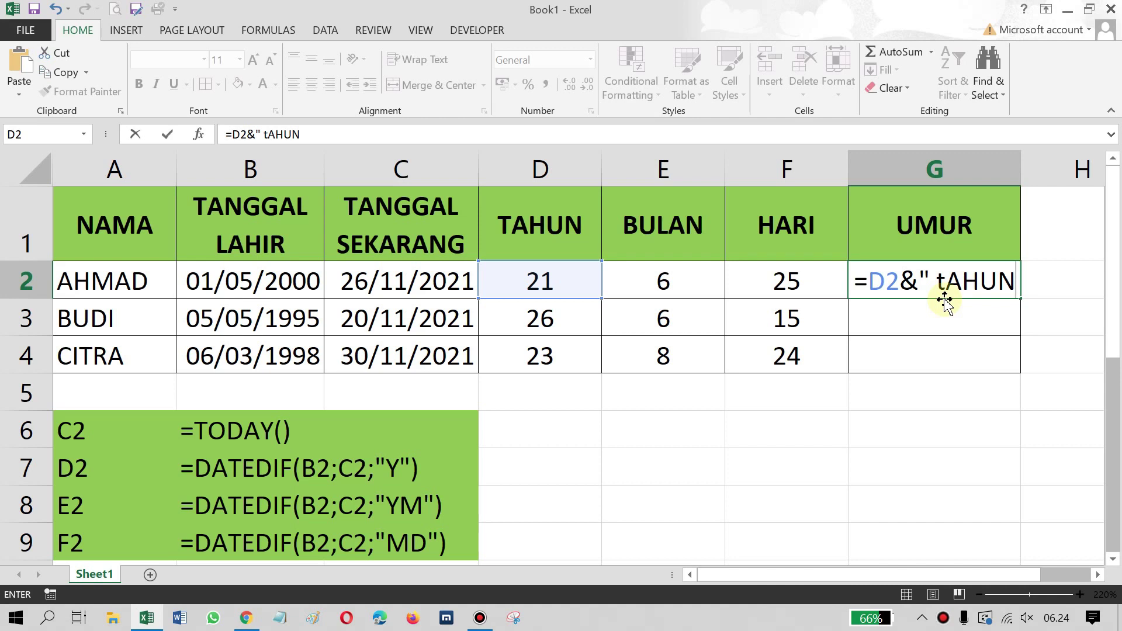
text(")
key(Return)
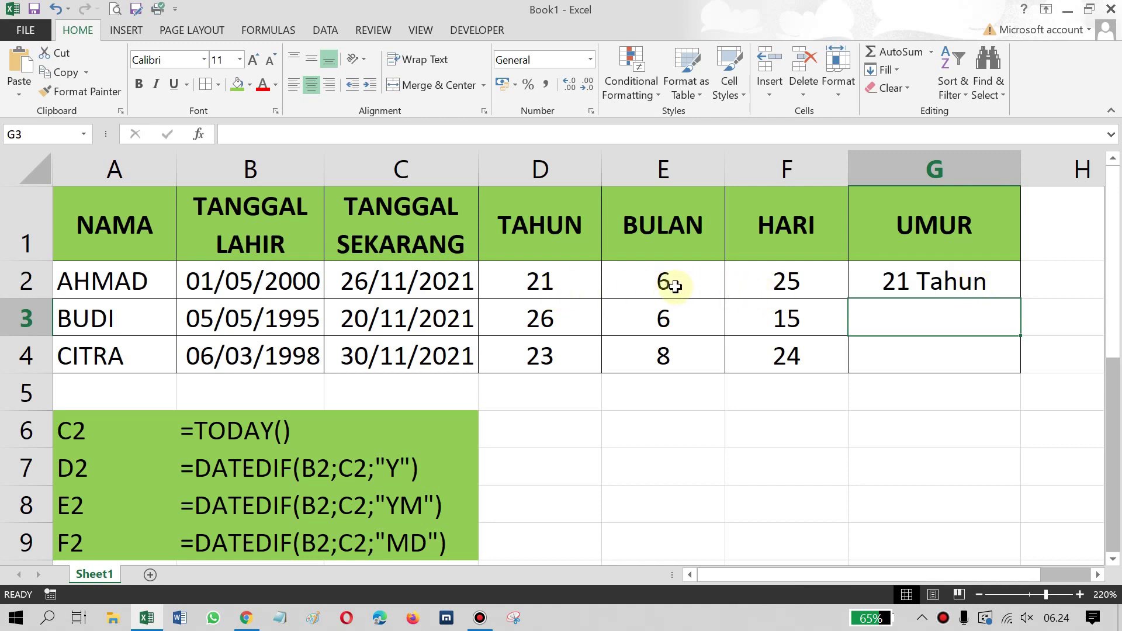
Extend the G2 formula with &E2&" Bulan " to add the months.
double_click(999, 280)
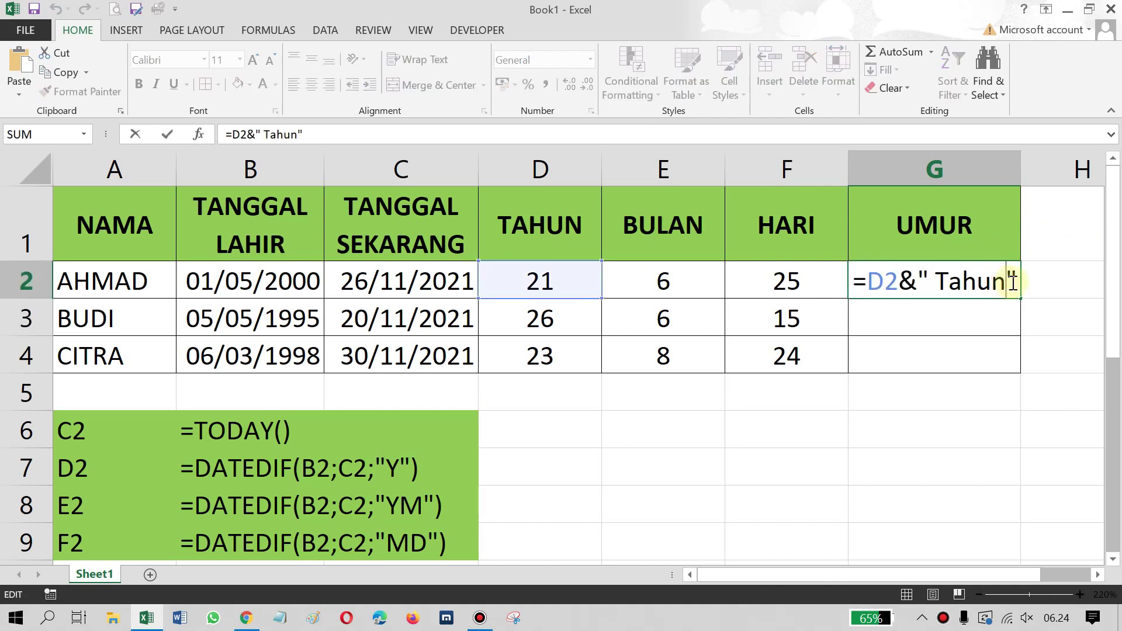
click(1019, 283)
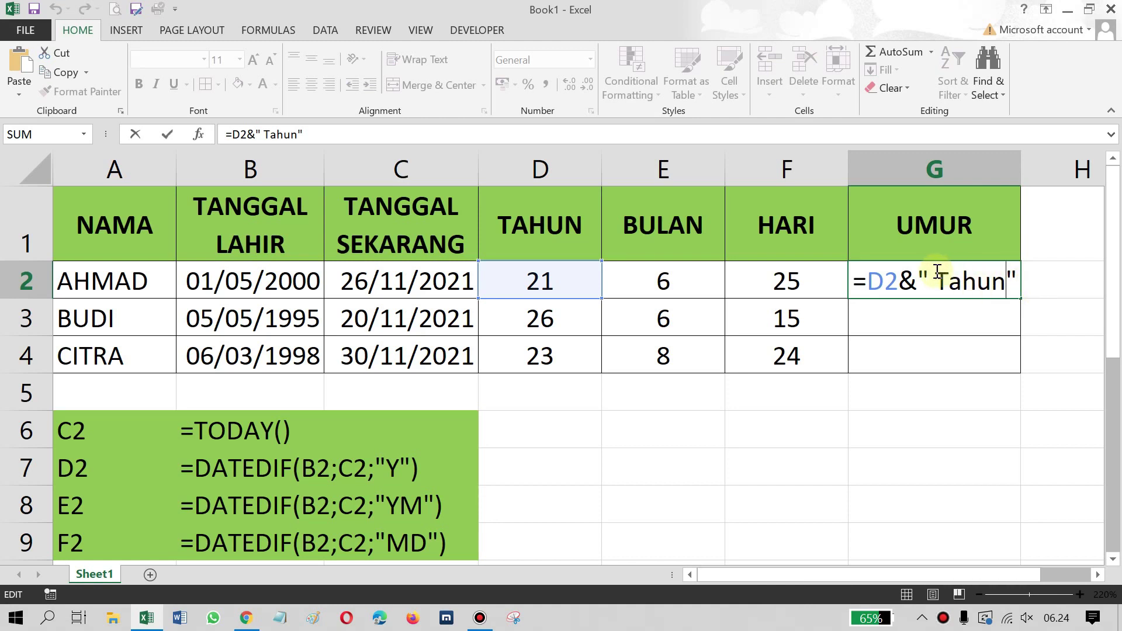
drag(918, 280, 934, 279)
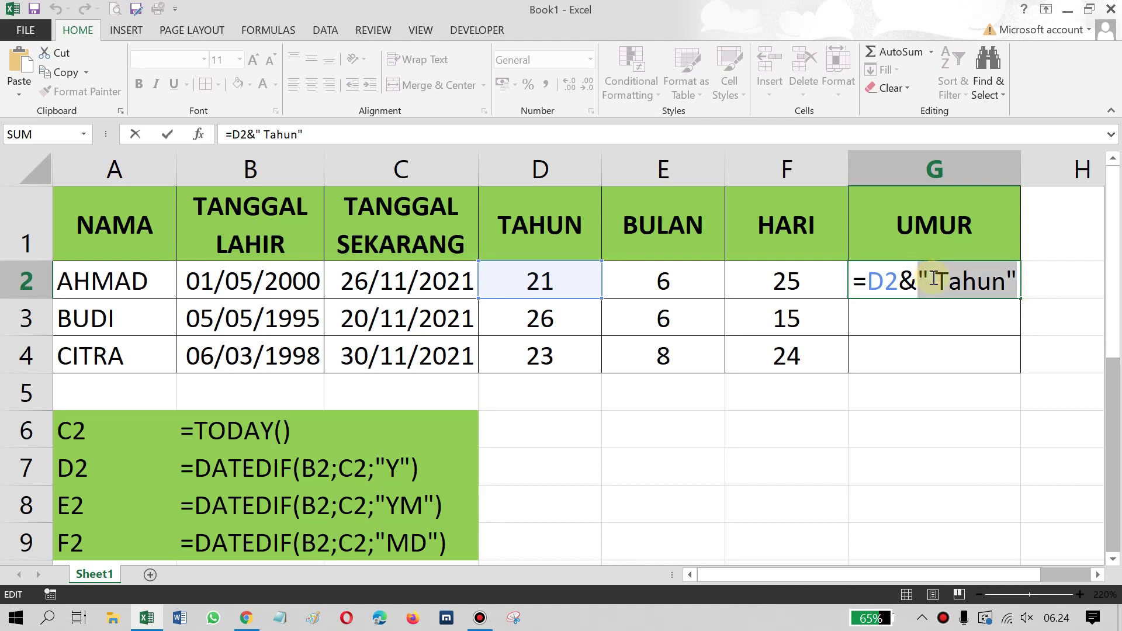
click(1015, 282)
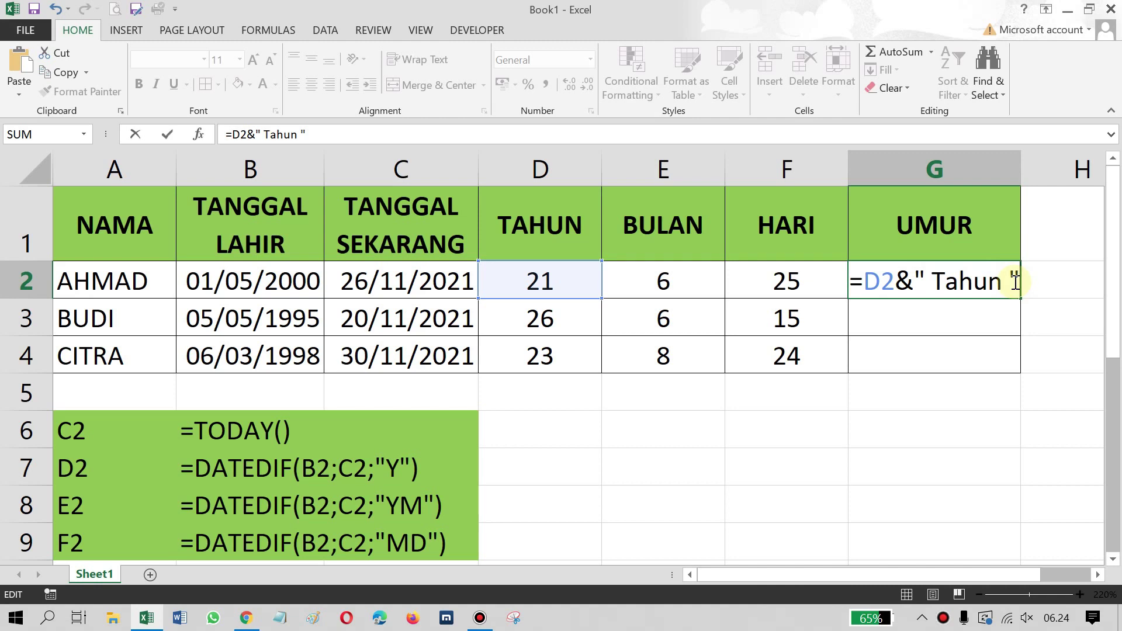
text(&)
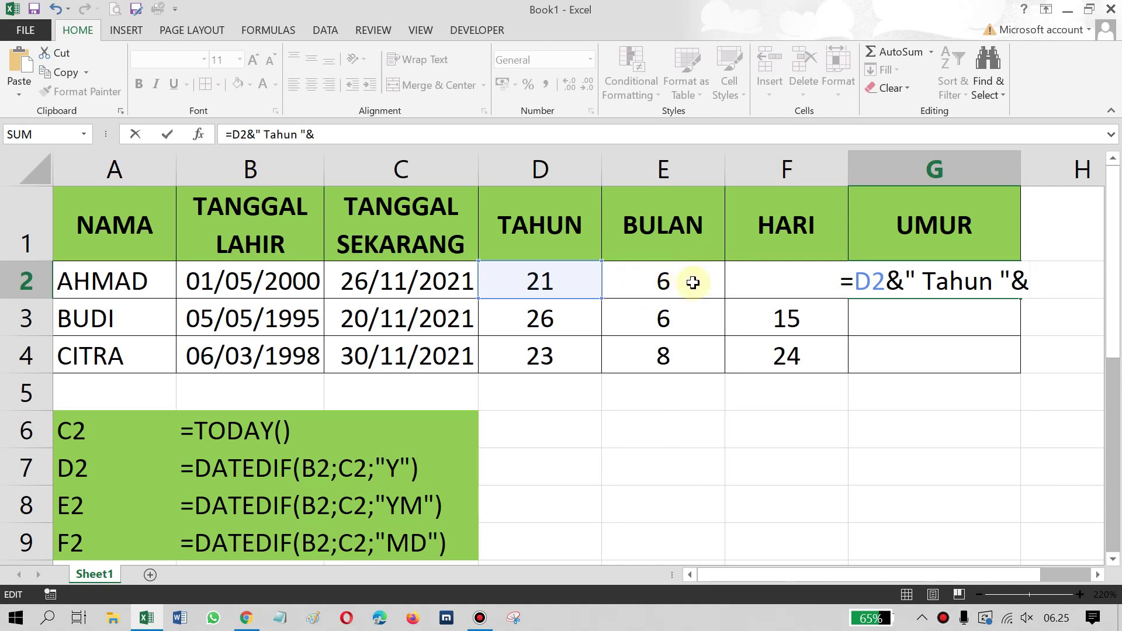
click(670, 281)
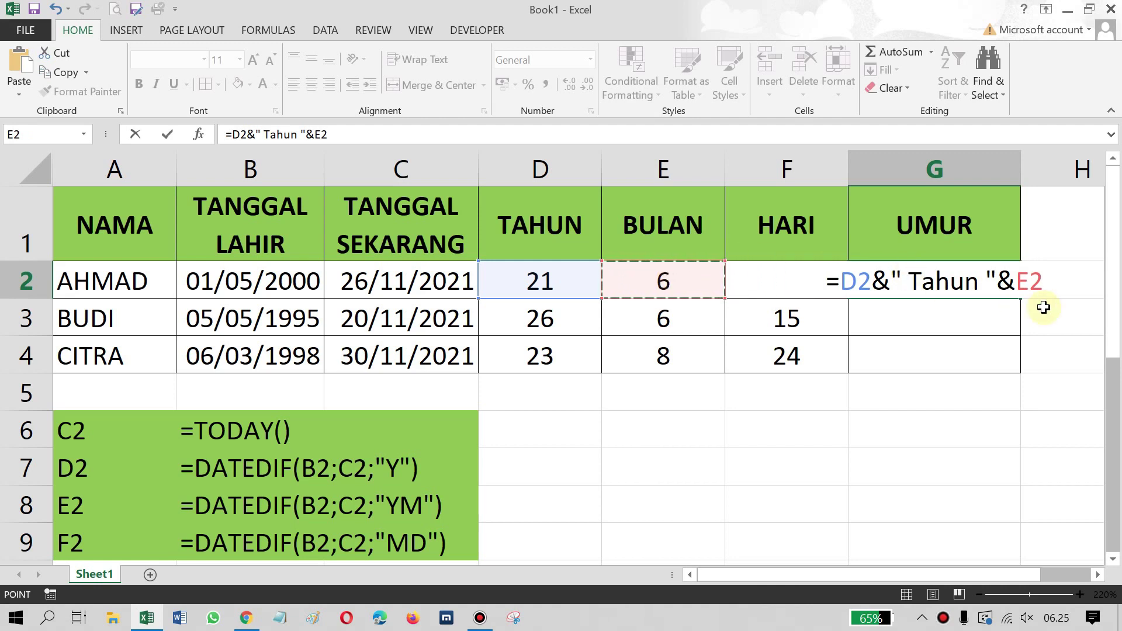
text(&)
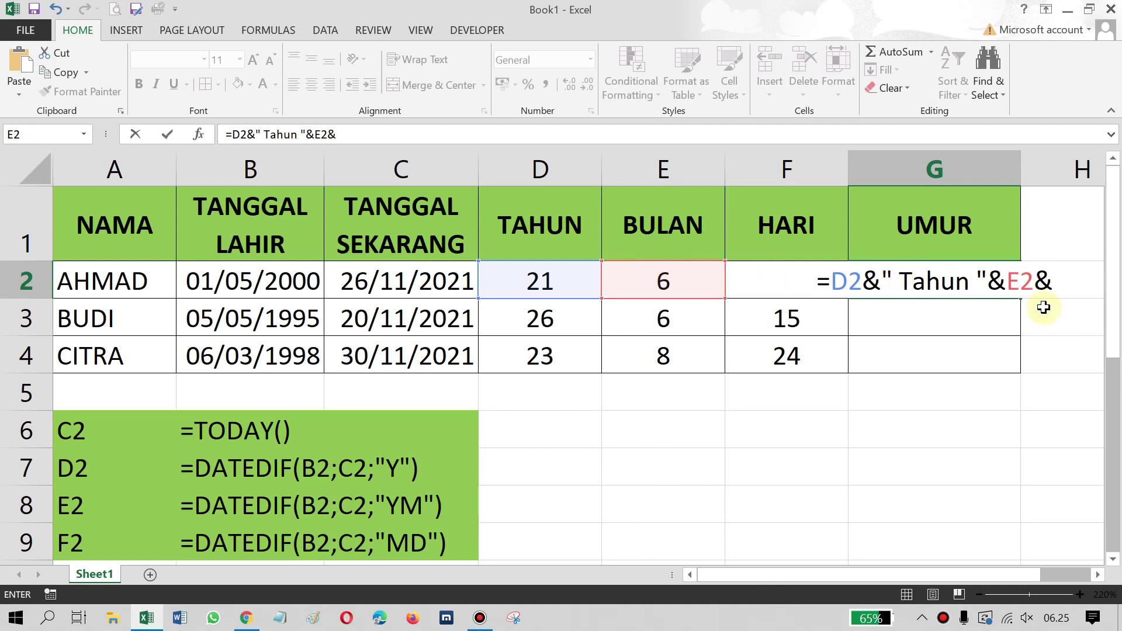
text(")
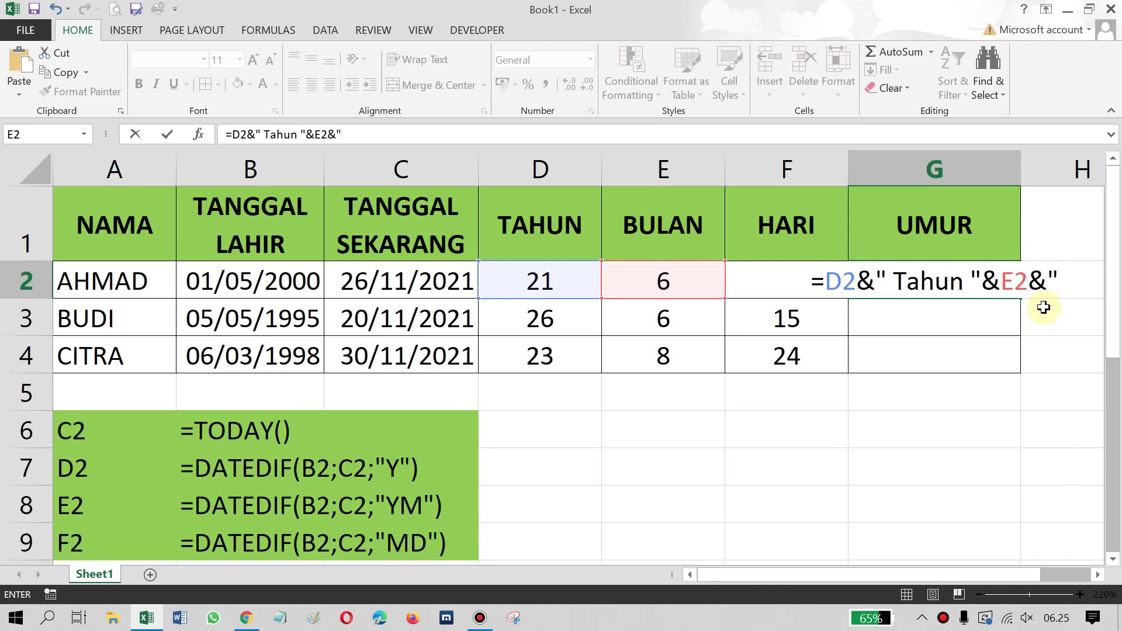
text( Bulan)
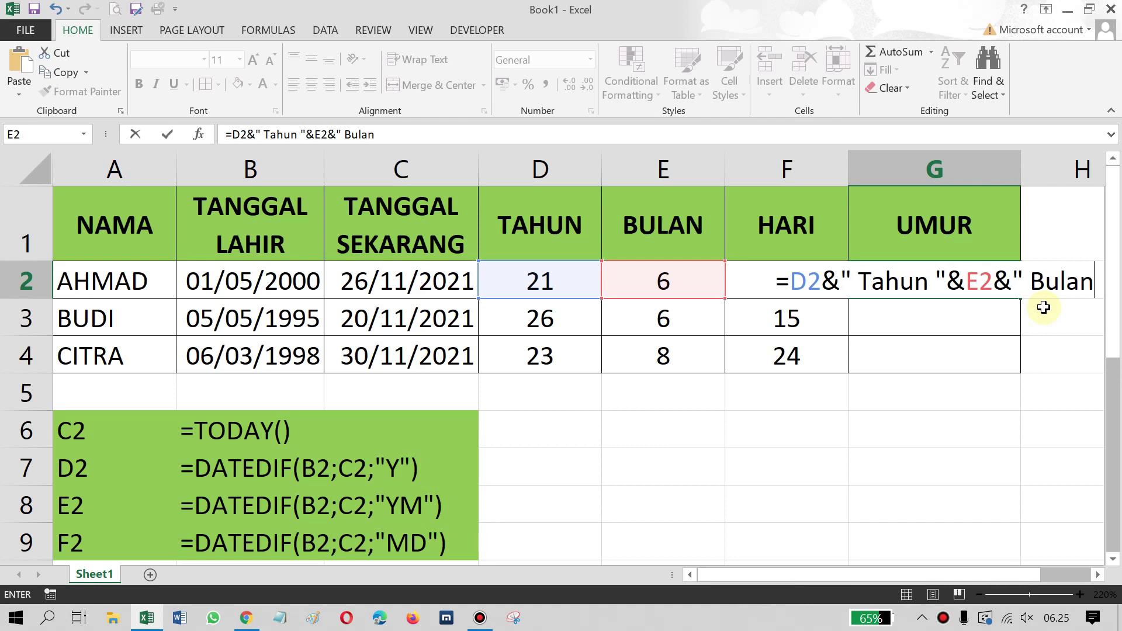
text( ")
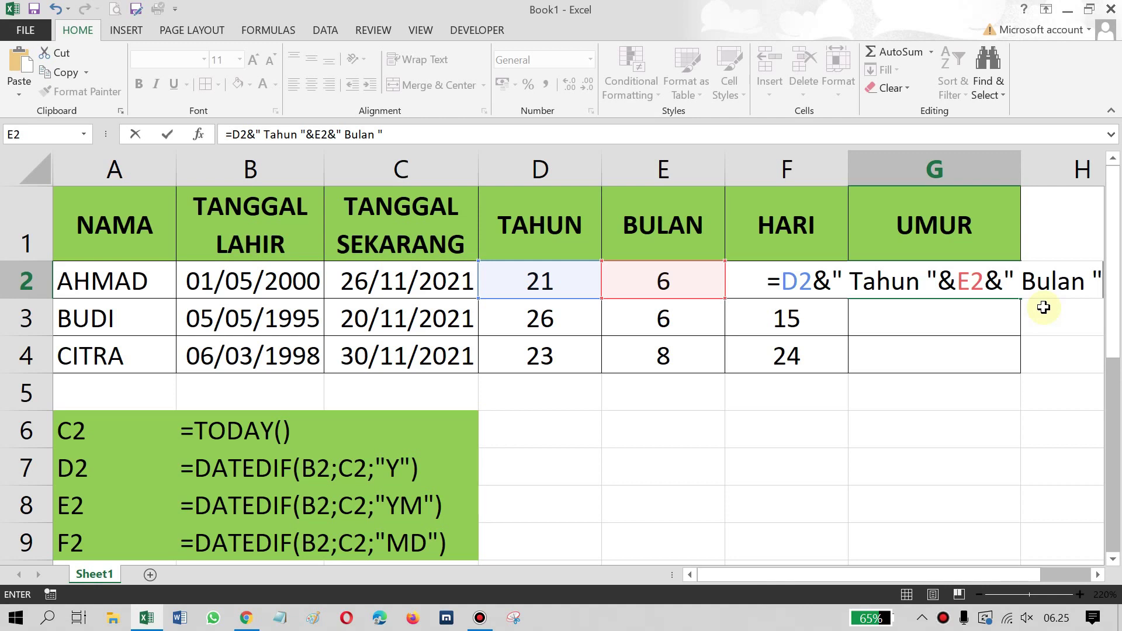
Commit the G2 formula and widen column G to fit the age text.
key(Return)
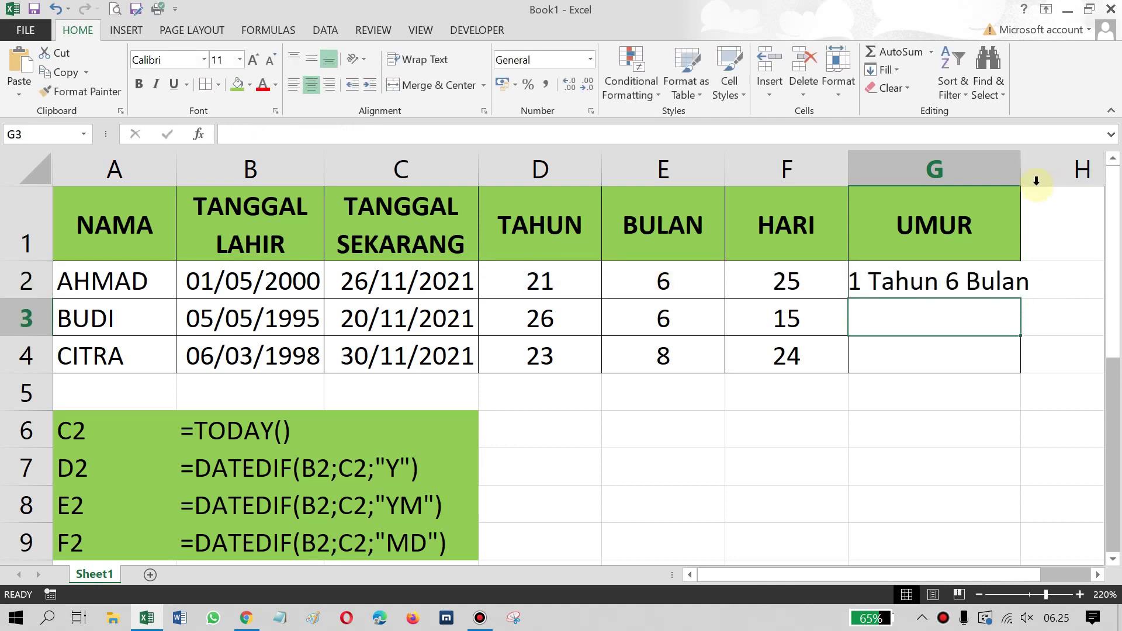
drag(1021, 161, 1093, 160)
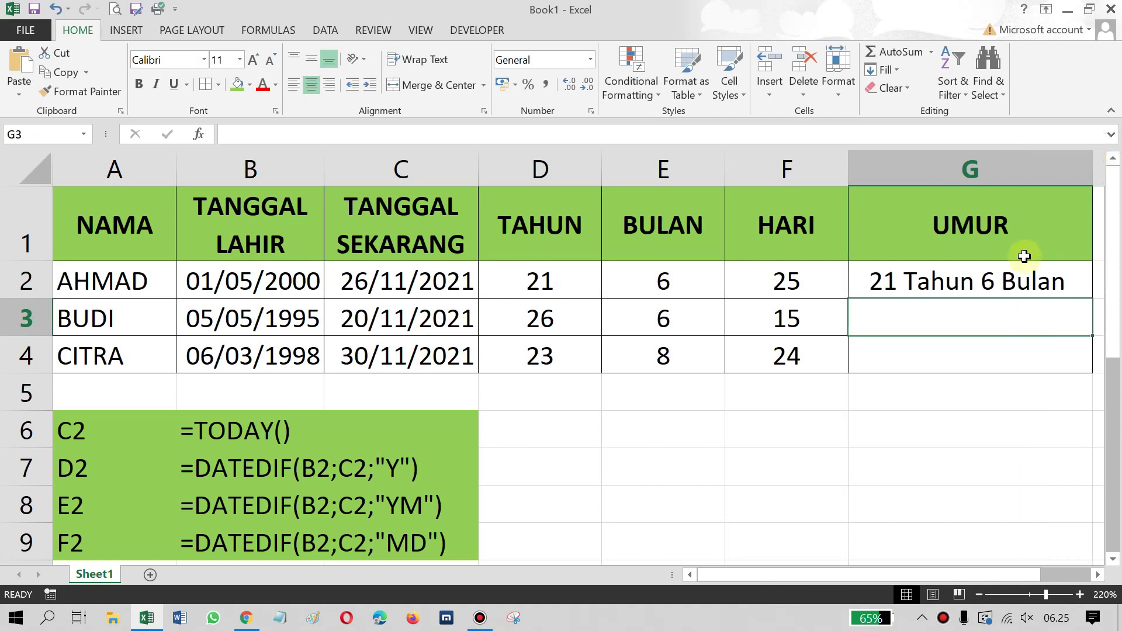
click(910, 287)
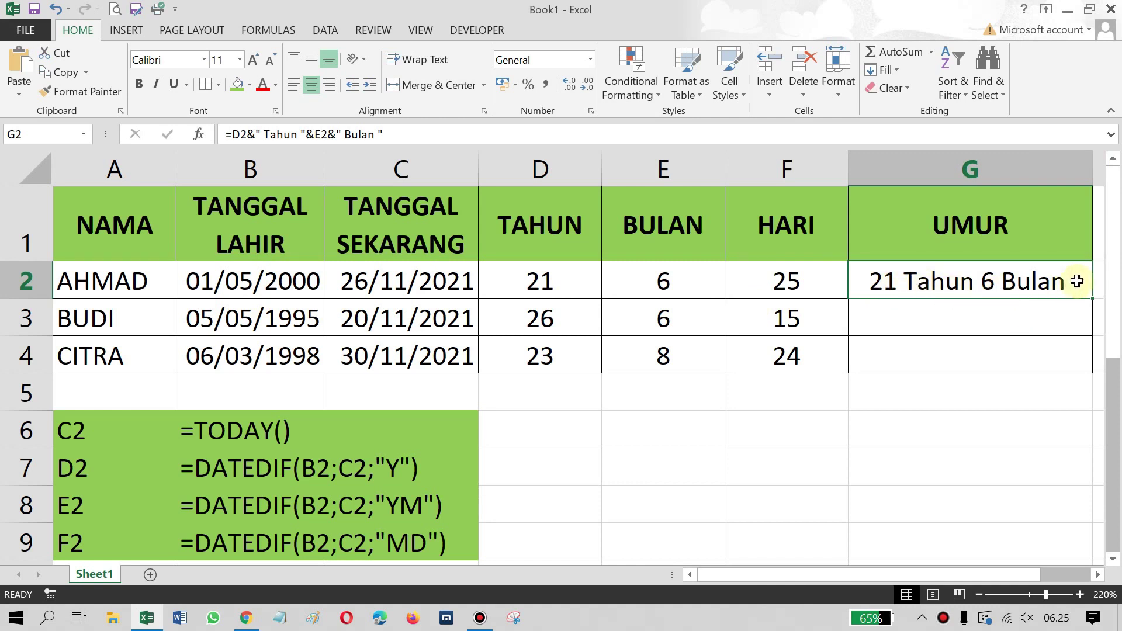
Append &F2&" Hari to the G2 formula for the days.
double_click(1078, 281)
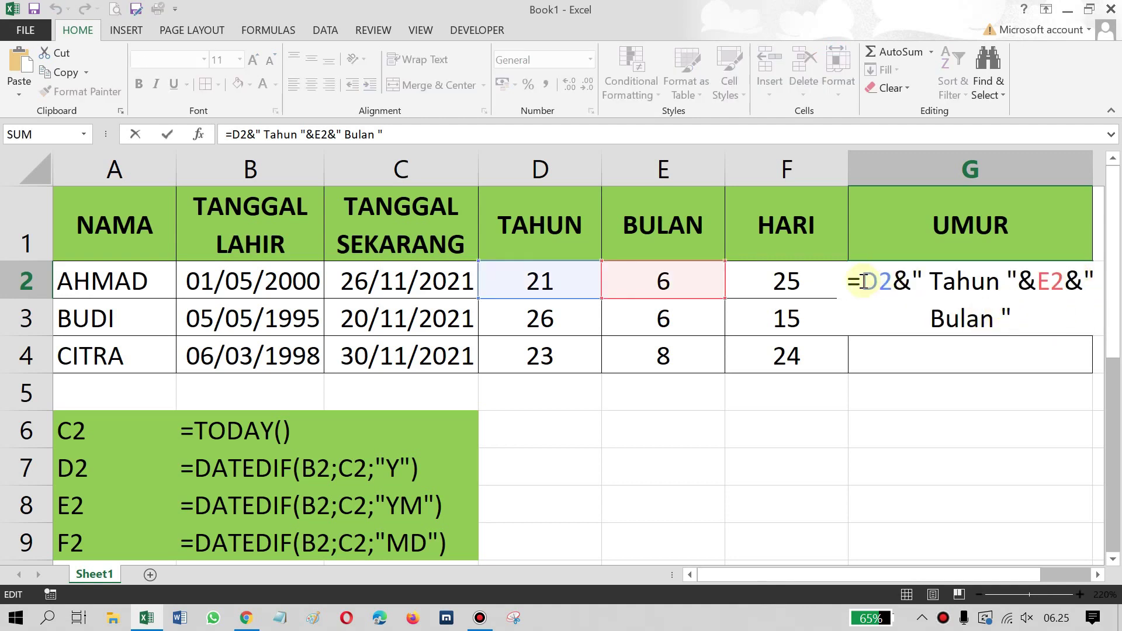
click(1024, 319)
text(&)
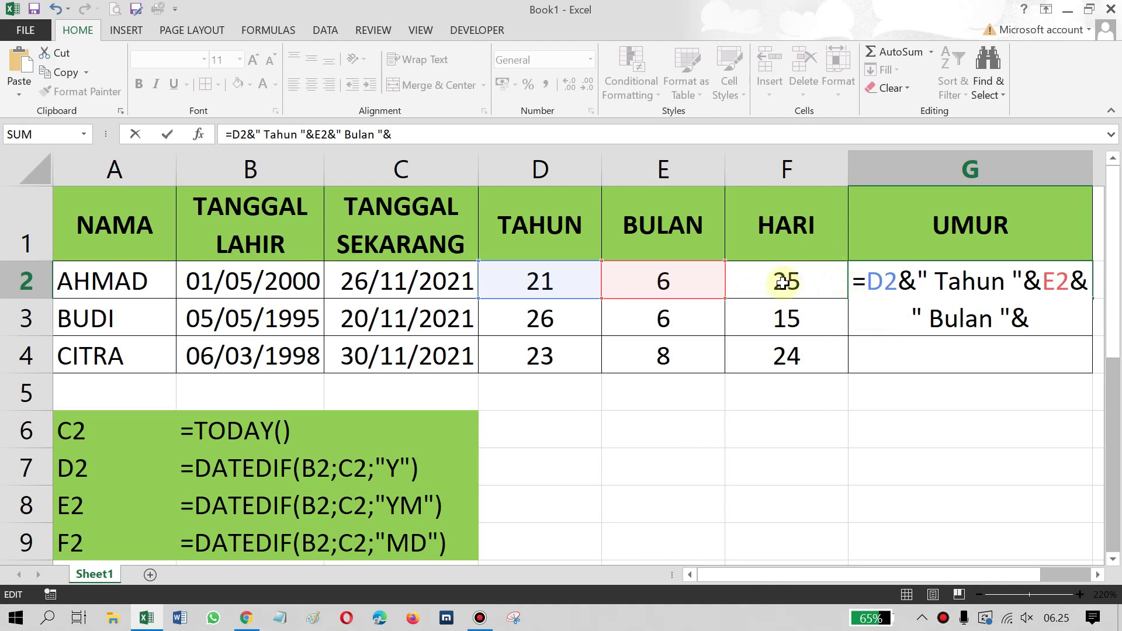
click(783, 283)
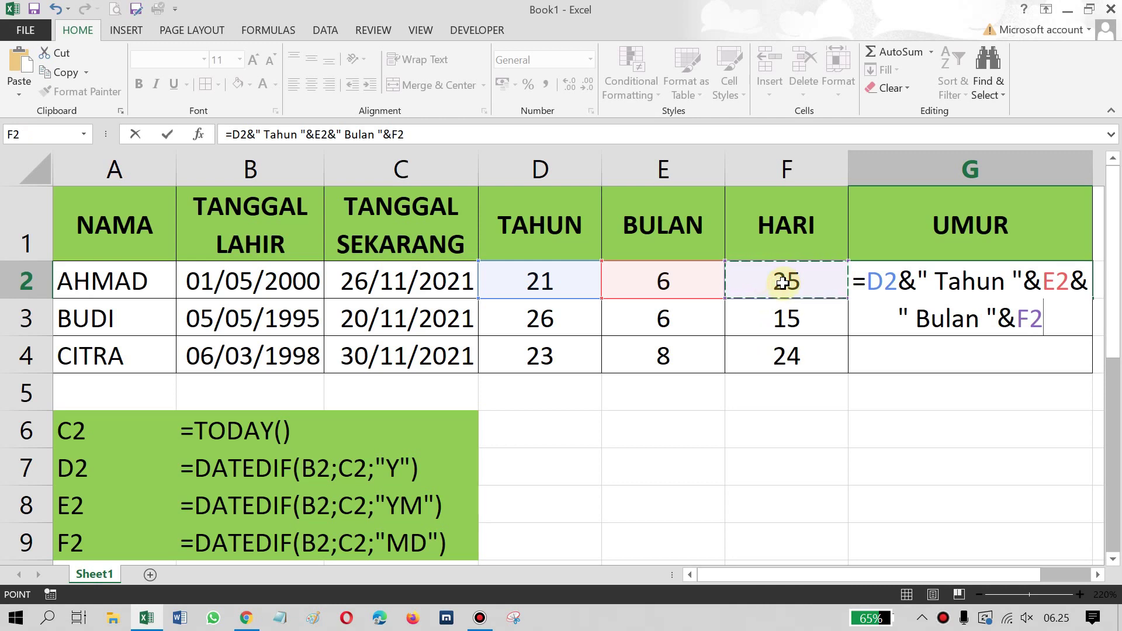
text(&)
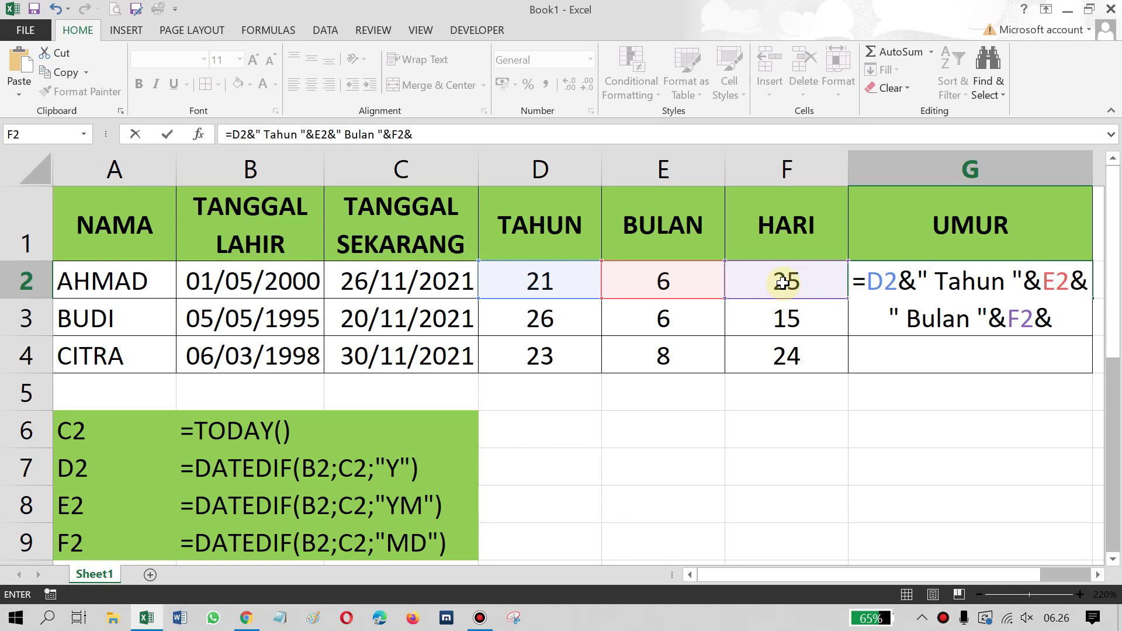
text(")
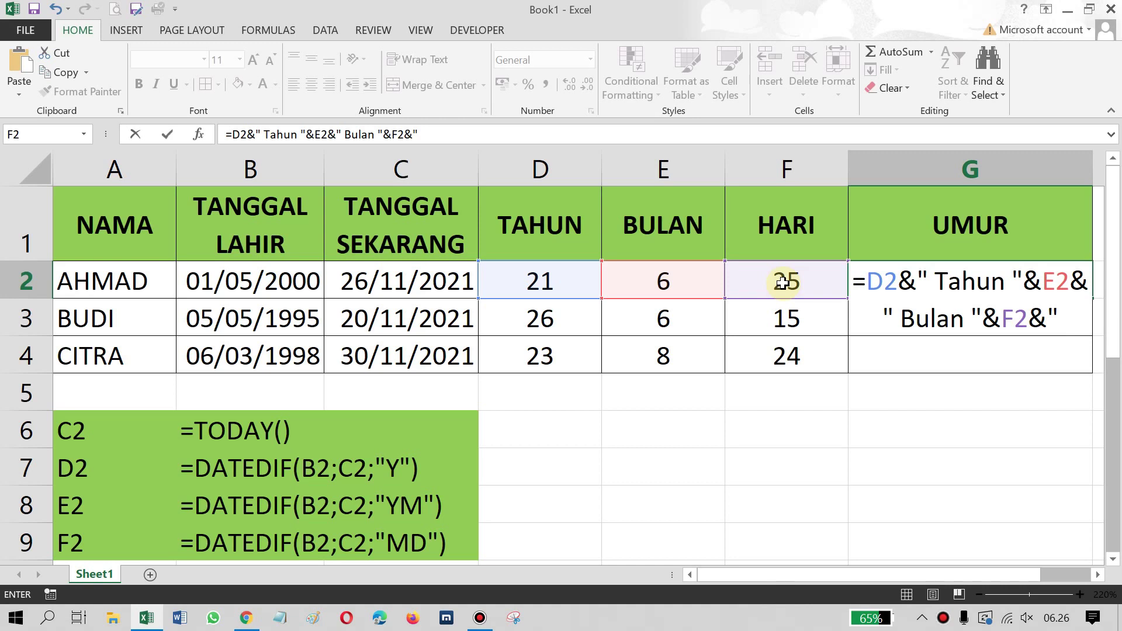
text( Hari)
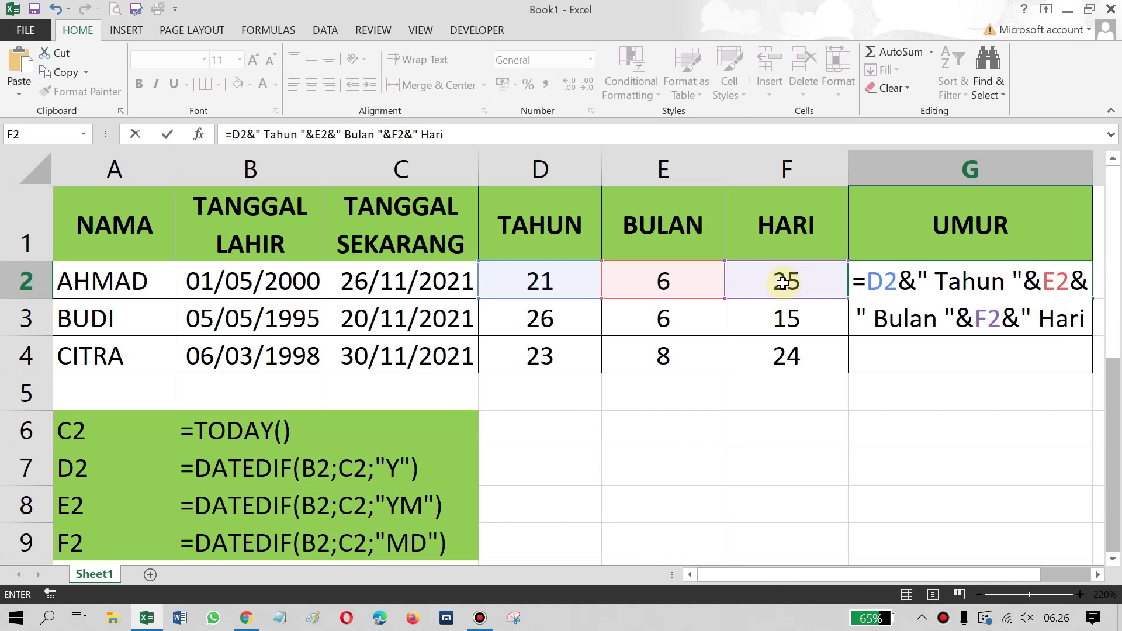
text(")
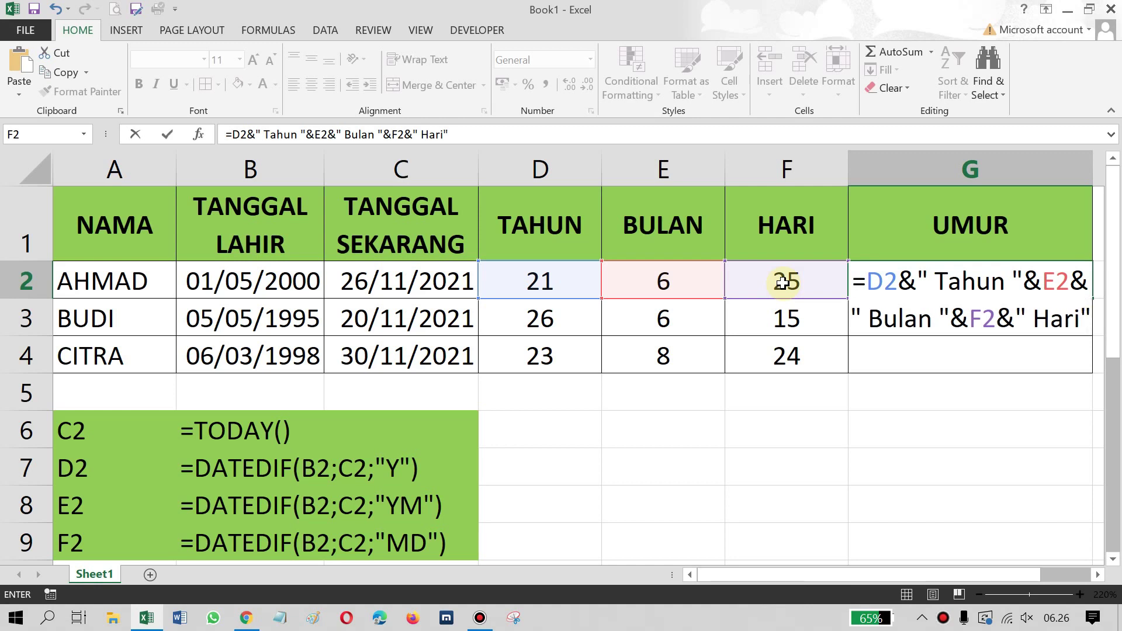
Commit the full age formula, wrap and centre rows 2–4, and narrow column G.
key(Return)
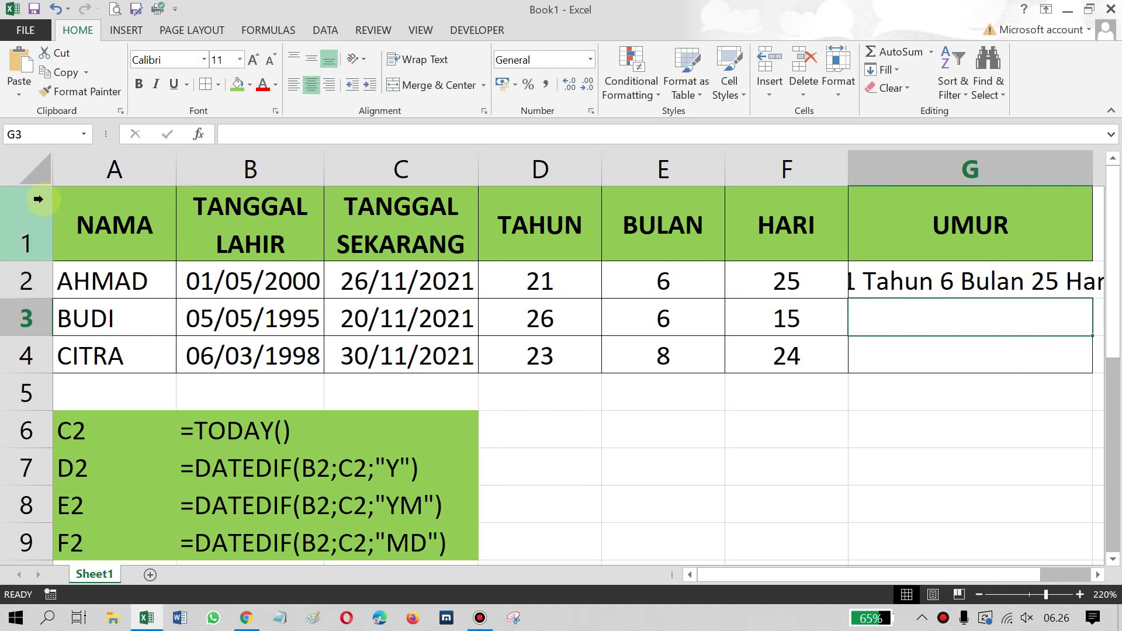
drag(22, 284, 17, 354)
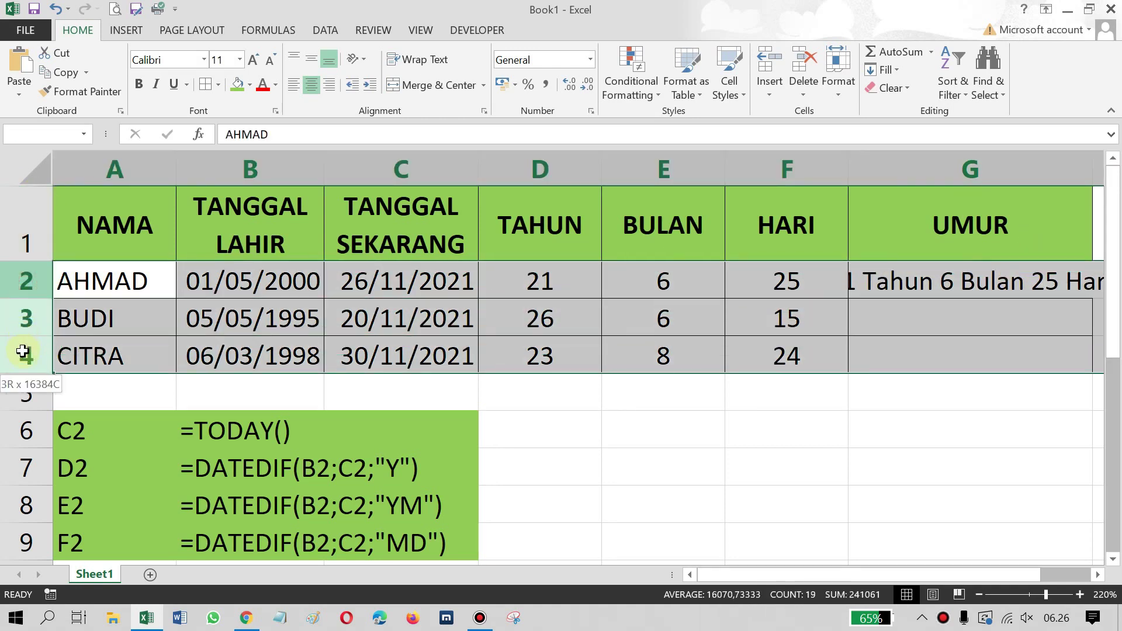
click(430, 65)
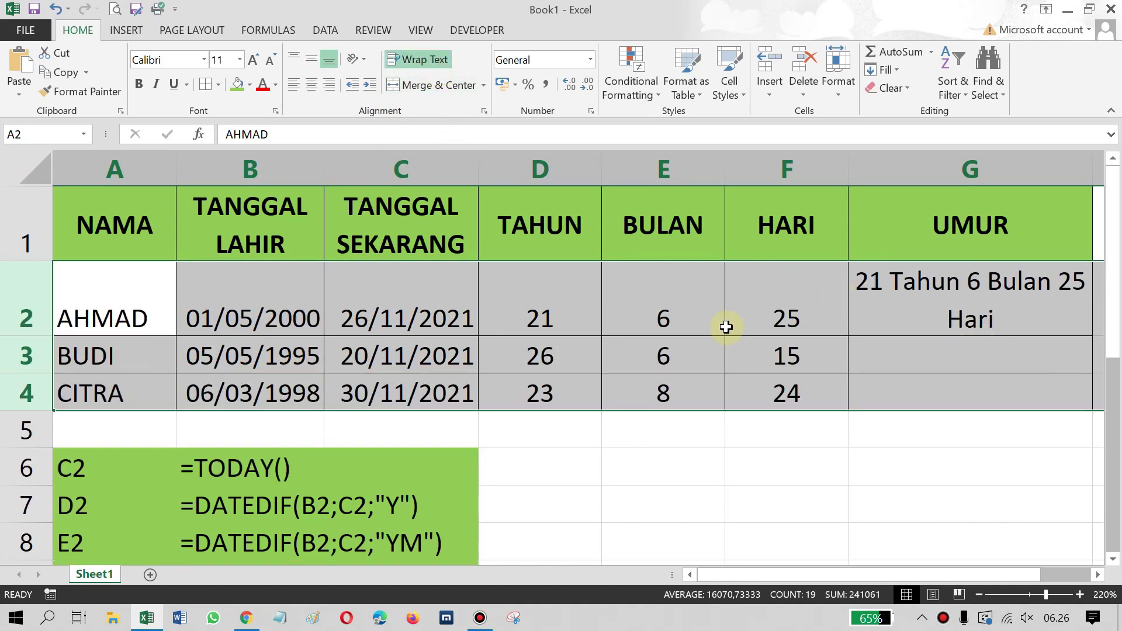
click(316, 87)
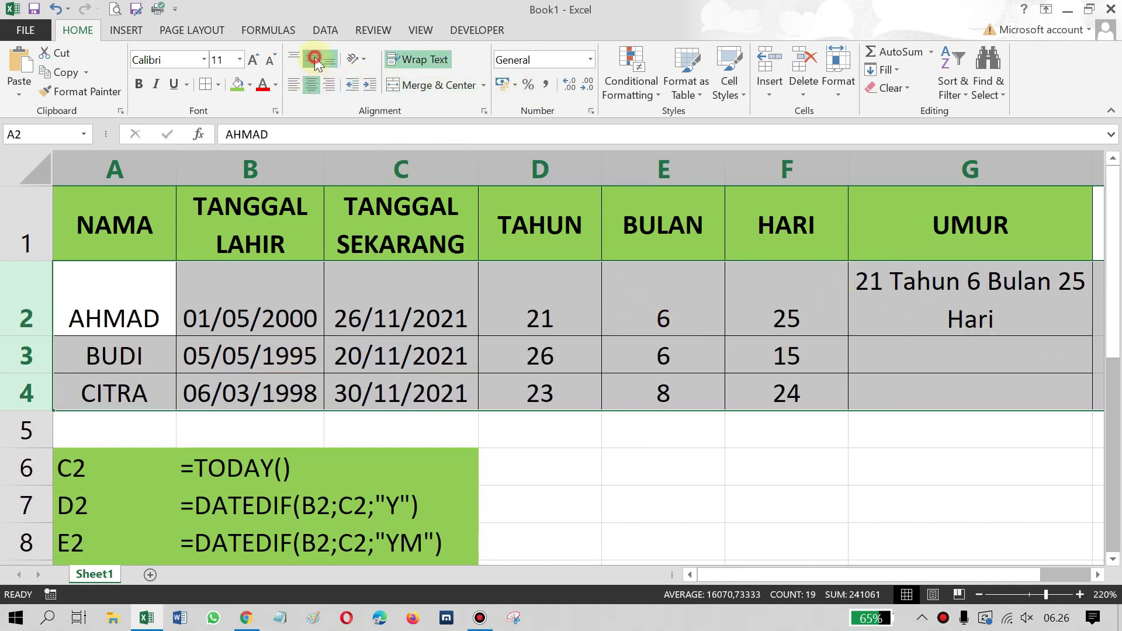
click(312, 59)
click(965, 317)
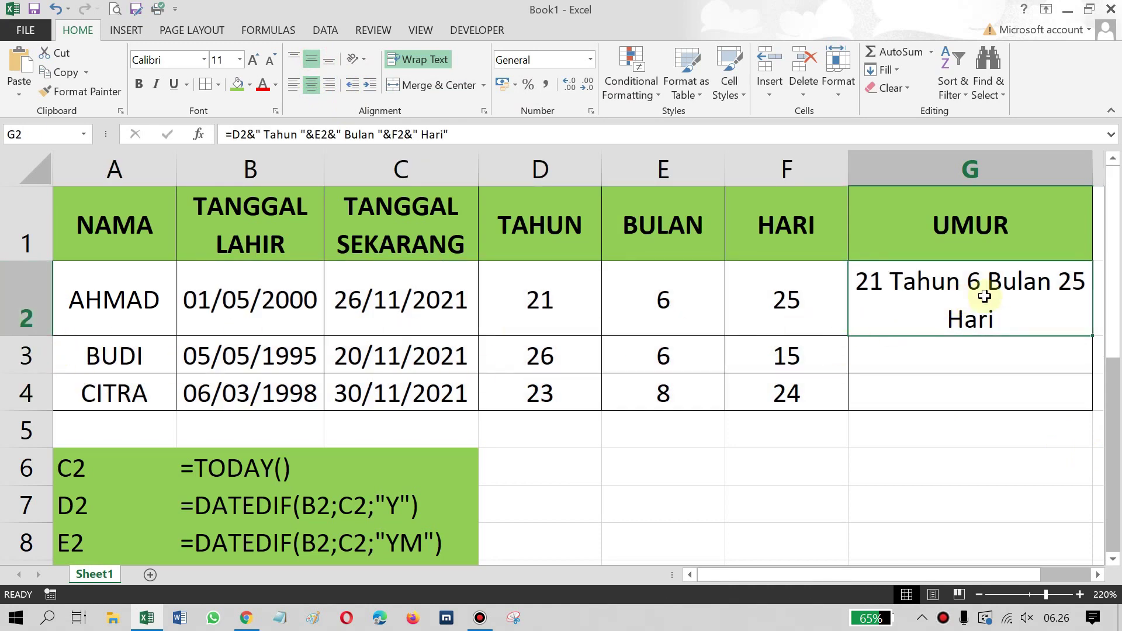
drag(1092, 163, 1072, 162)
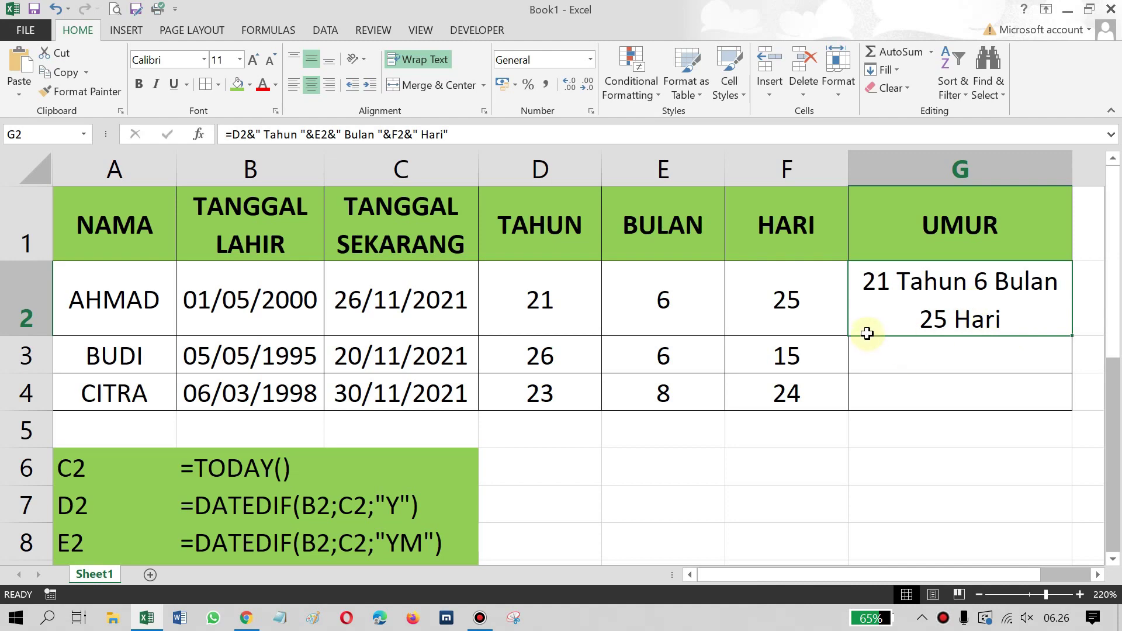
Type the label G2 in a blank cell of row 6.
scroll(322, 498, down, 1)
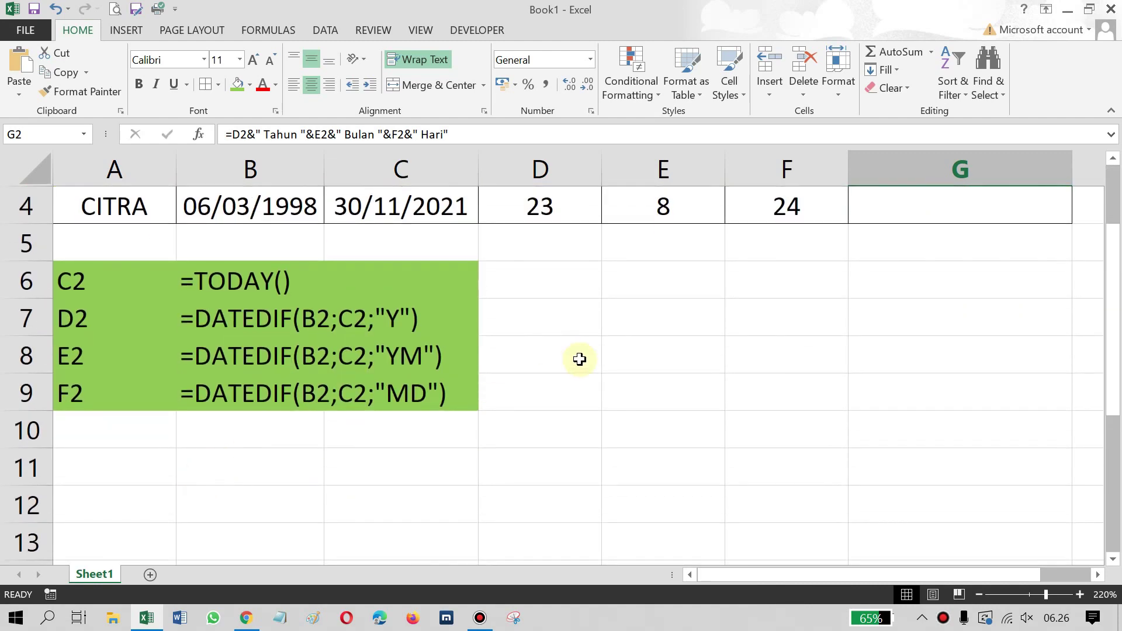
scroll(579, 358, up, 1)
click(576, 468)
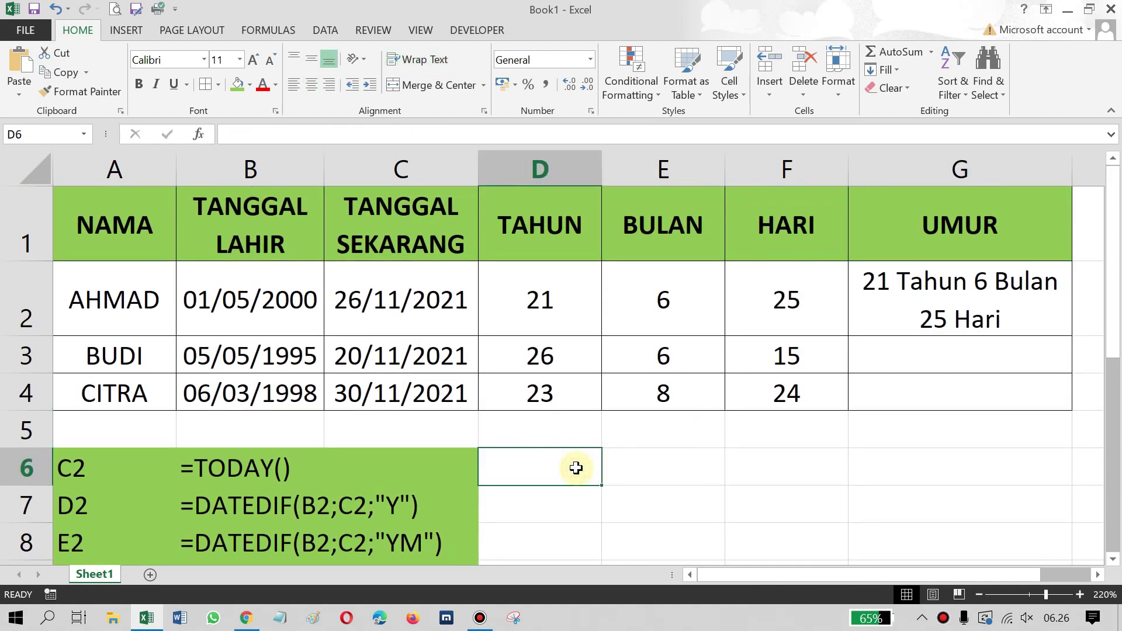
key(Right)
text(c)
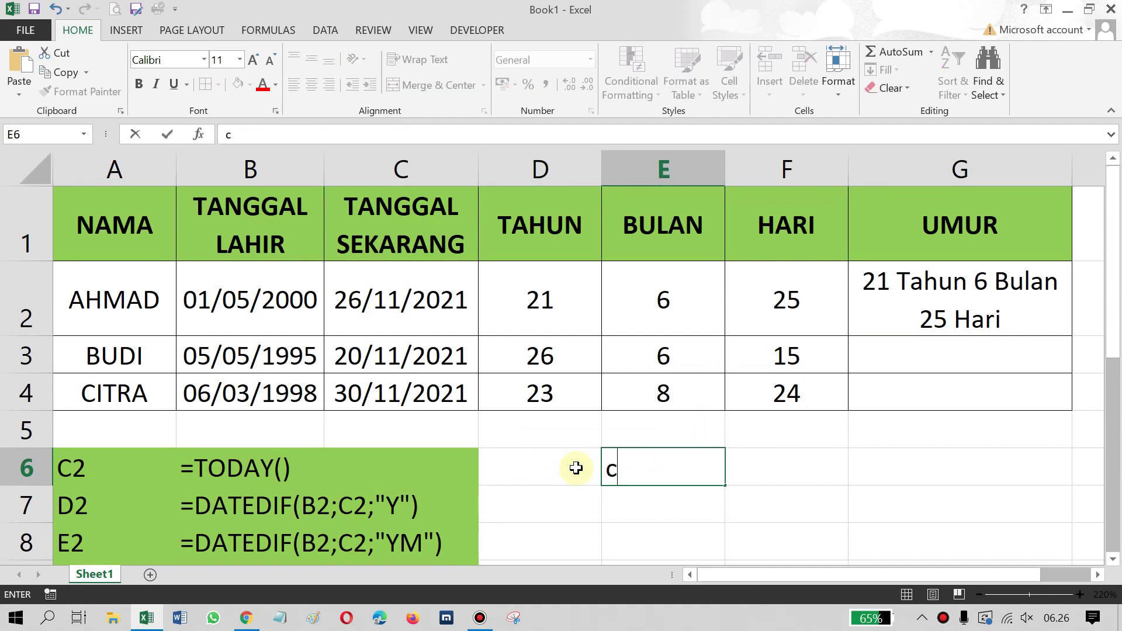
key(BackSpace)
text(G2)
key(Tab)
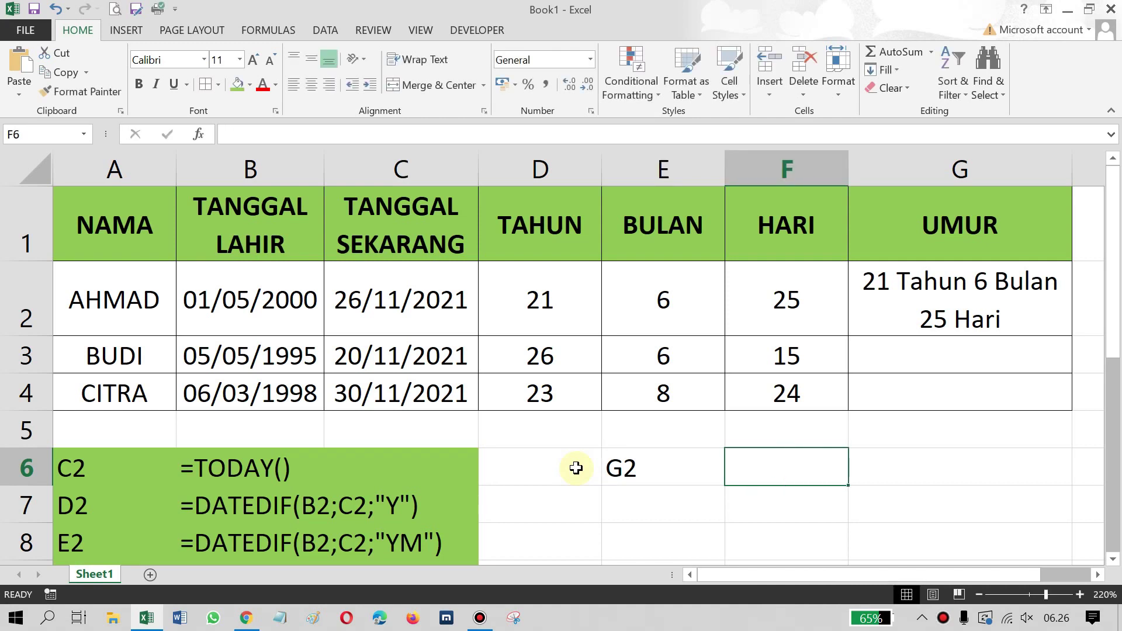
Enter the text '=D2&" Tahun "&E2&" Bulan "&F2&" Hari" beside the G2 label.
text(')
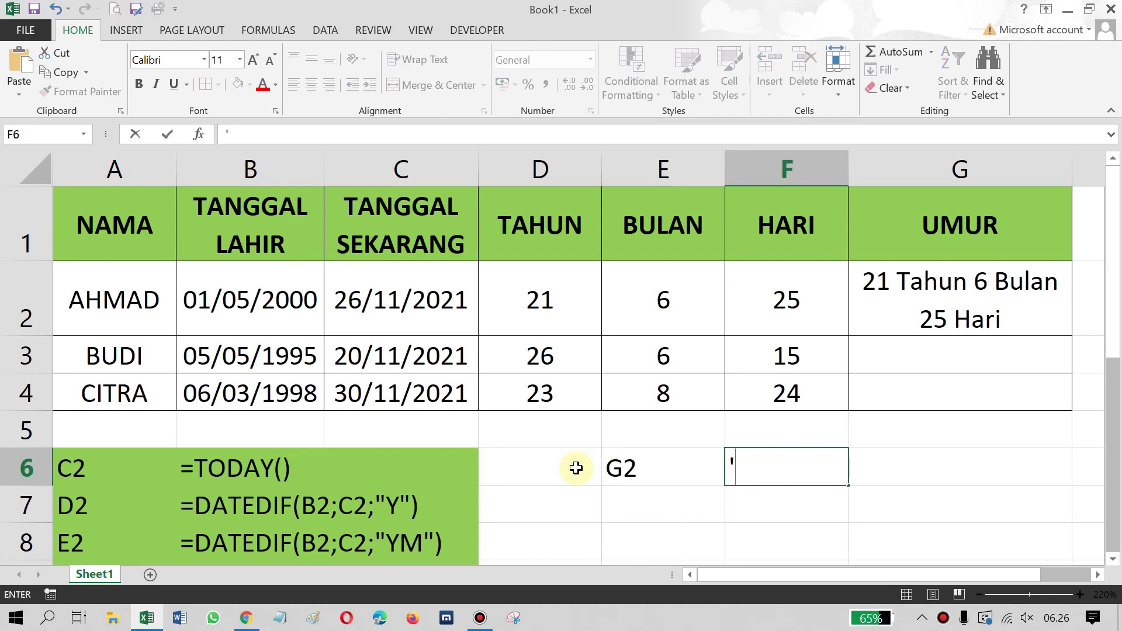
text(=)
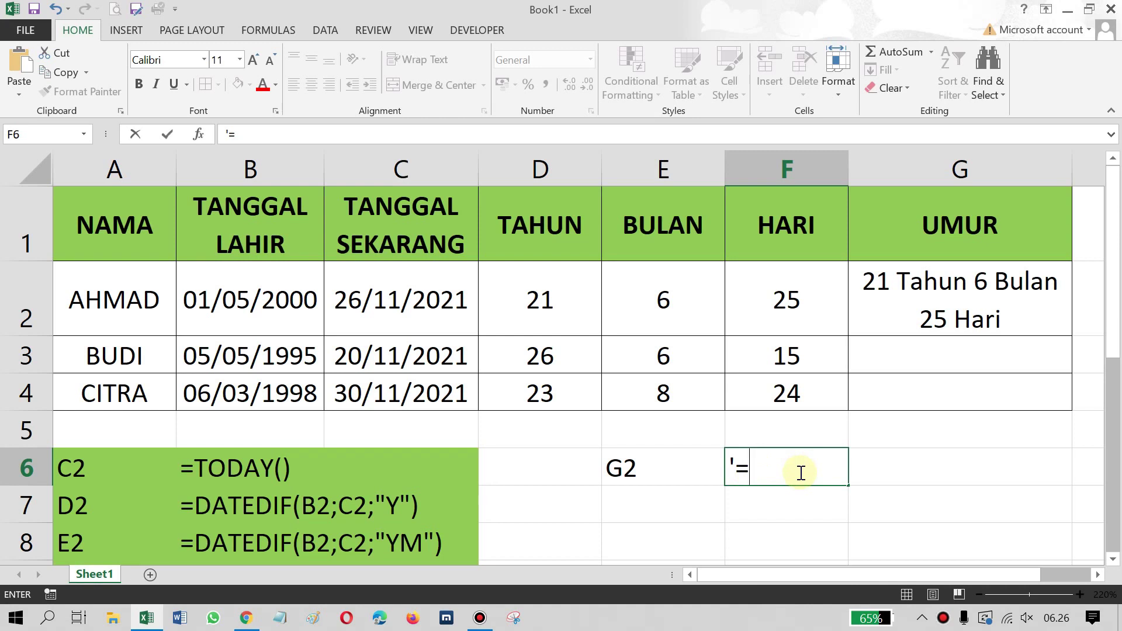
text(D)
text(2)
text(&)
text(" )
text(t)
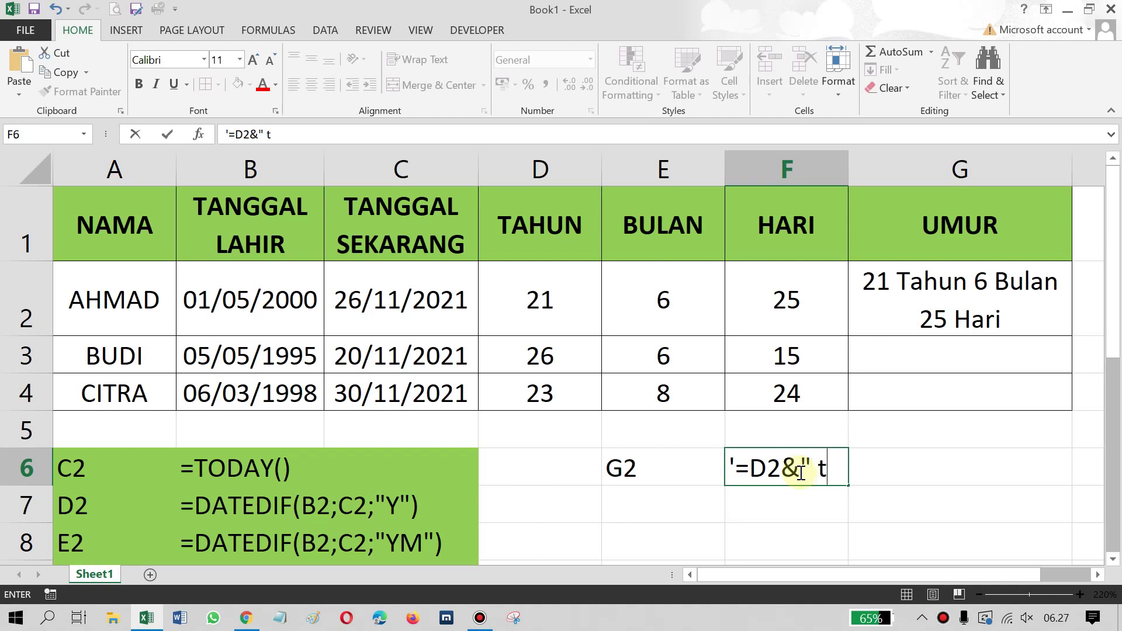
text(AHUN)
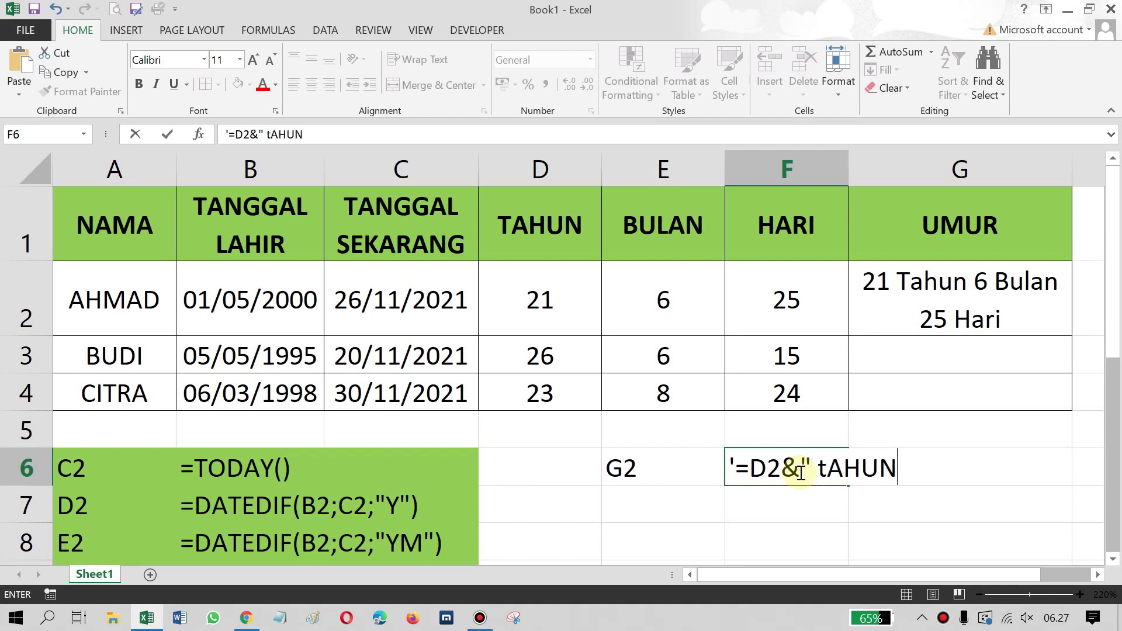
key(BackSpace)
key(BackSpace)
key(BackSpace)
key(BackSpace)
key(BackSpace)
text(T)
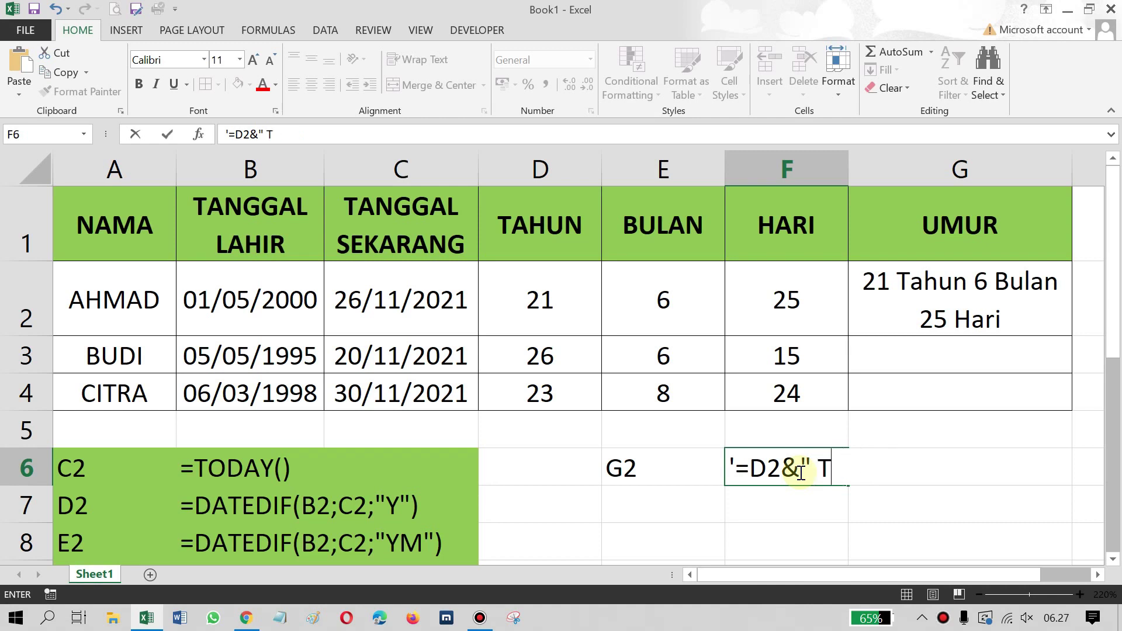
text(ahun ")
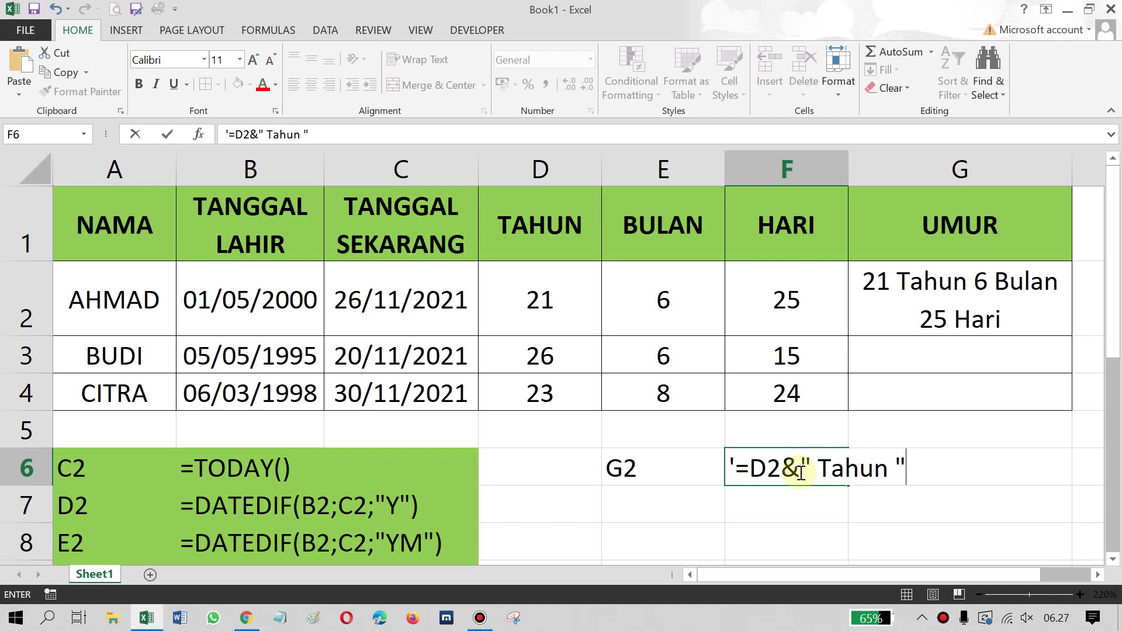
text(&)
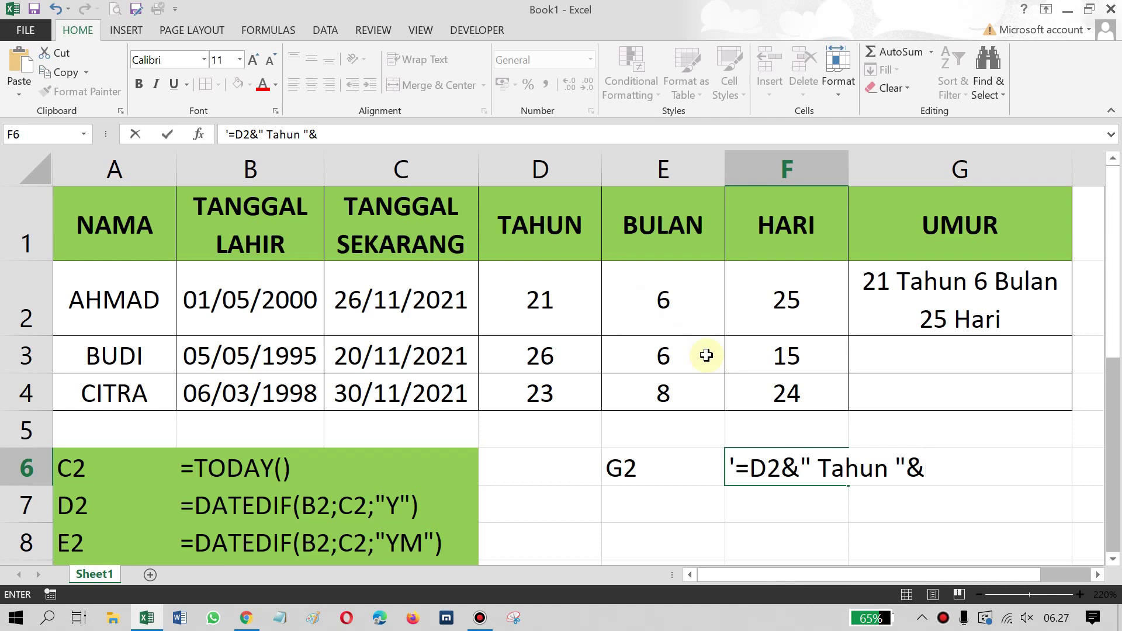
text(E2)
text(&)
text(" )
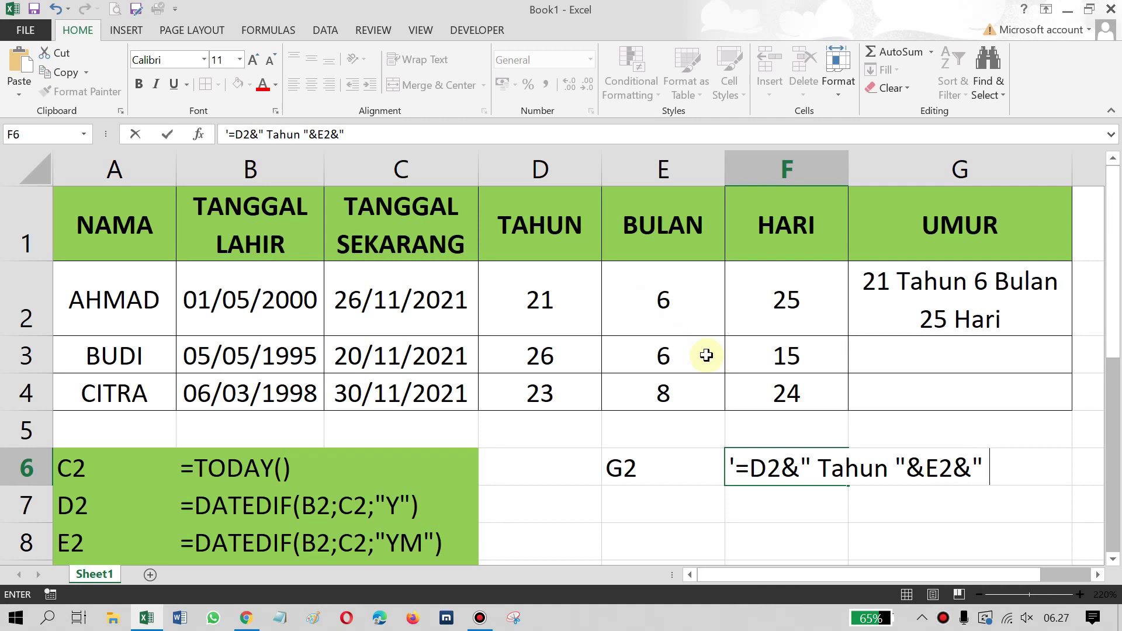
text(Bulan)
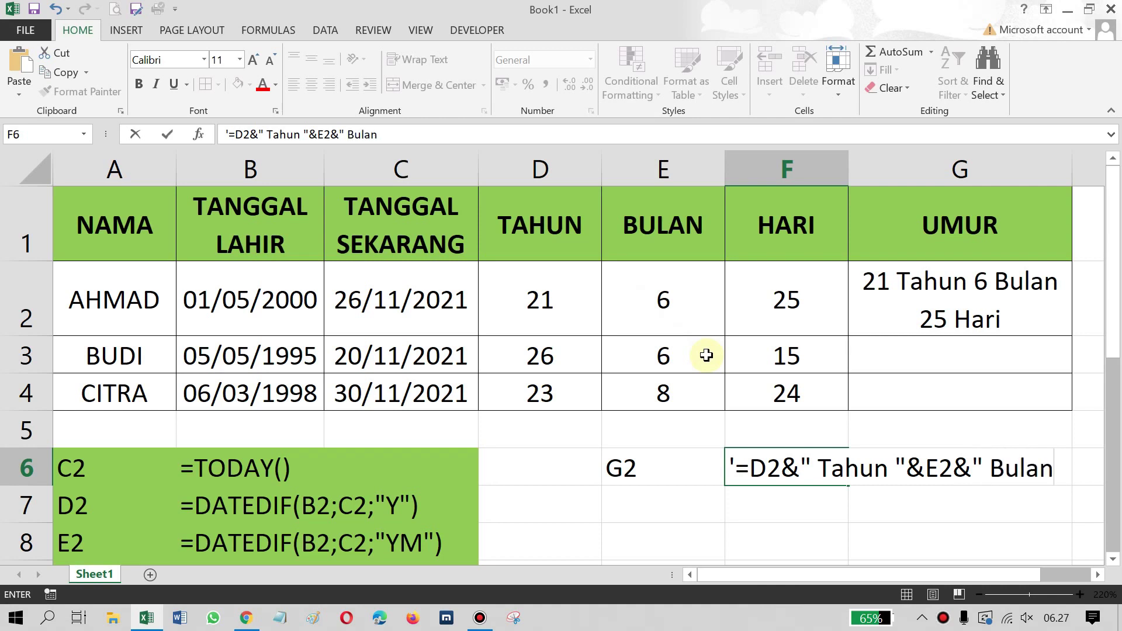
text( ")
text(&)
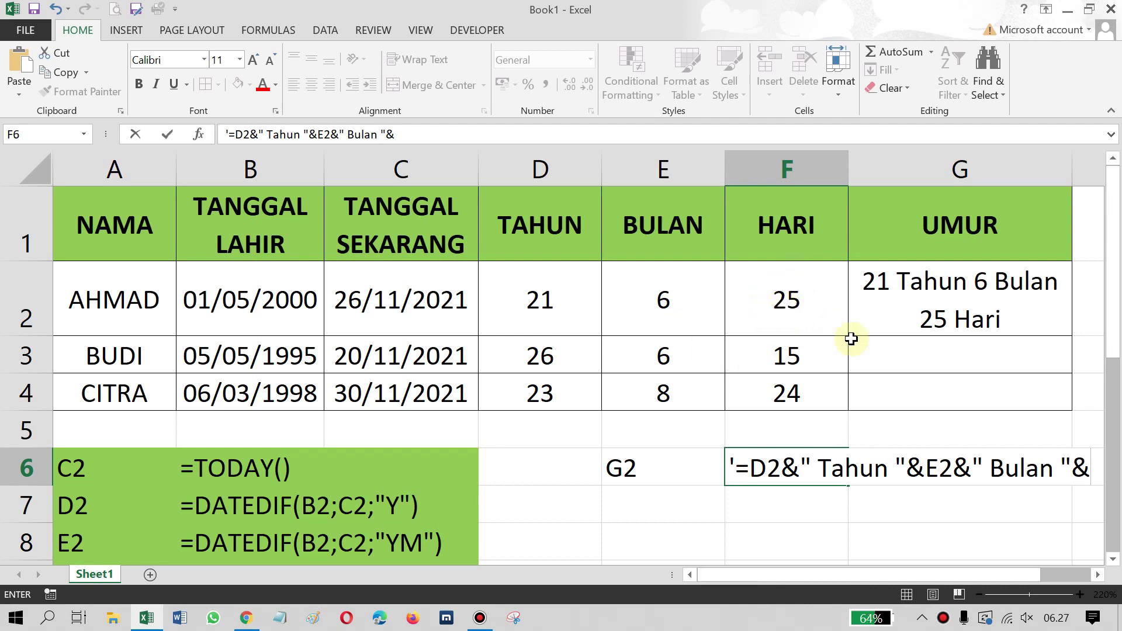
text(f)
key(BackSpace)
text(F2)
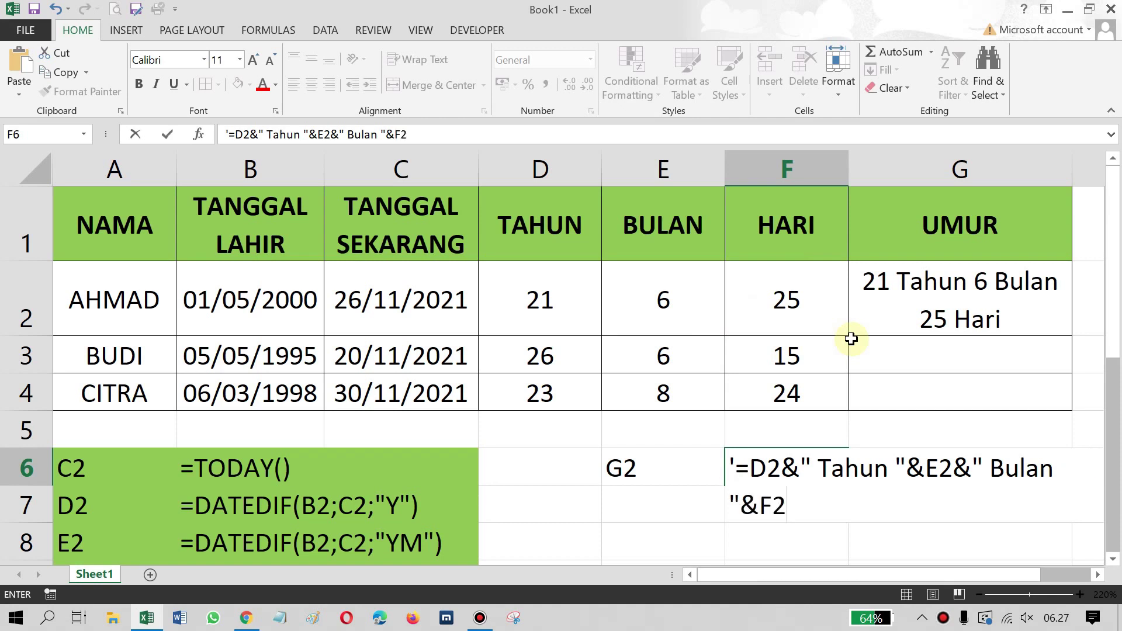
text(&)
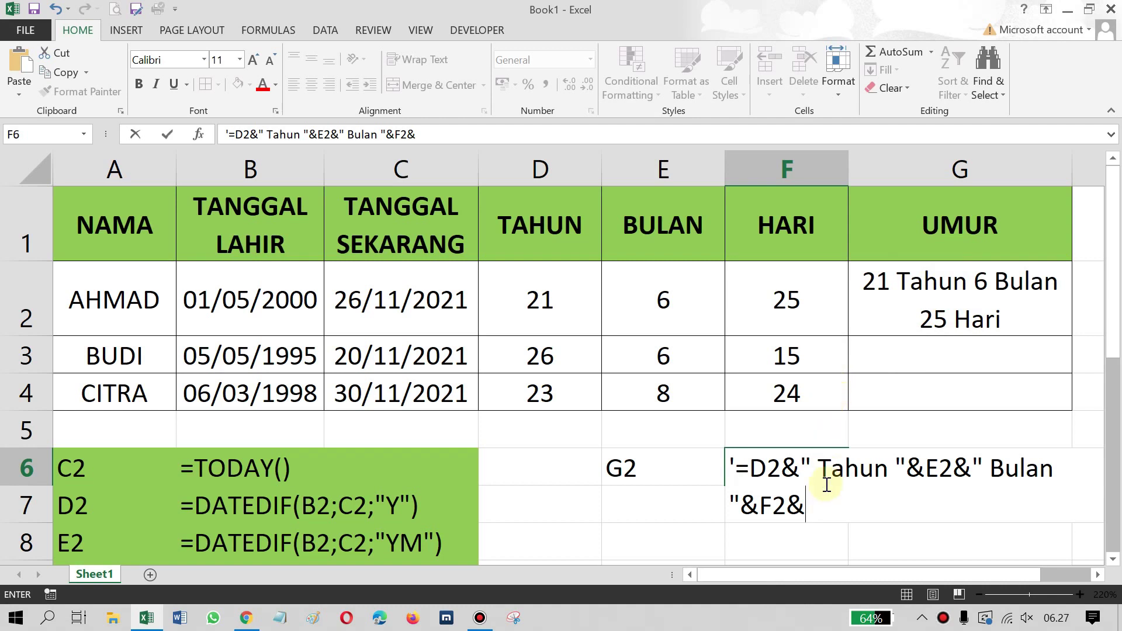
text(")
text( Hari)
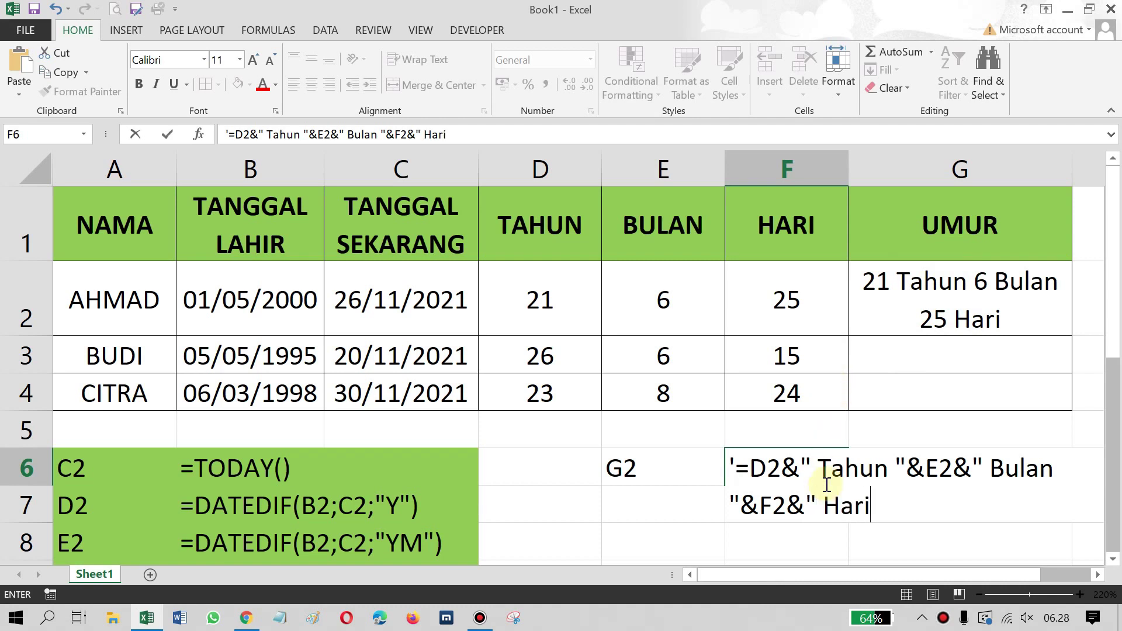
text(")
key(Return)
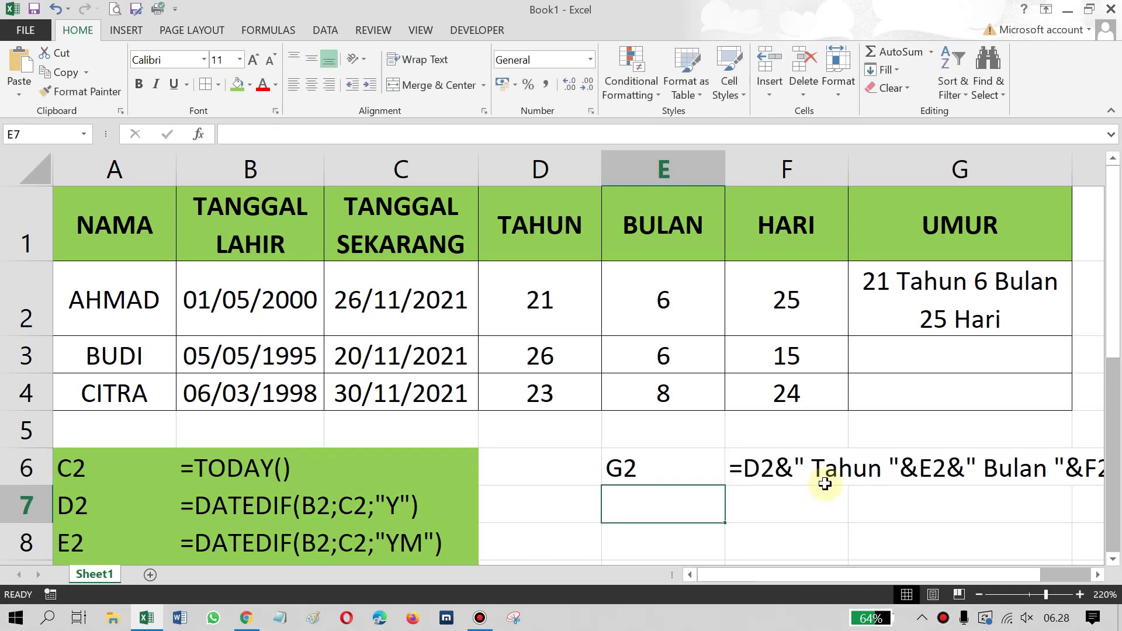
Shift the G2 note one column left and fill D6:G6 green.
click(795, 471)
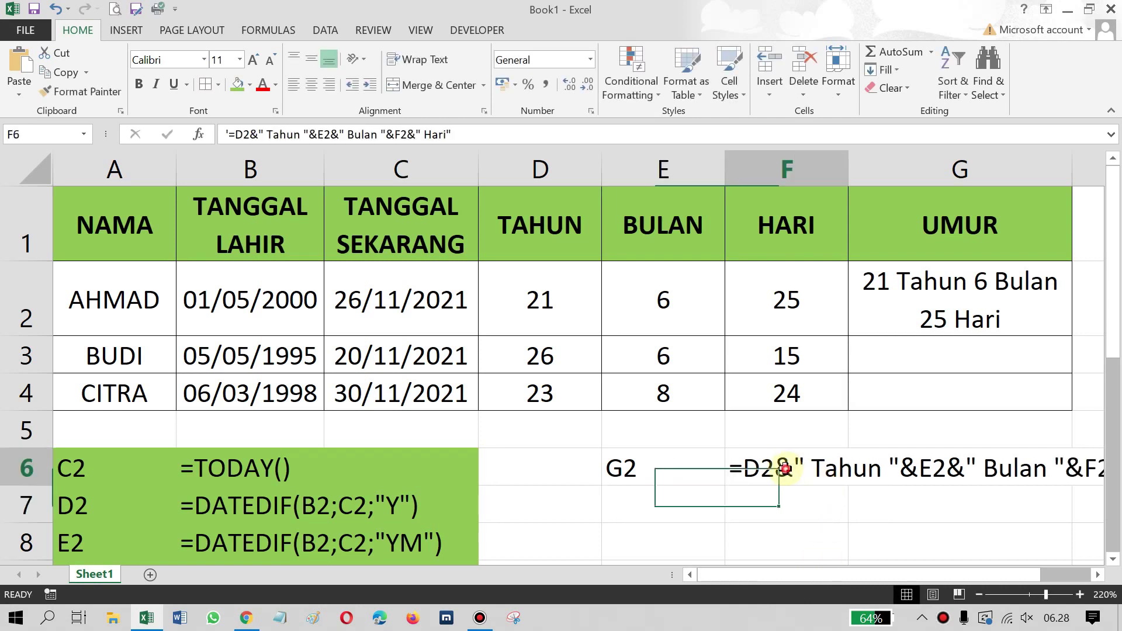
drag(633, 468, 827, 503)
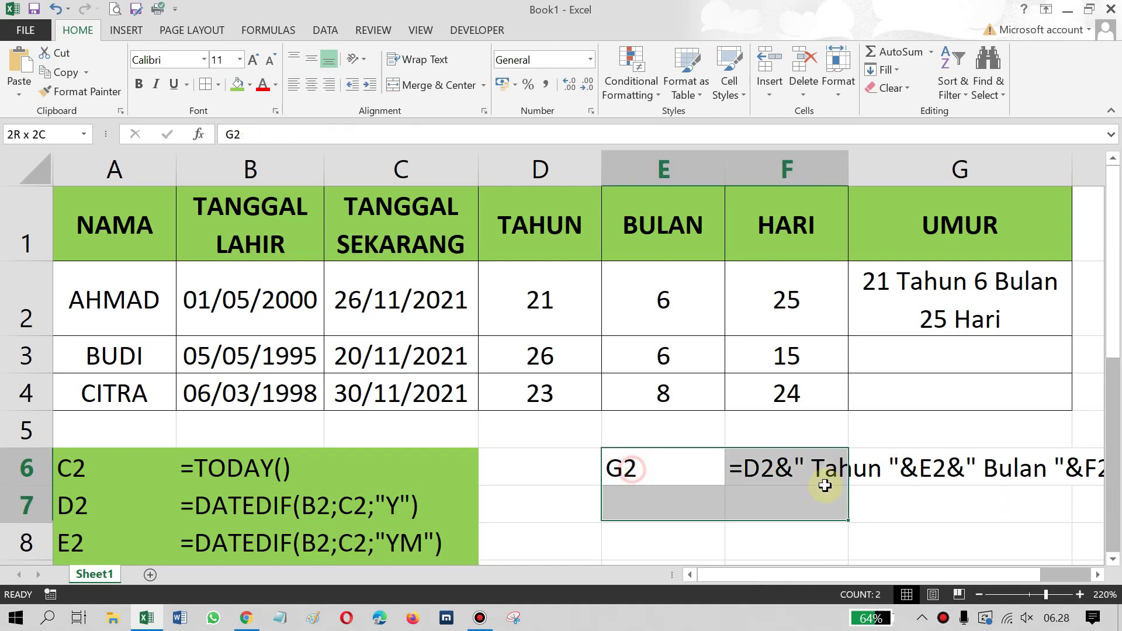
drag(653, 450, 529, 450)
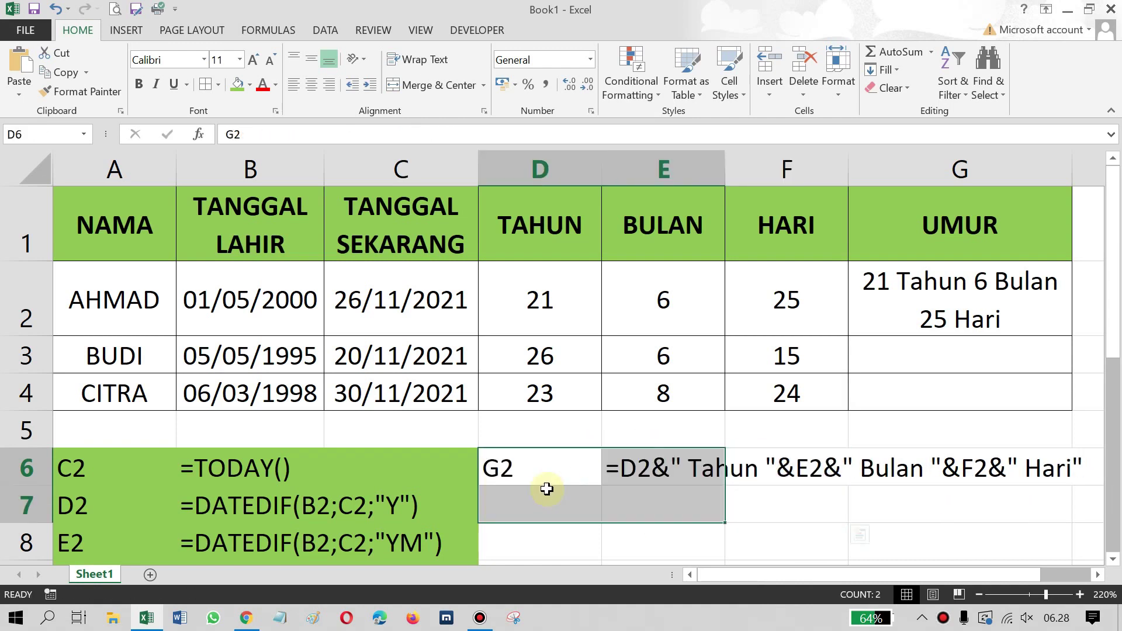
click(756, 469)
drag(1053, 468, 580, 469)
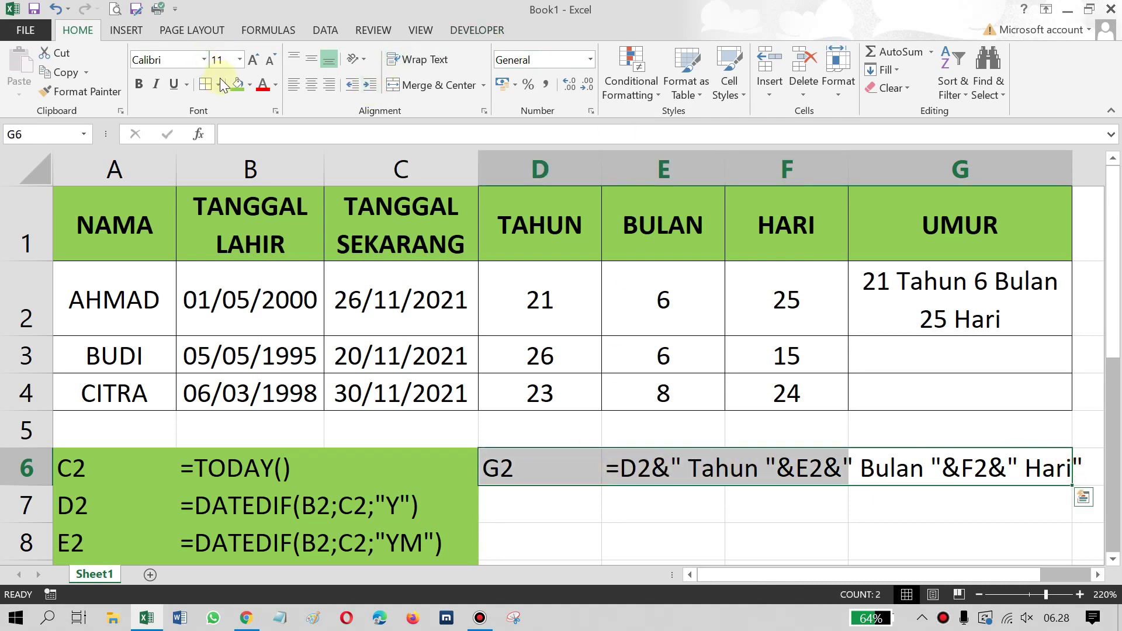
click(233, 86)
click(584, 468)
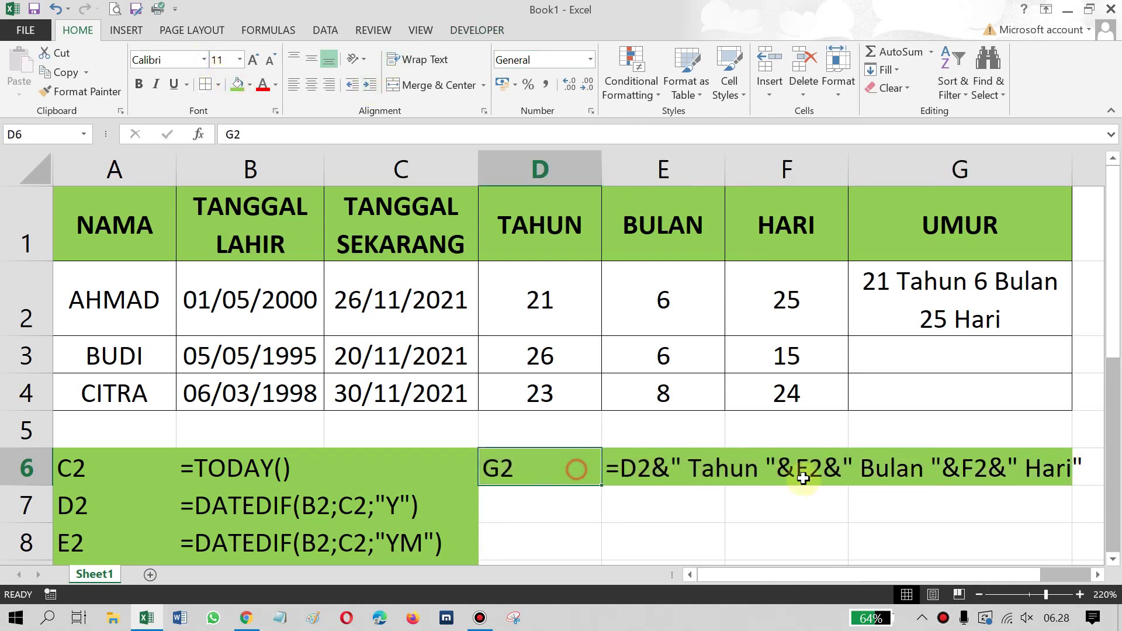
click(956, 286)
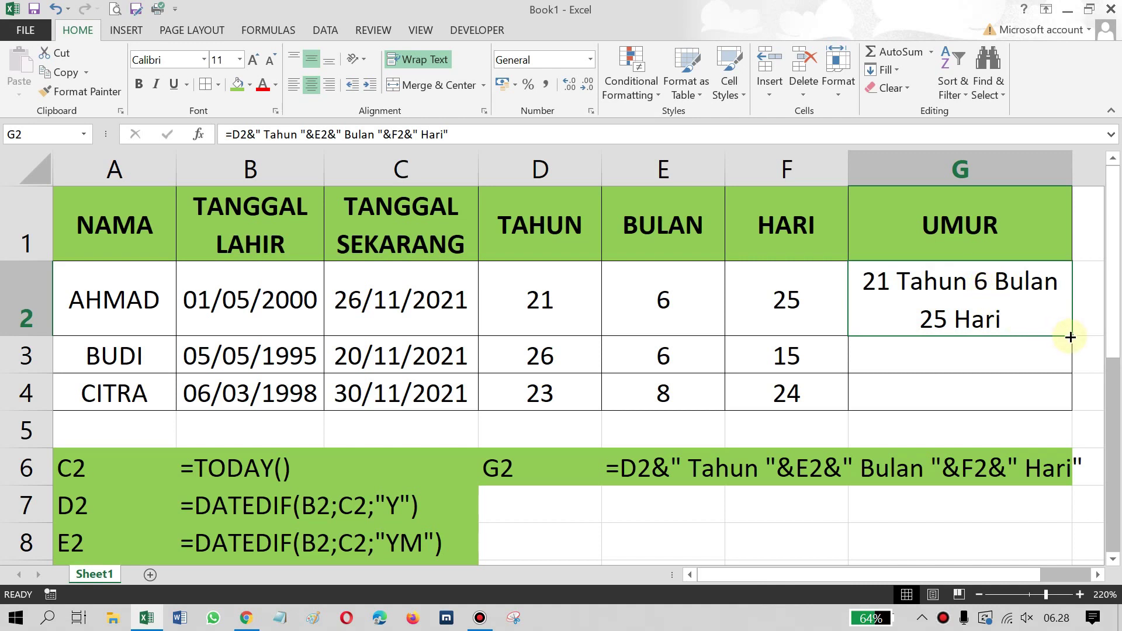
Copy the G2 UMUR formula down to G3:G4, giving 26 Tahun 6 Bulan 15 Hari and 23 Tahun 8 Bulan 24 Hari.
drag(1070, 337, 1071, 403)
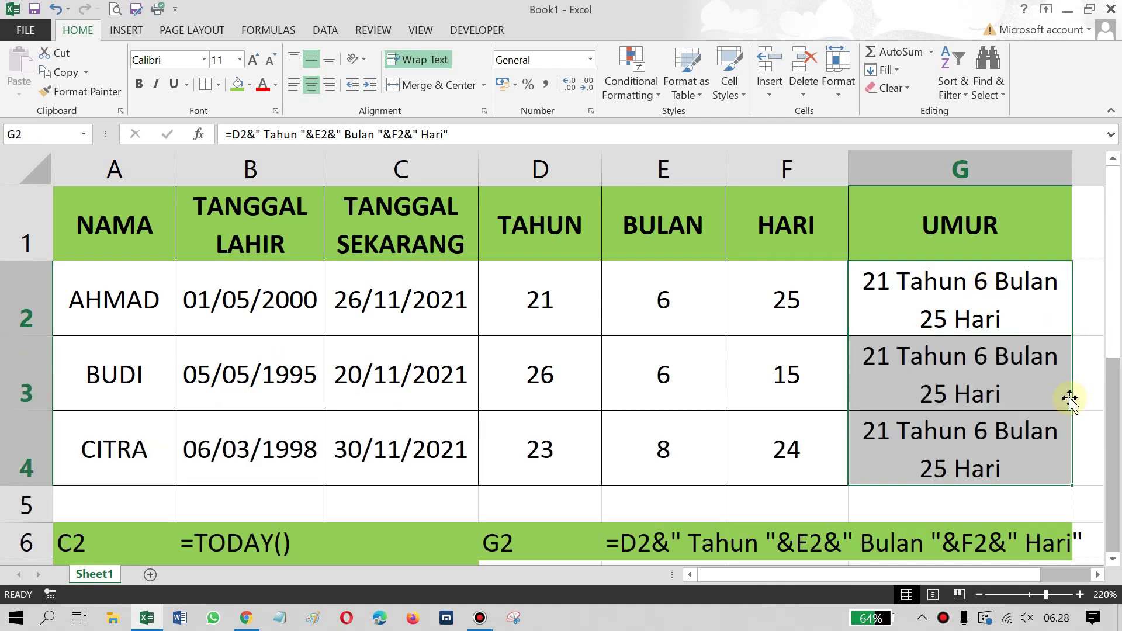
scroll(1092, 393, down, 3)
scroll(1052, 395, up, 3)
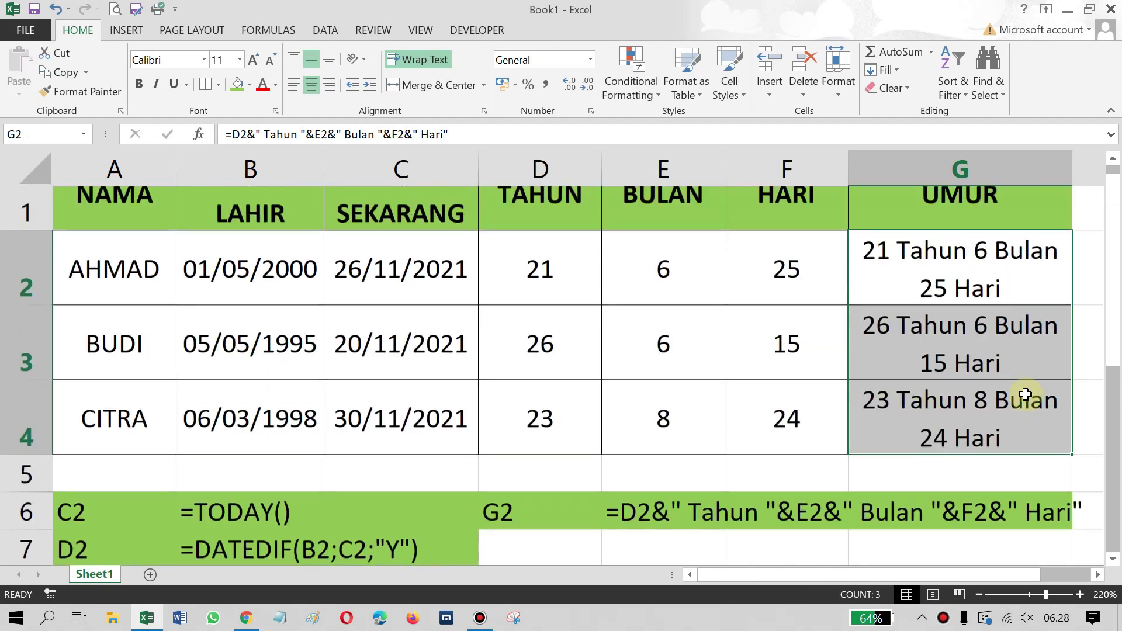
scroll(1025, 395, up, 1)
click(933, 383)
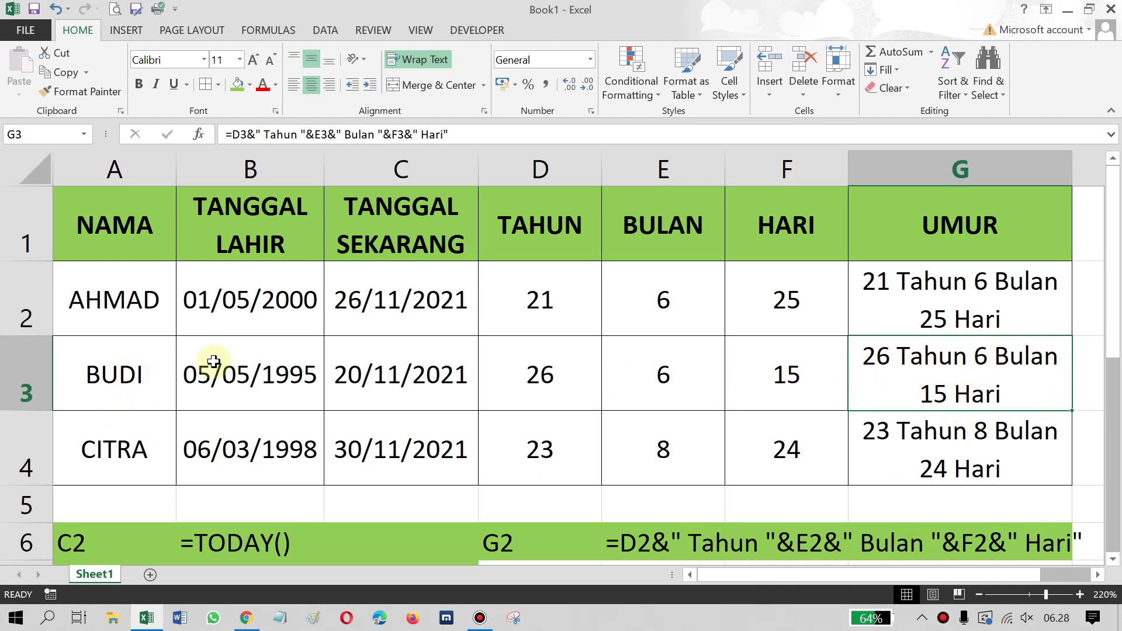
scroll(214, 362, down, 1)
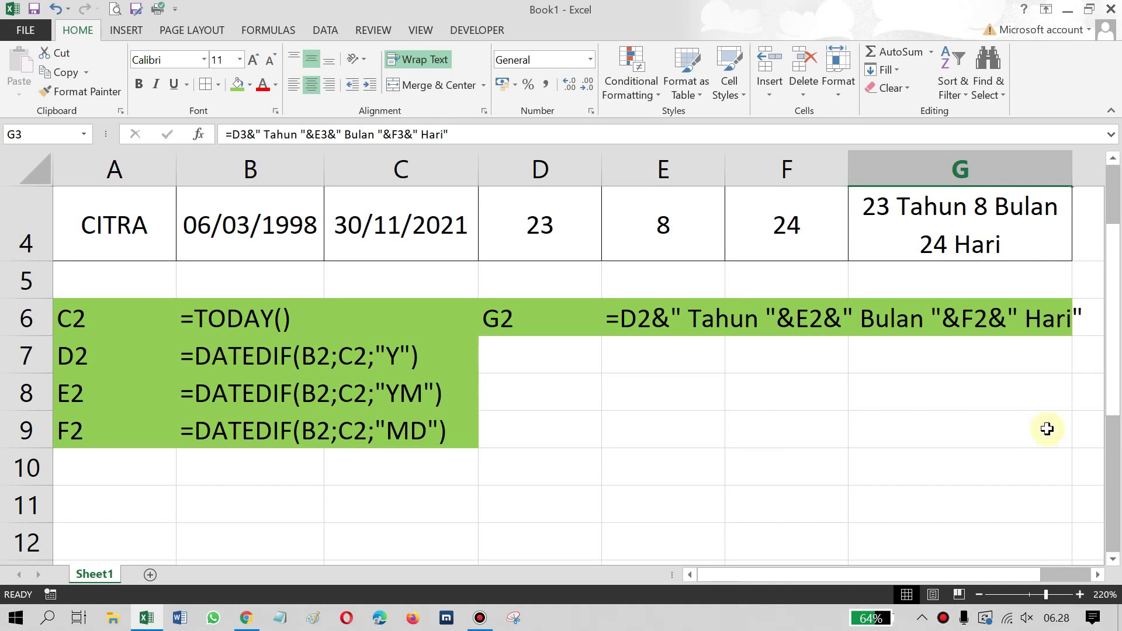
Move the G2 formula note below the other notes and remove the blank row 5 above them.
click(643, 320)
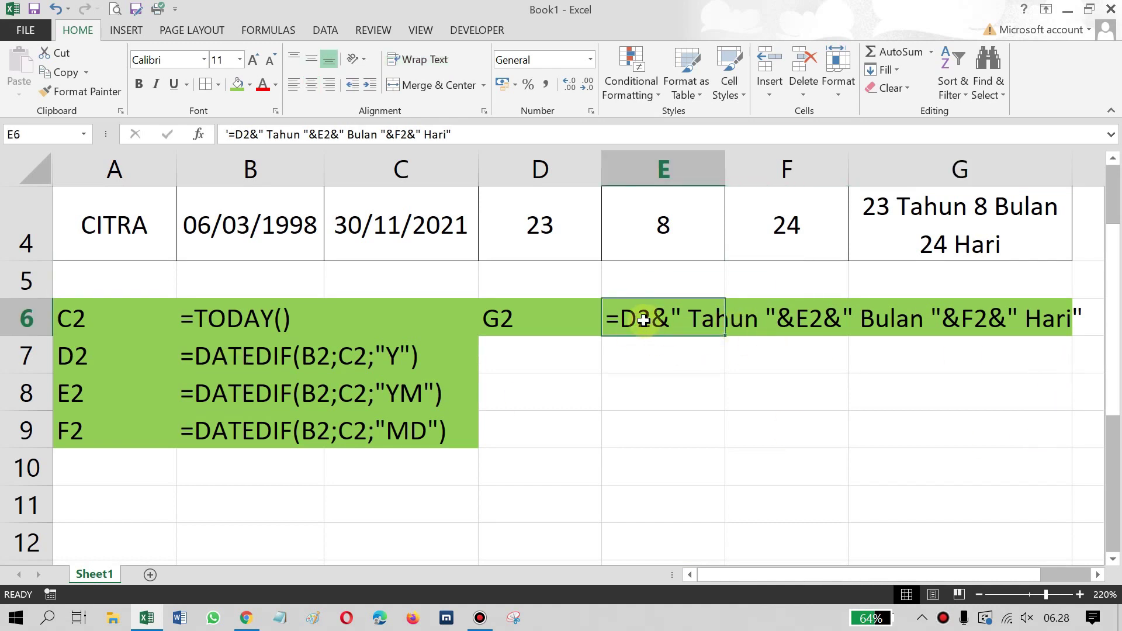
click(430, 59)
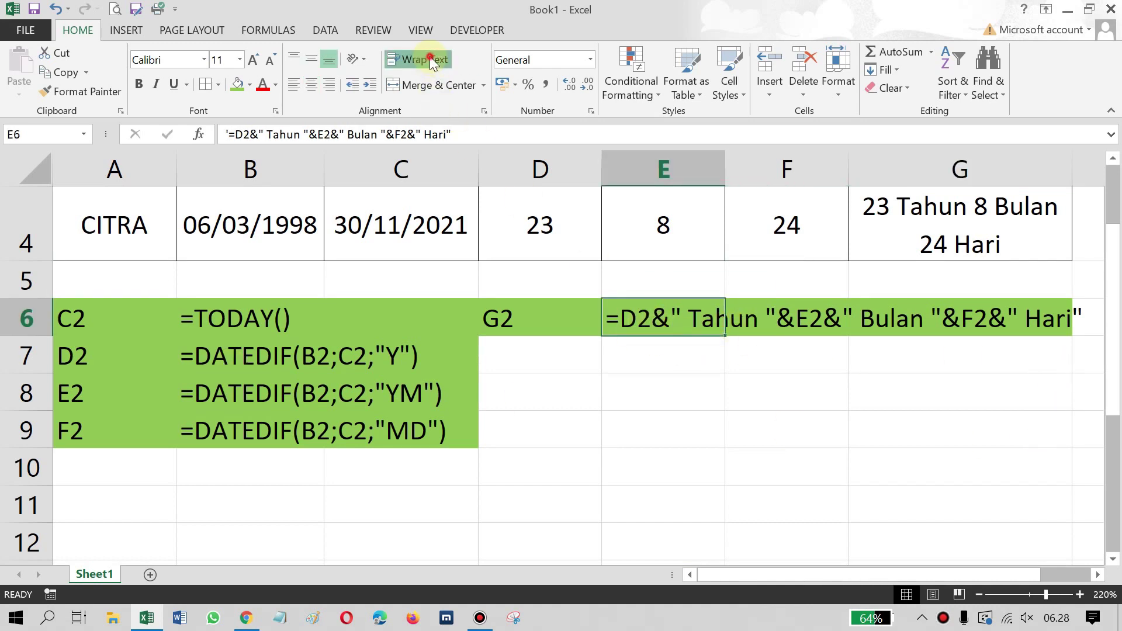
key(ctrl+z)
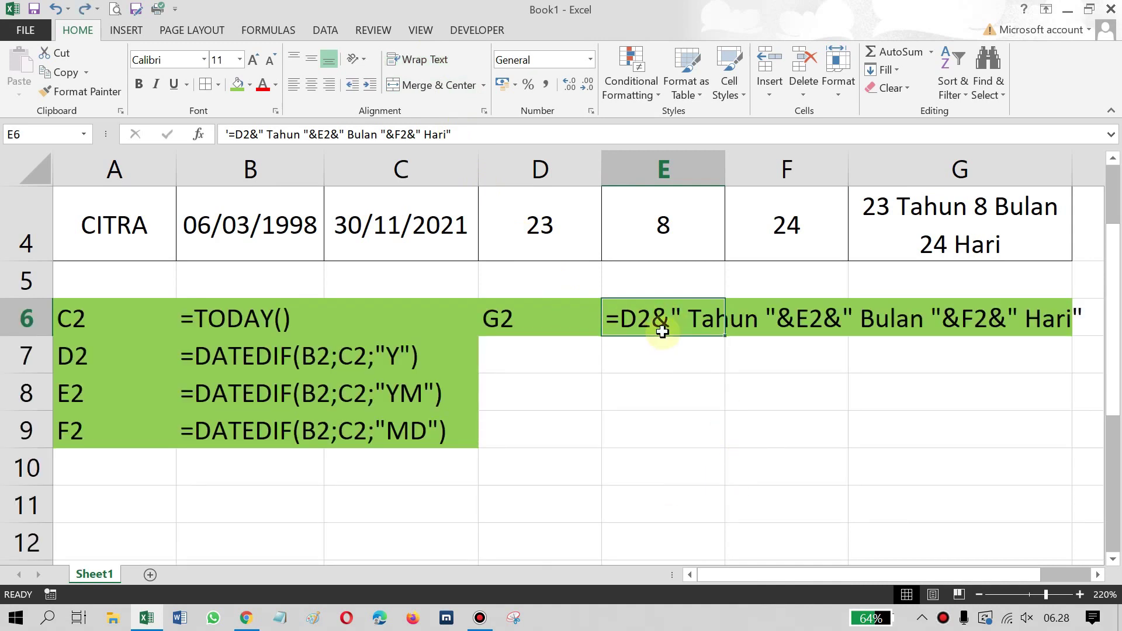
mouse_move(639, 316)
mouse_down()
mouse_move(850, 319)
mouse_move(566, 320)
mouse_move(185, 493)
mouse_move(117, 480)
mouse_up()
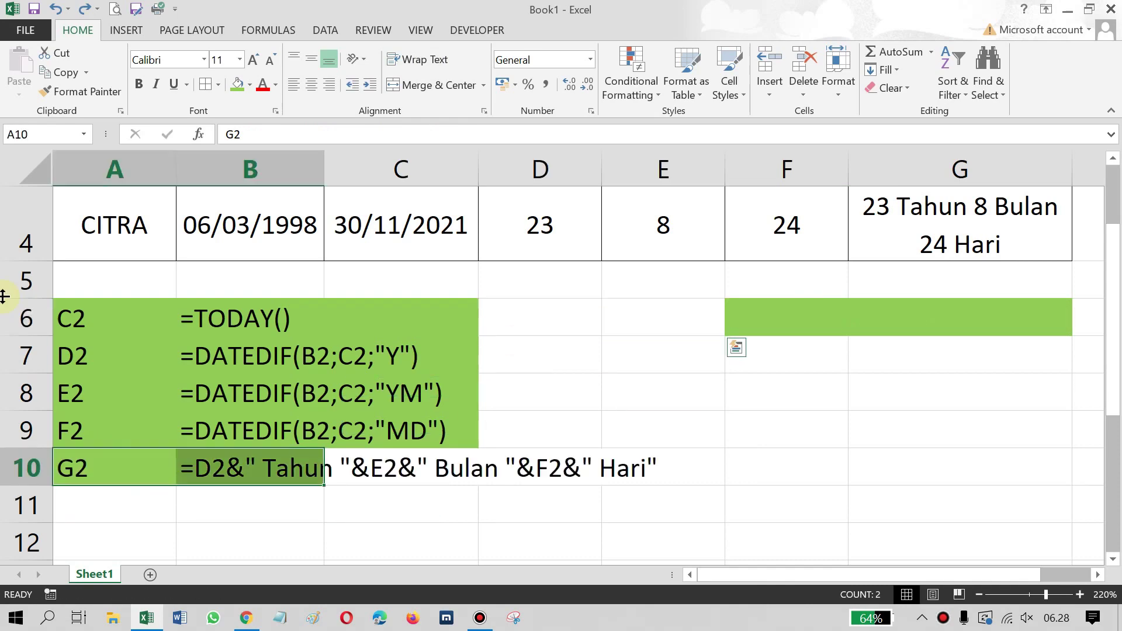
click(18, 280)
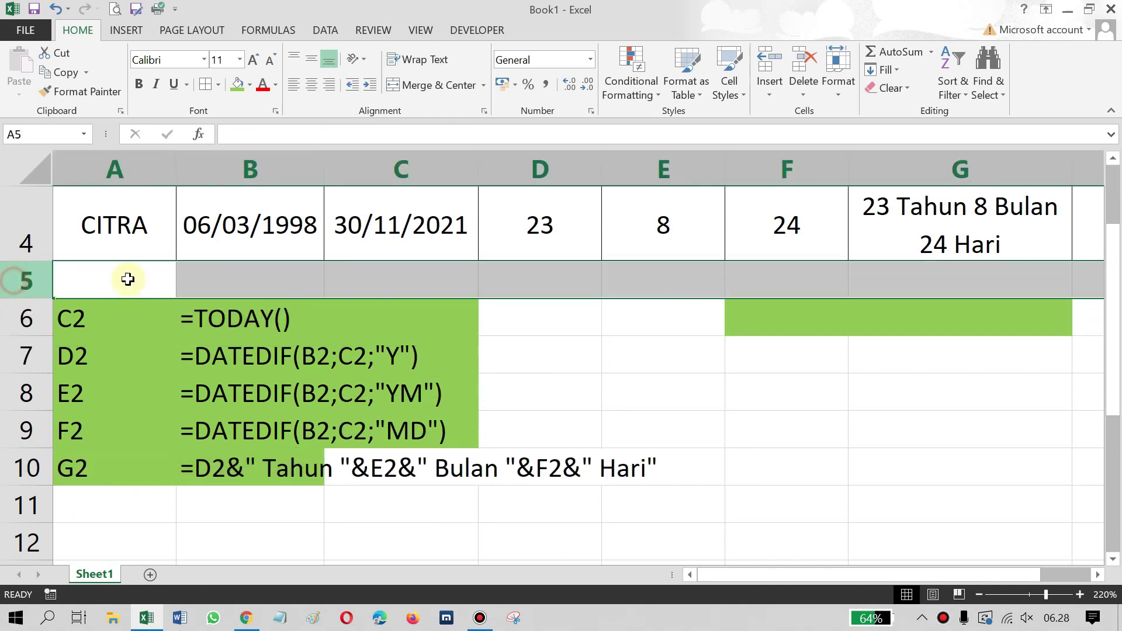
click(803, 59)
scroll(231, 402, up, 1)
scroll(380, 444, down, 3)
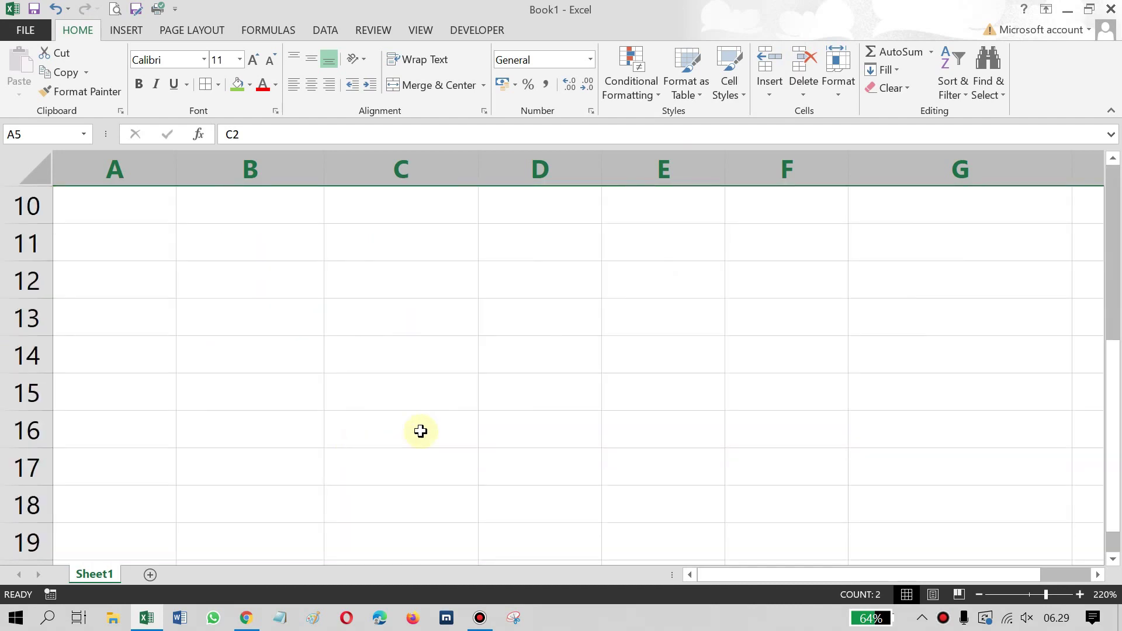
scroll(421, 431, up, 3)
scroll(426, 415, down, 1)
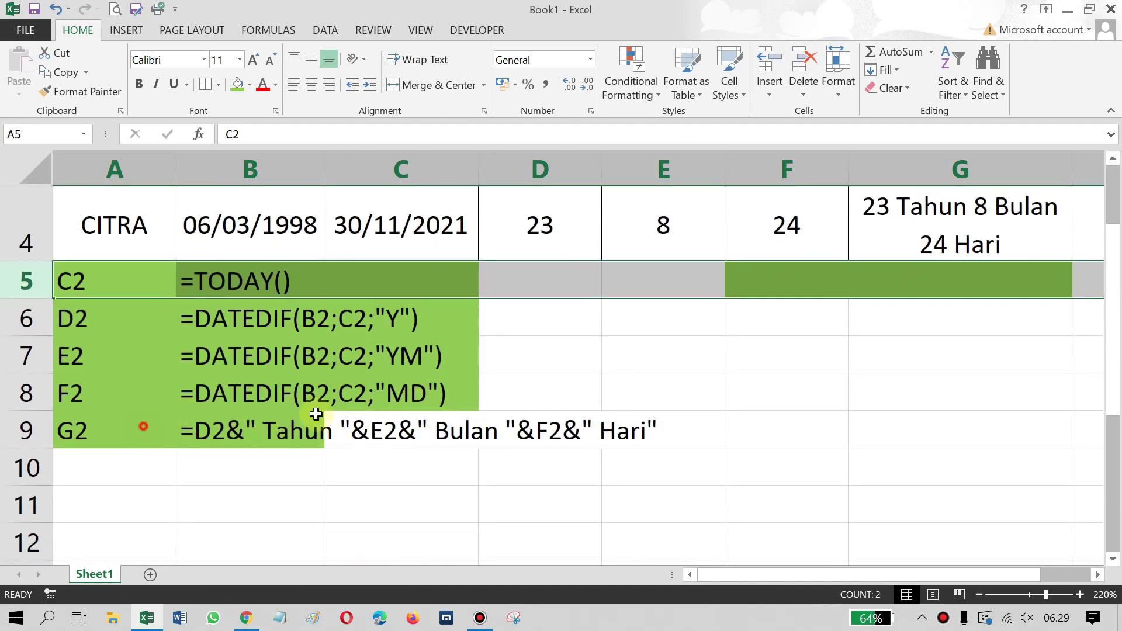
Apply the green fill to the G2 note row A9:E9 to match the other notes.
drag(144, 431, 655, 431)
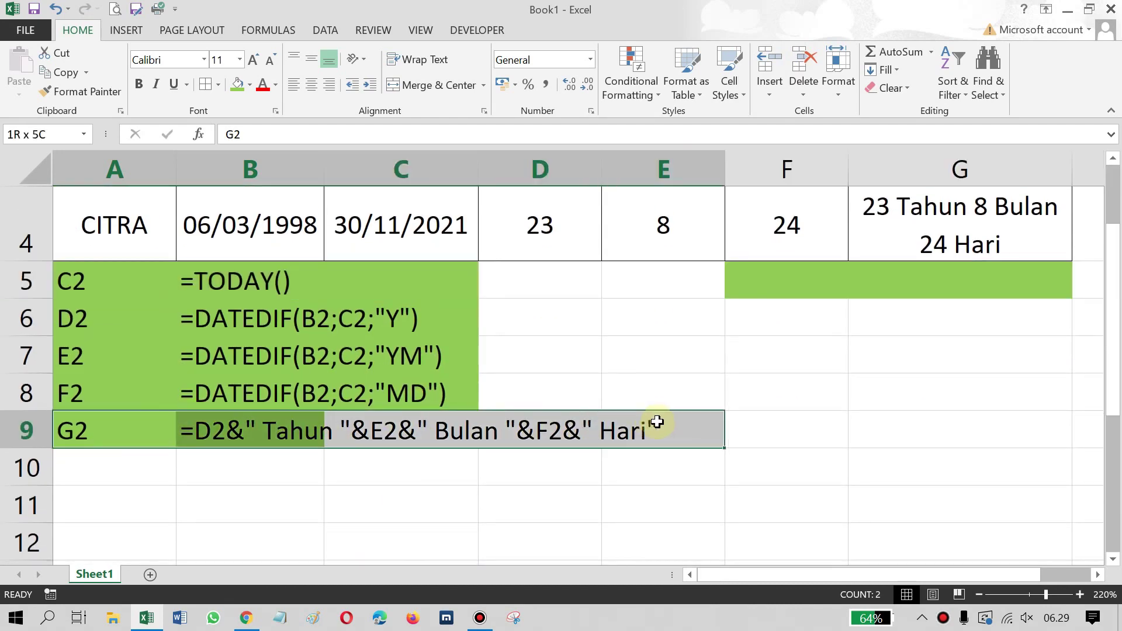
click(237, 84)
scroll(667, 389, up, 1)
scroll(672, 392, down, 1)
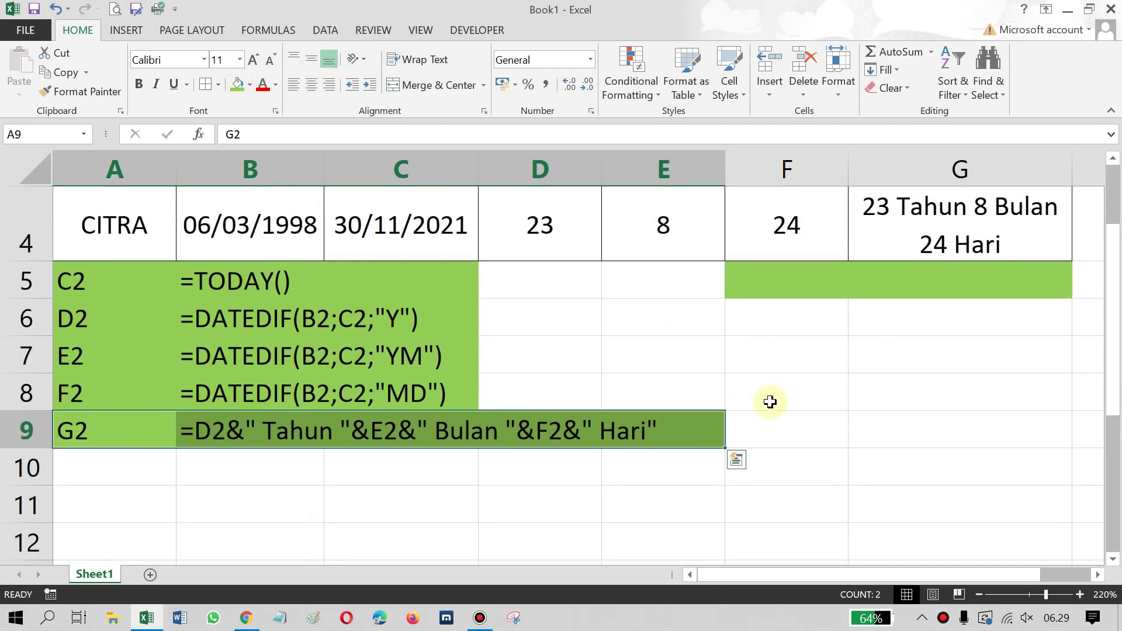
click(753, 381)
scroll(752, 380, up, 1)
scroll(752, 381, down, 1)
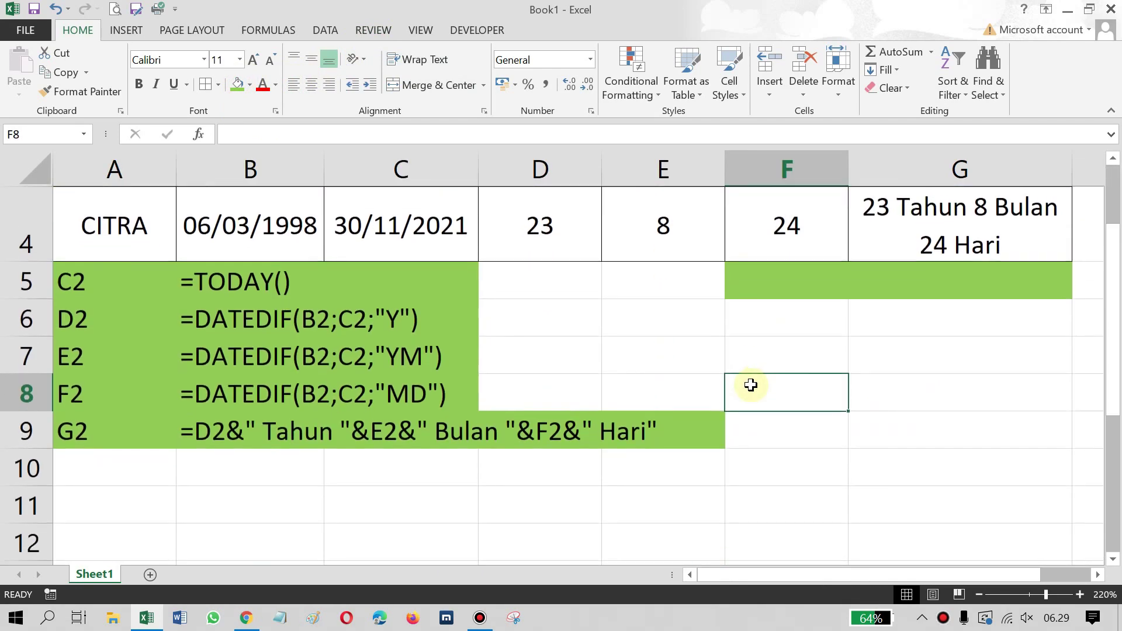
scroll(752, 380, up, 1)
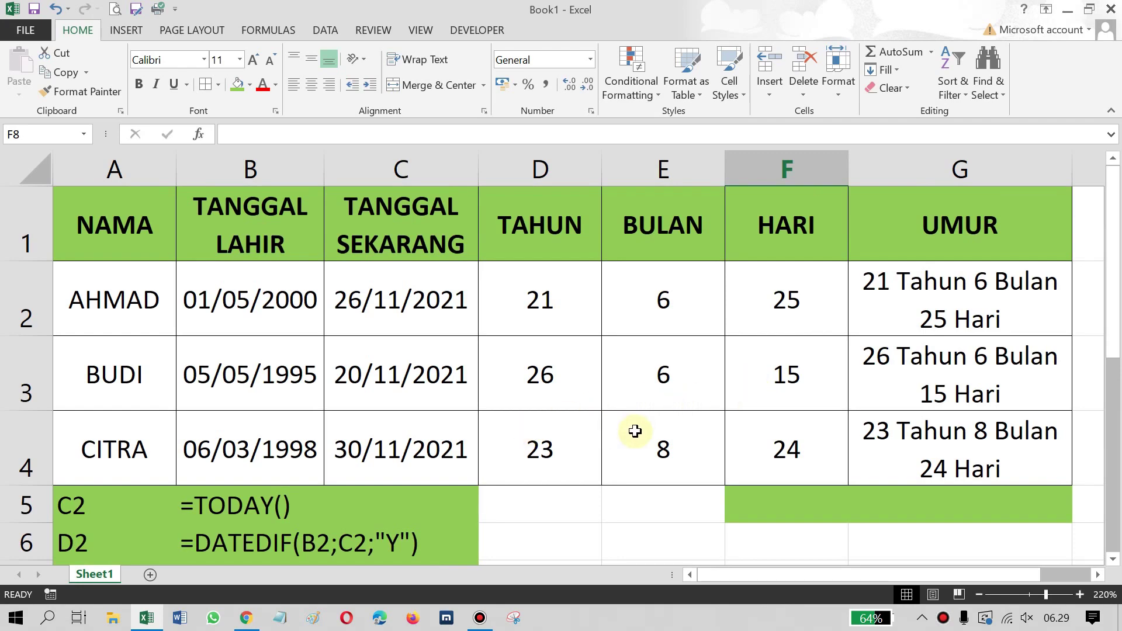
scroll(635, 440, down, 1)
scroll(635, 438, up, 1)
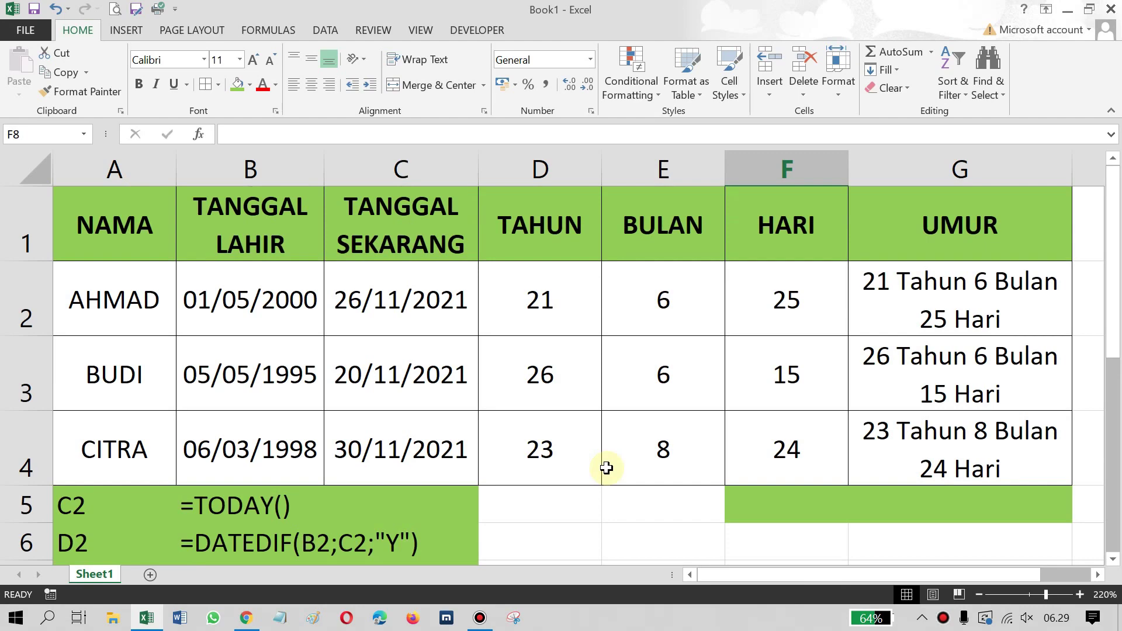
scroll(606, 467, down, 1)
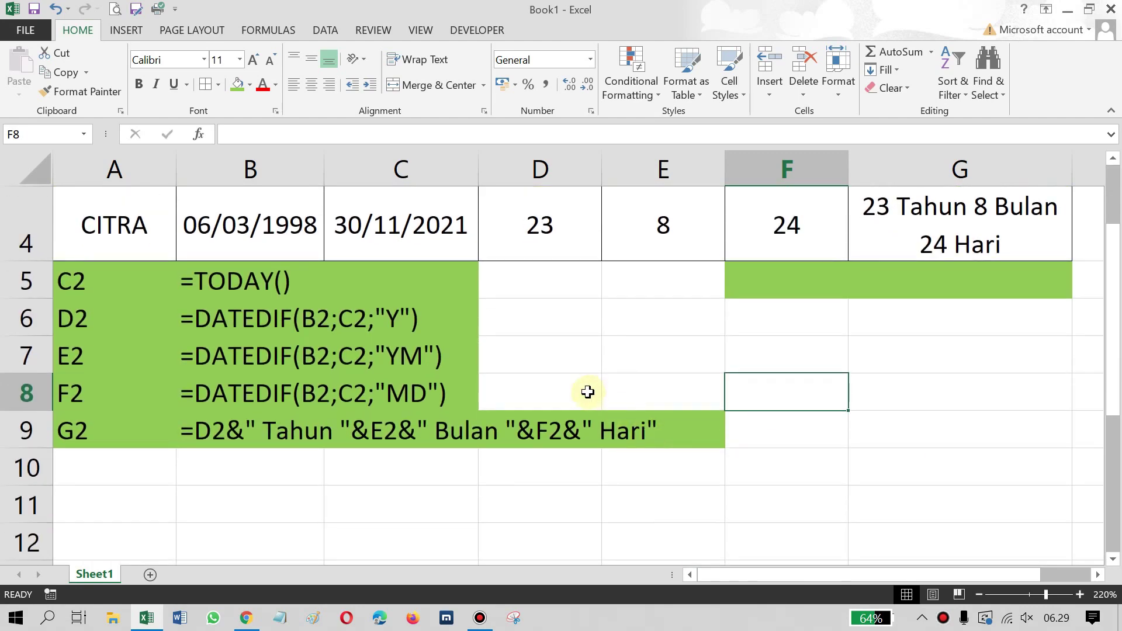
scroll(586, 391, up, 1)
scroll(586, 390, down, 1)
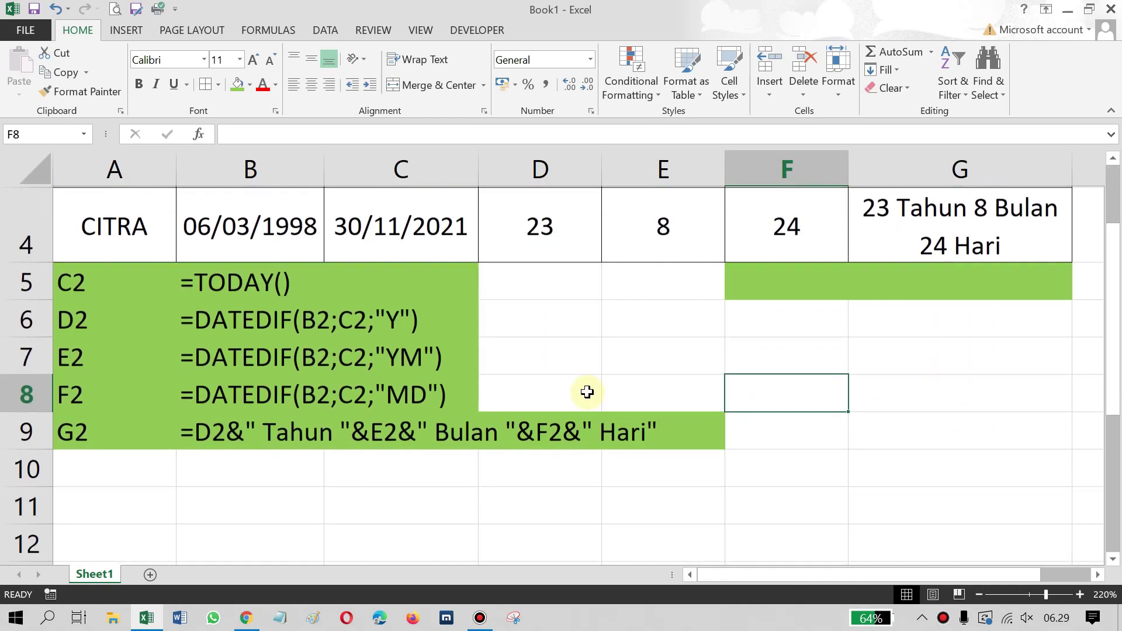
scroll(369, 383, up, 1)
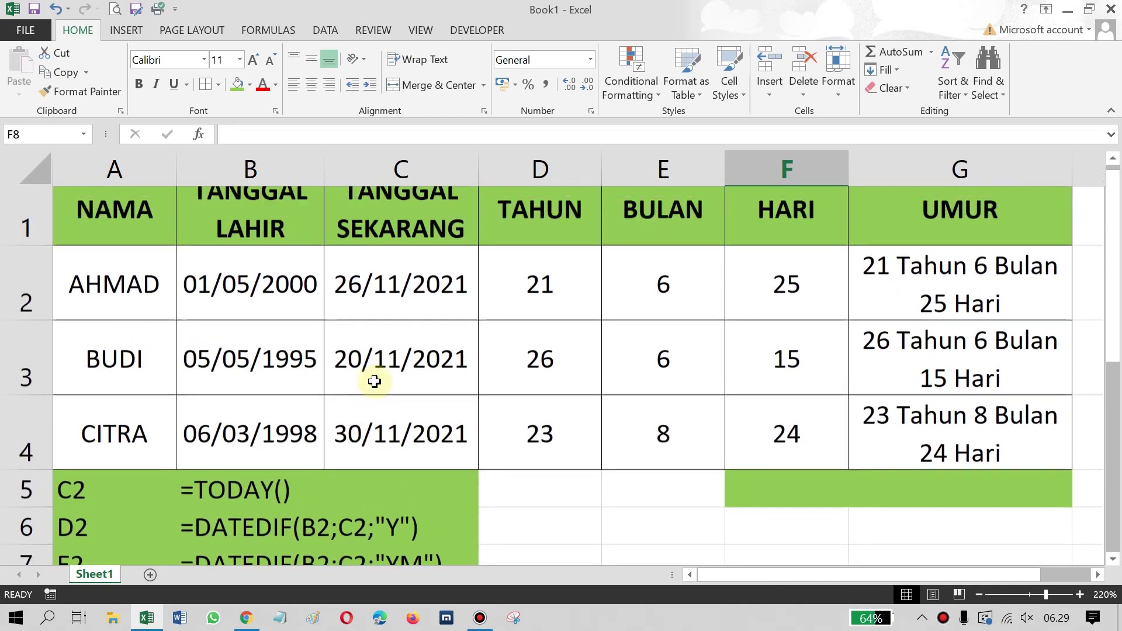
scroll(368, 383, down, 1)
scroll(368, 383, up, 1)
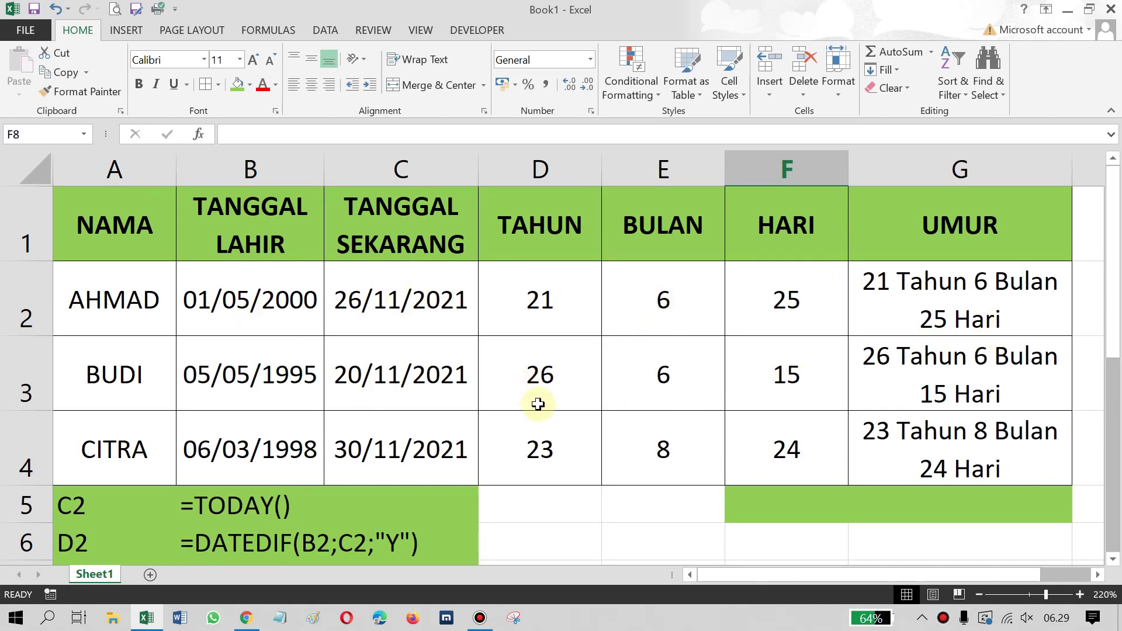
scroll(539, 401, down, 1)
scroll(109, 445, up, 1)
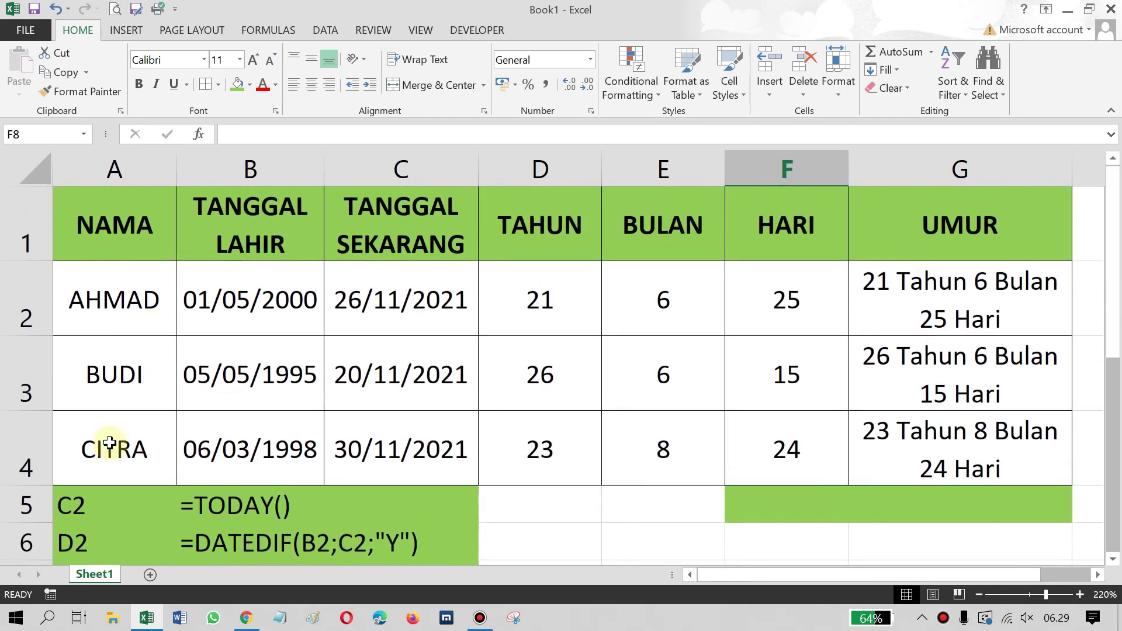
scroll(109, 444, down, 1)
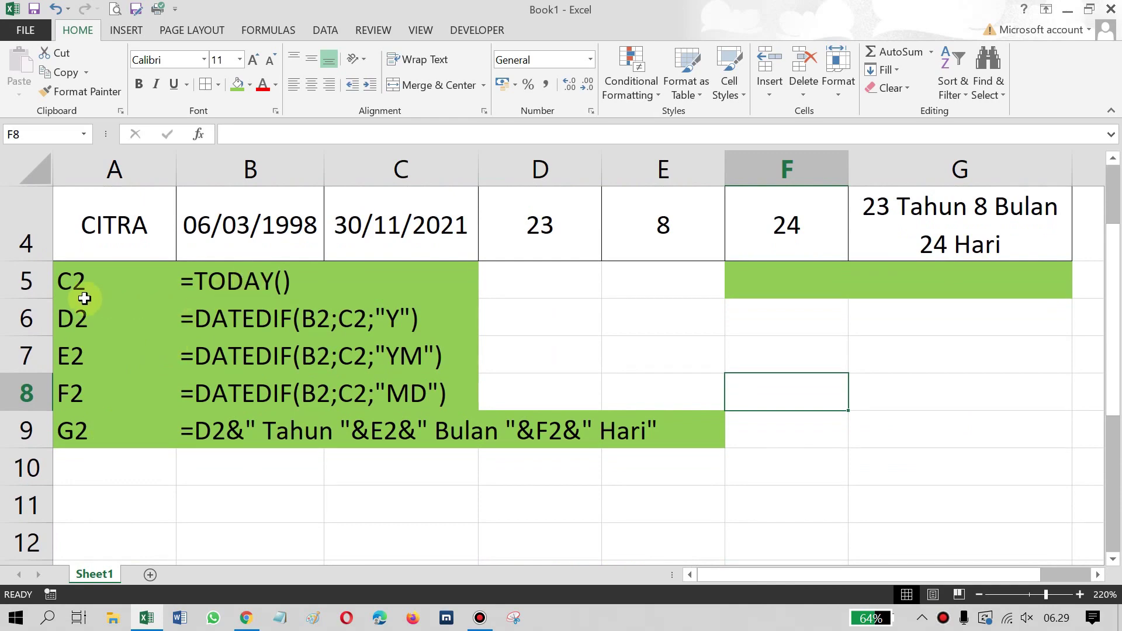
click(229, 283)
scroll(263, 246, up, 1)
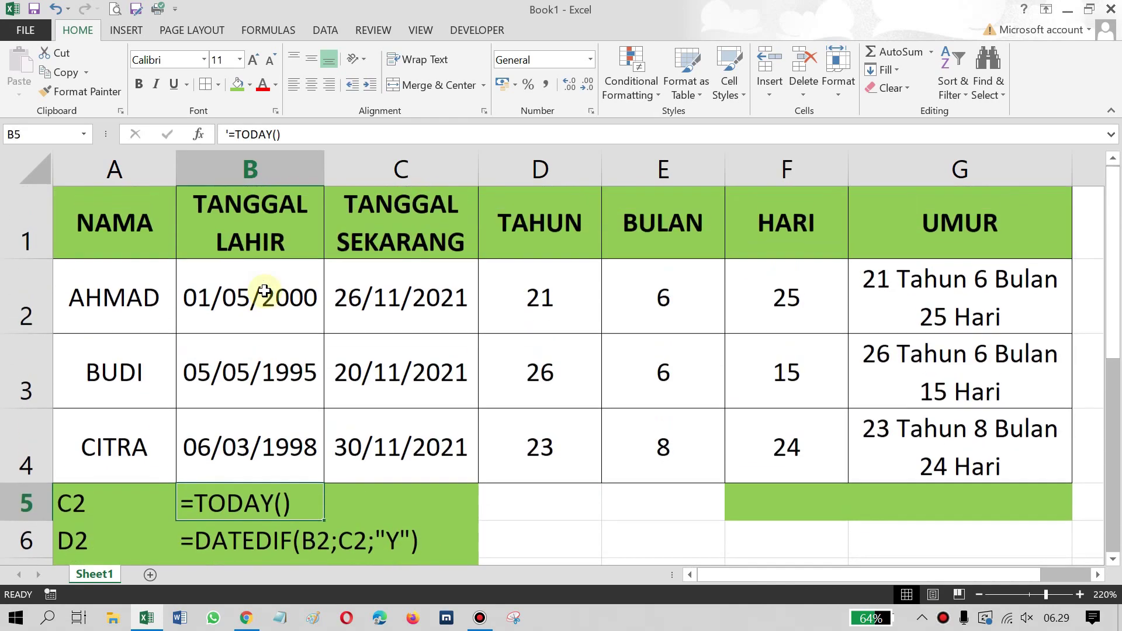
click(409, 231)
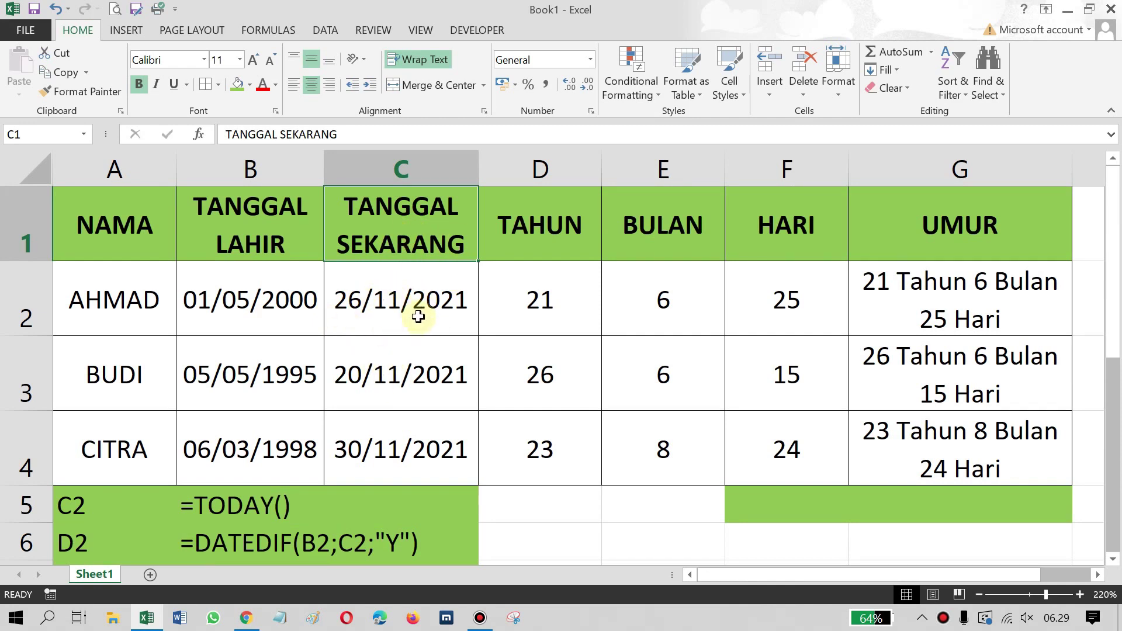
click(409, 371)
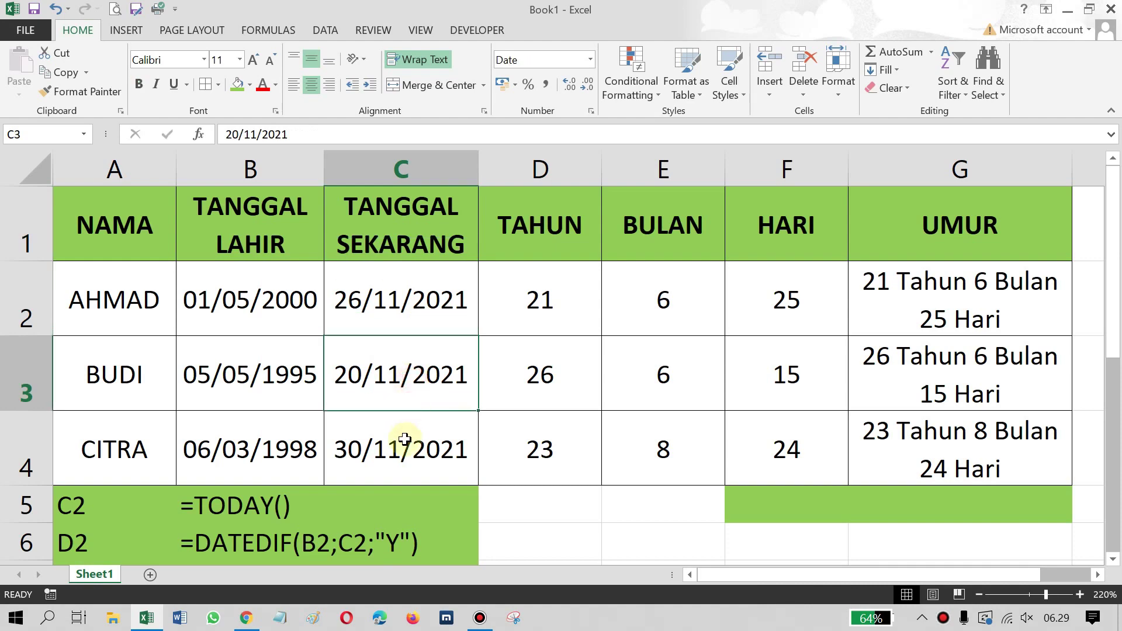
scroll(402, 443, down, 1)
scroll(405, 438, up, 1)
click(390, 457)
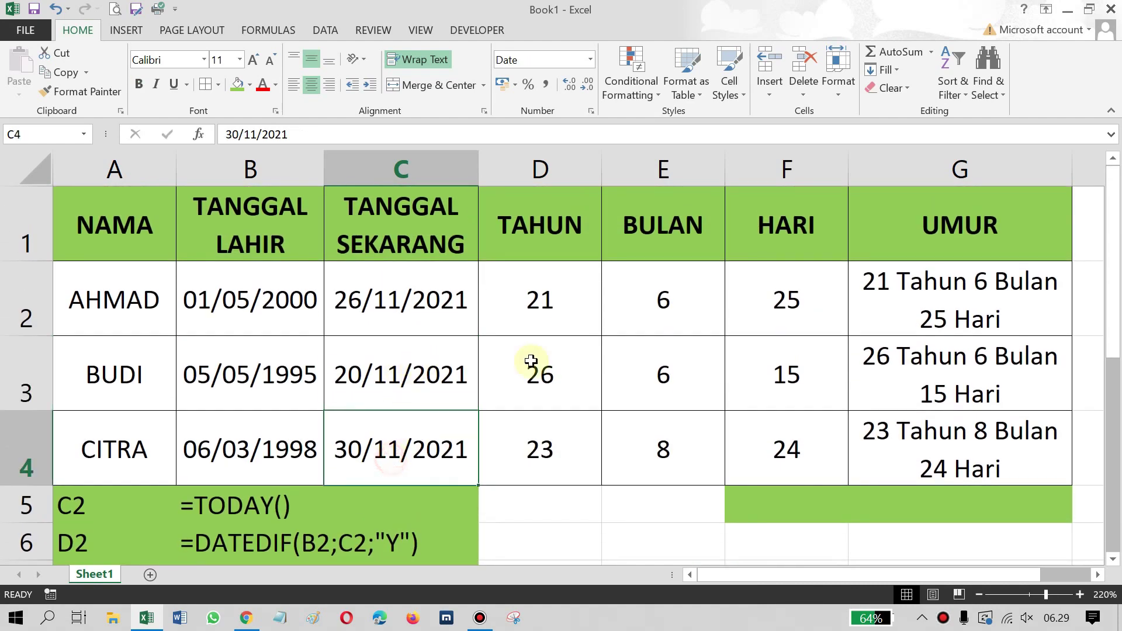
scroll(410, 404, down, 2)
scroll(401, 372, up, 2)
scroll(391, 372, down, 1)
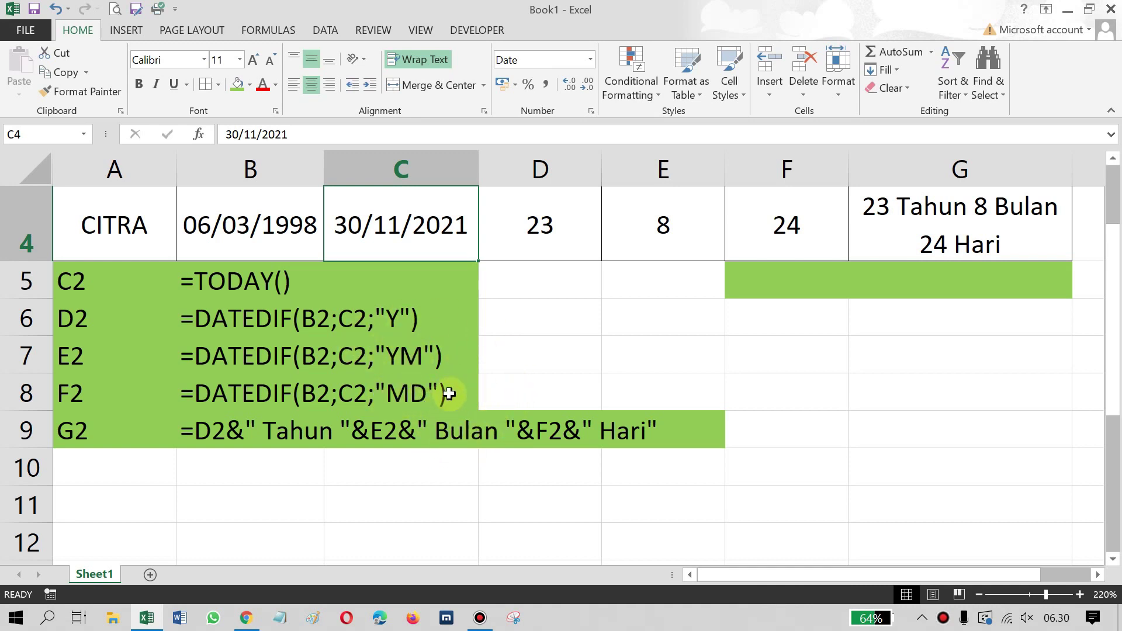
scroll(449, 393, up, 1)
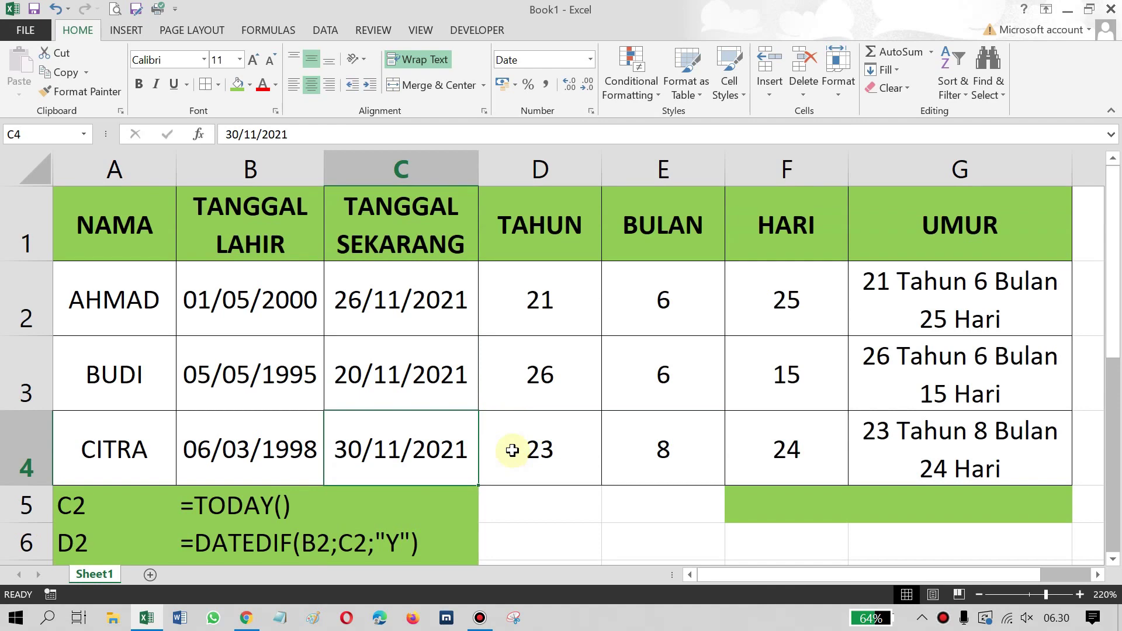
scroll(509, 436, down, 1)
scroll(513, 433, up, 1)
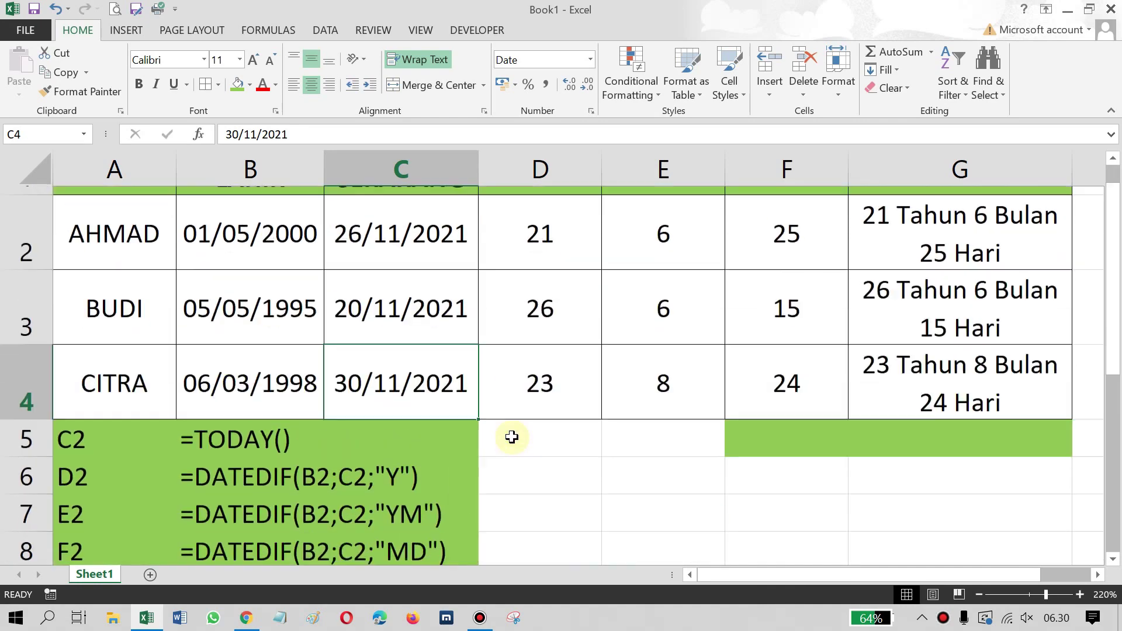
scroll(512, 437, up, 1)
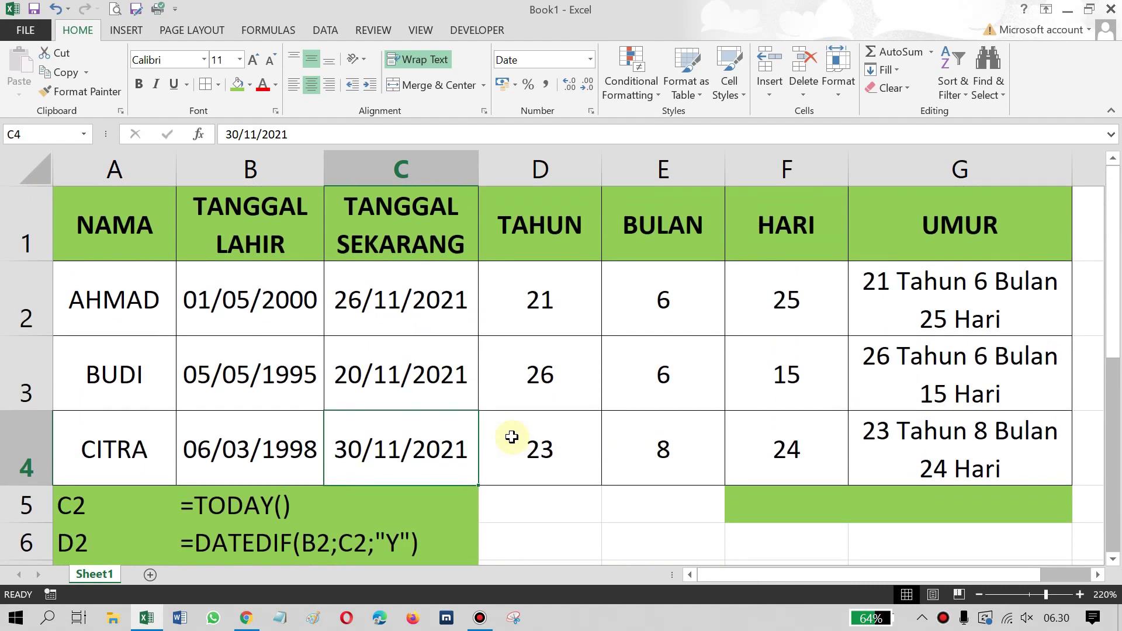
scroll(512, 437, down, 1)
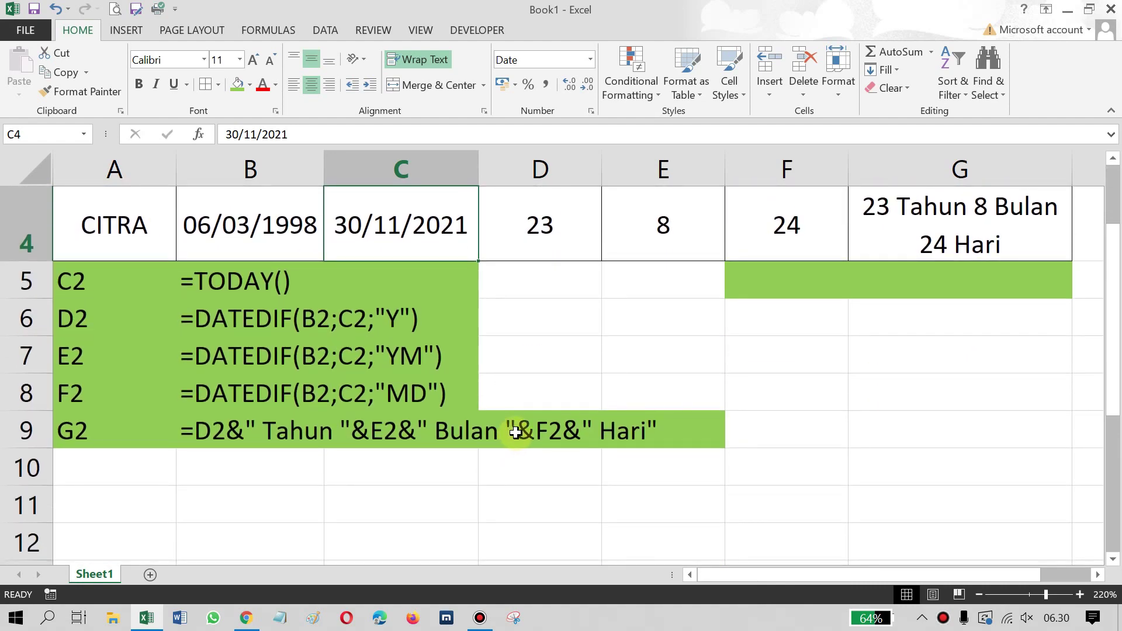
scroll(544, 404, up, 1)
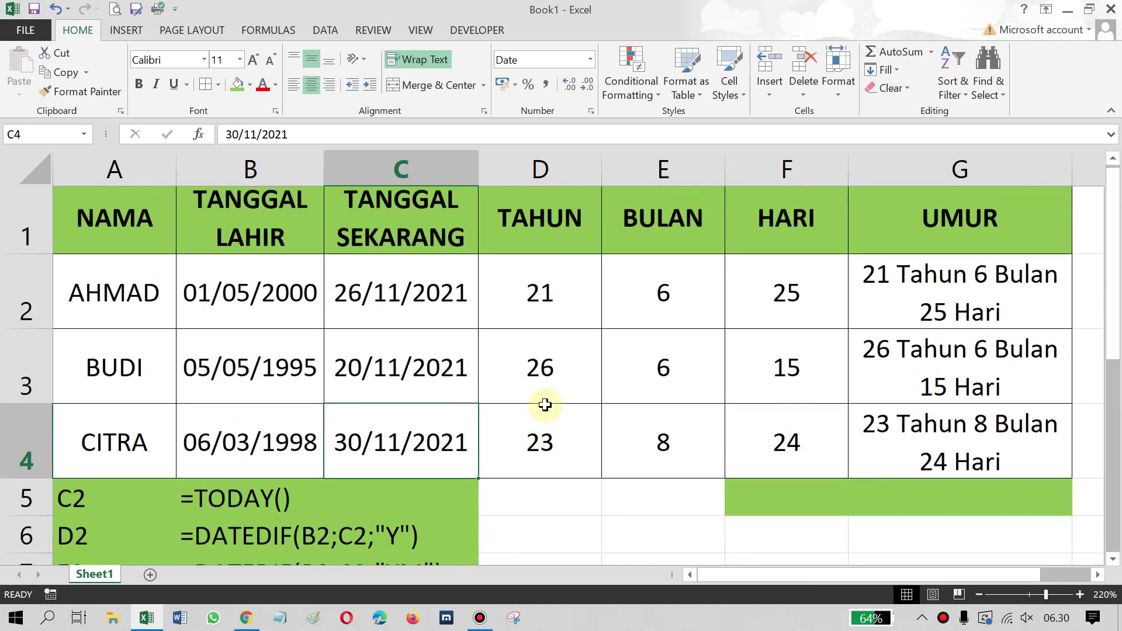
scroll(545, 405, down, 1)
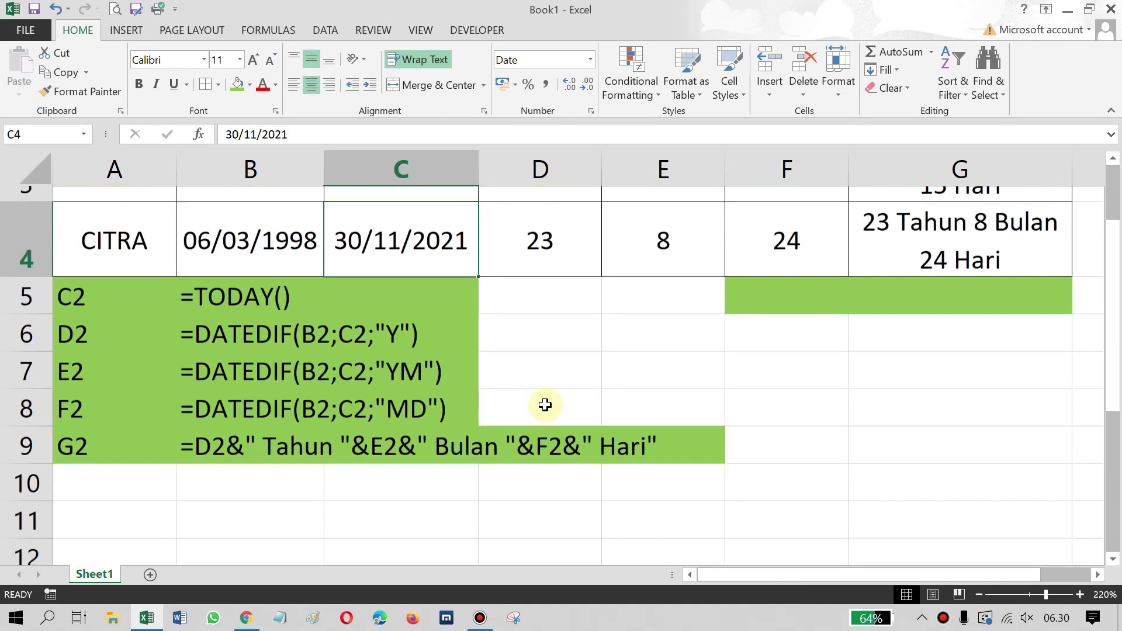
scroll(545, 404, up, 1)
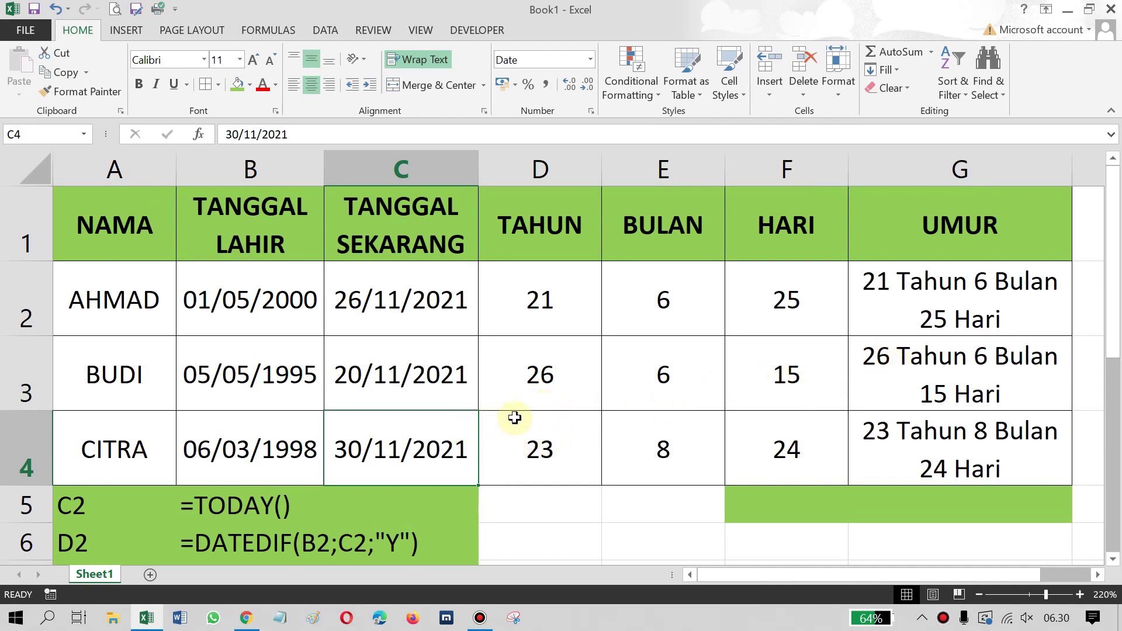
scroll(626, 402, down, 1)
scroll(626, 402, up, 1)
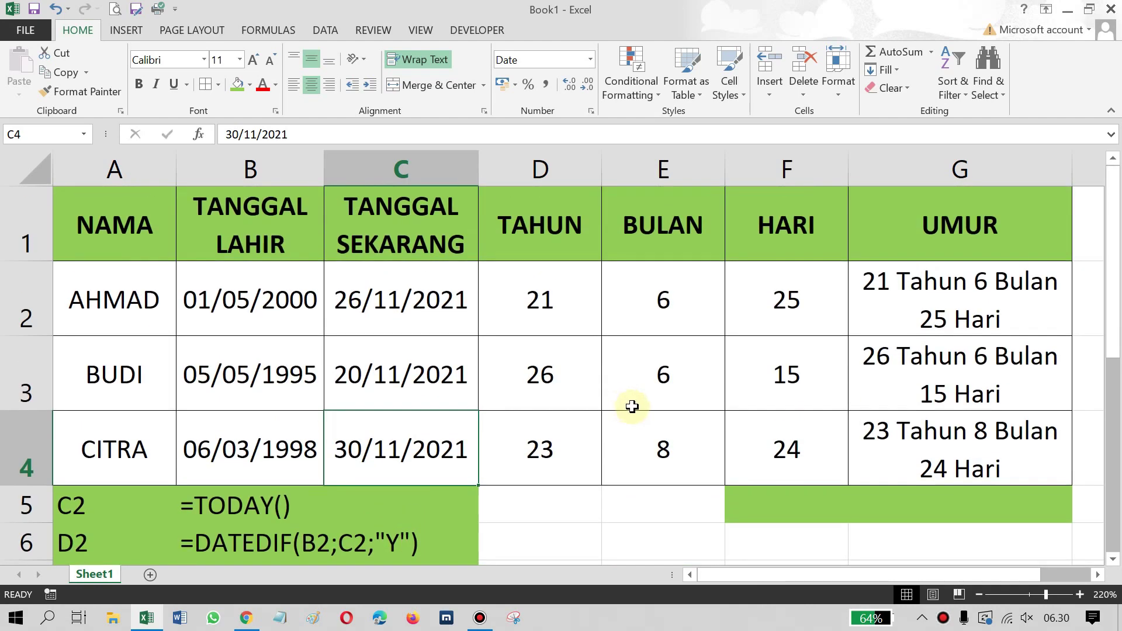